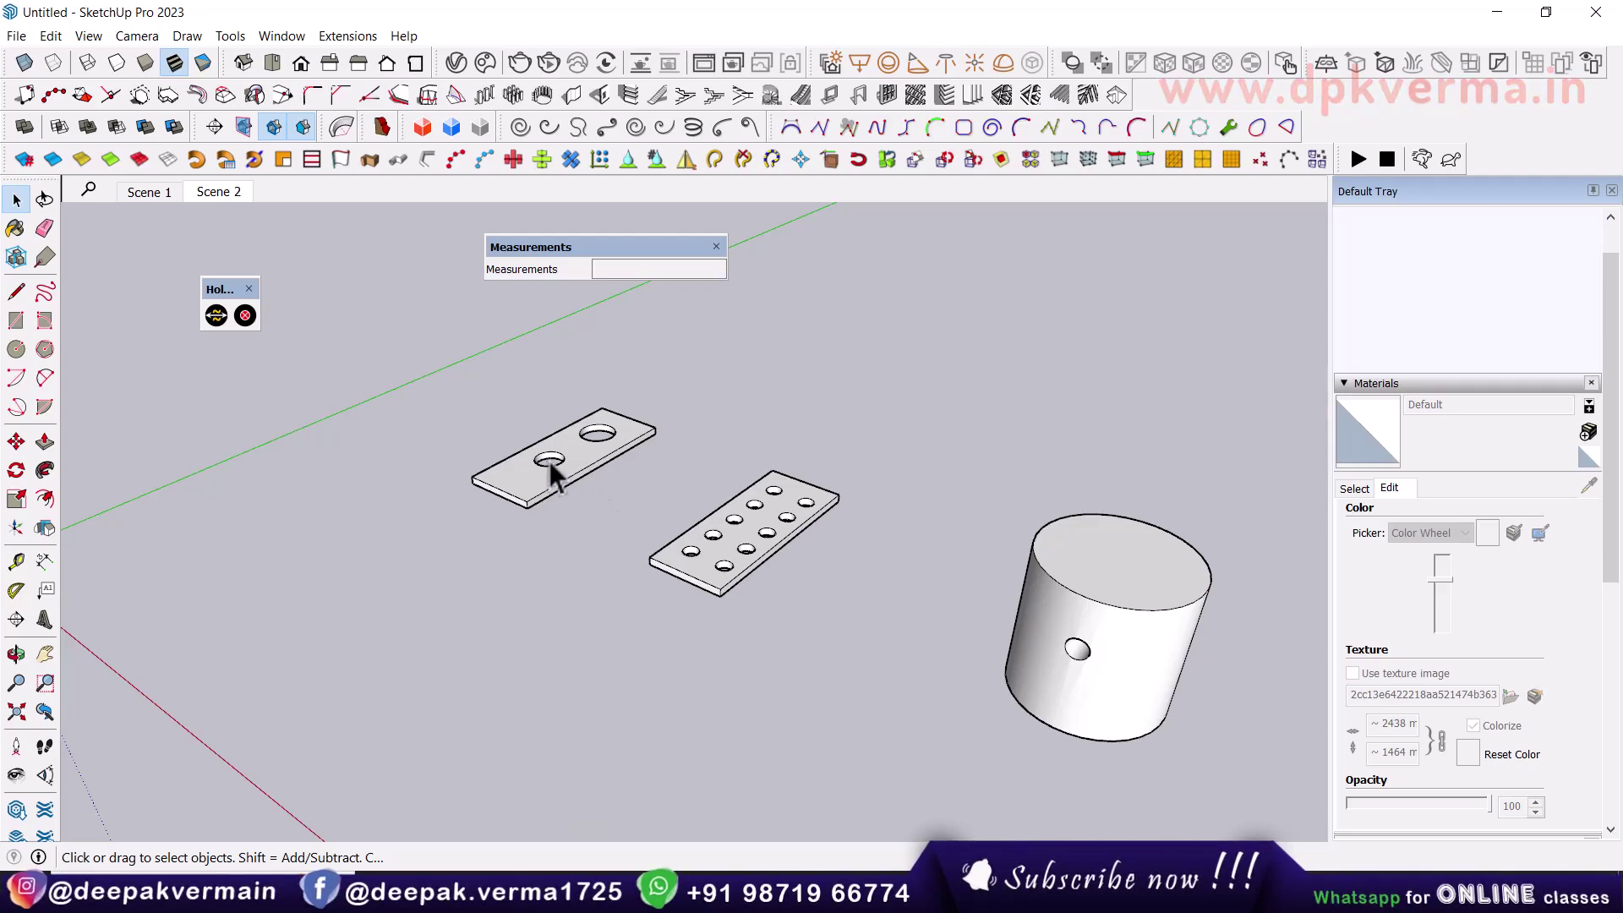
Step: Zoom in on the two-hole plate with Select active and orbit to show its left edge
scroll(551, 465, up, 2)
scroll(554, 448, up, 3)
scroll(554, 449, up, 3)
scroll(550, 456, up, 2)
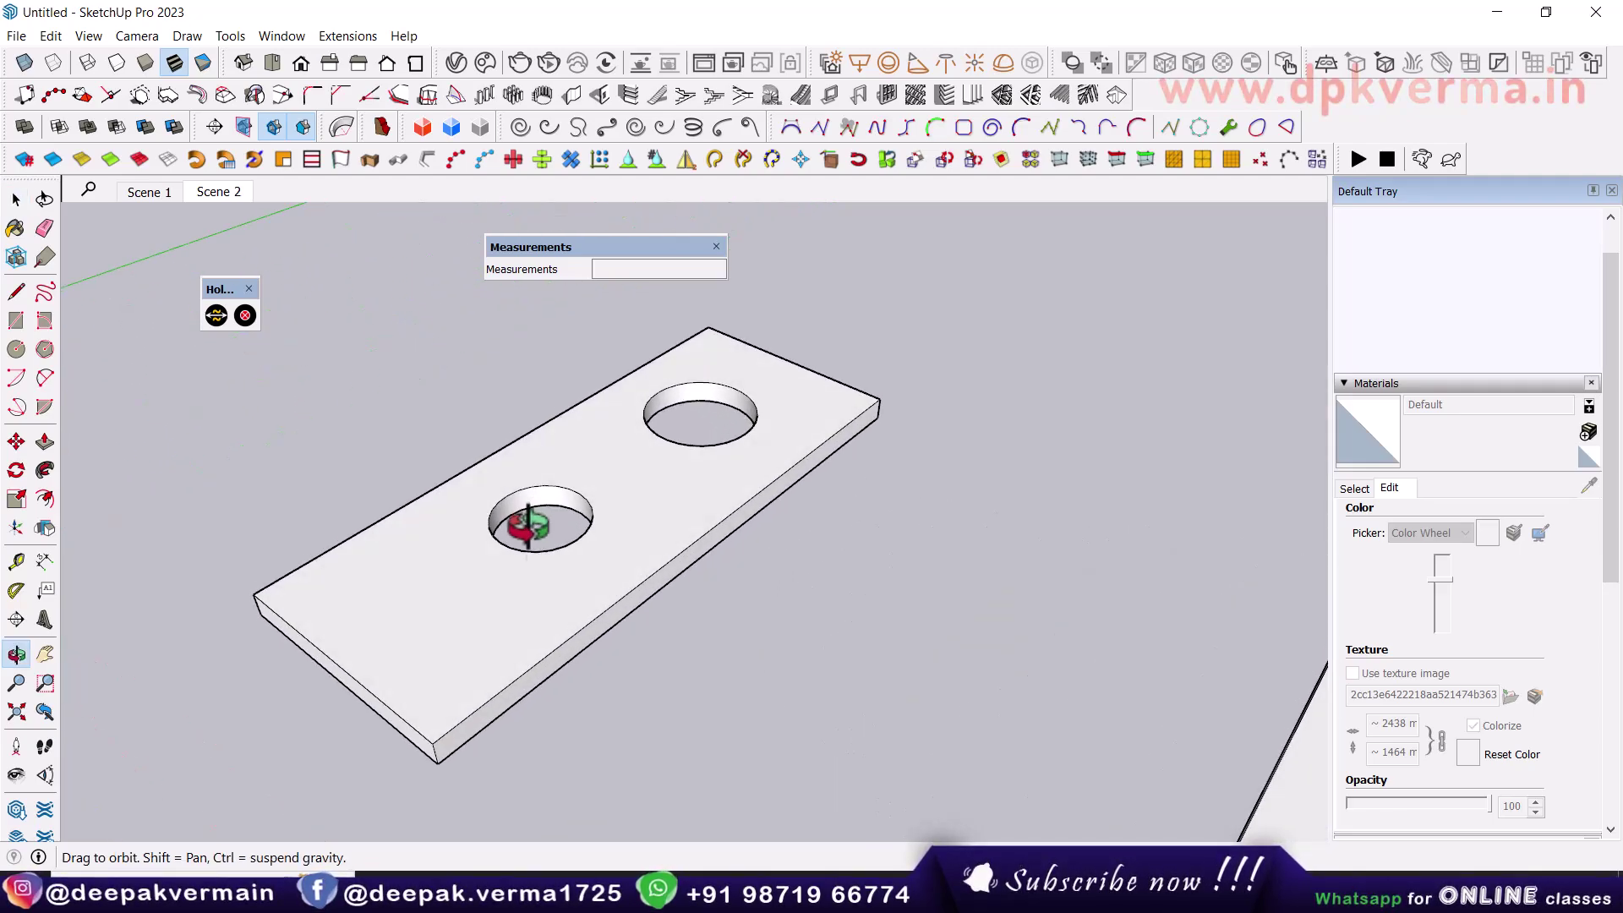
key(space)
scroll(742, 490, up, 1)
scroll(698, 549, up, 1)
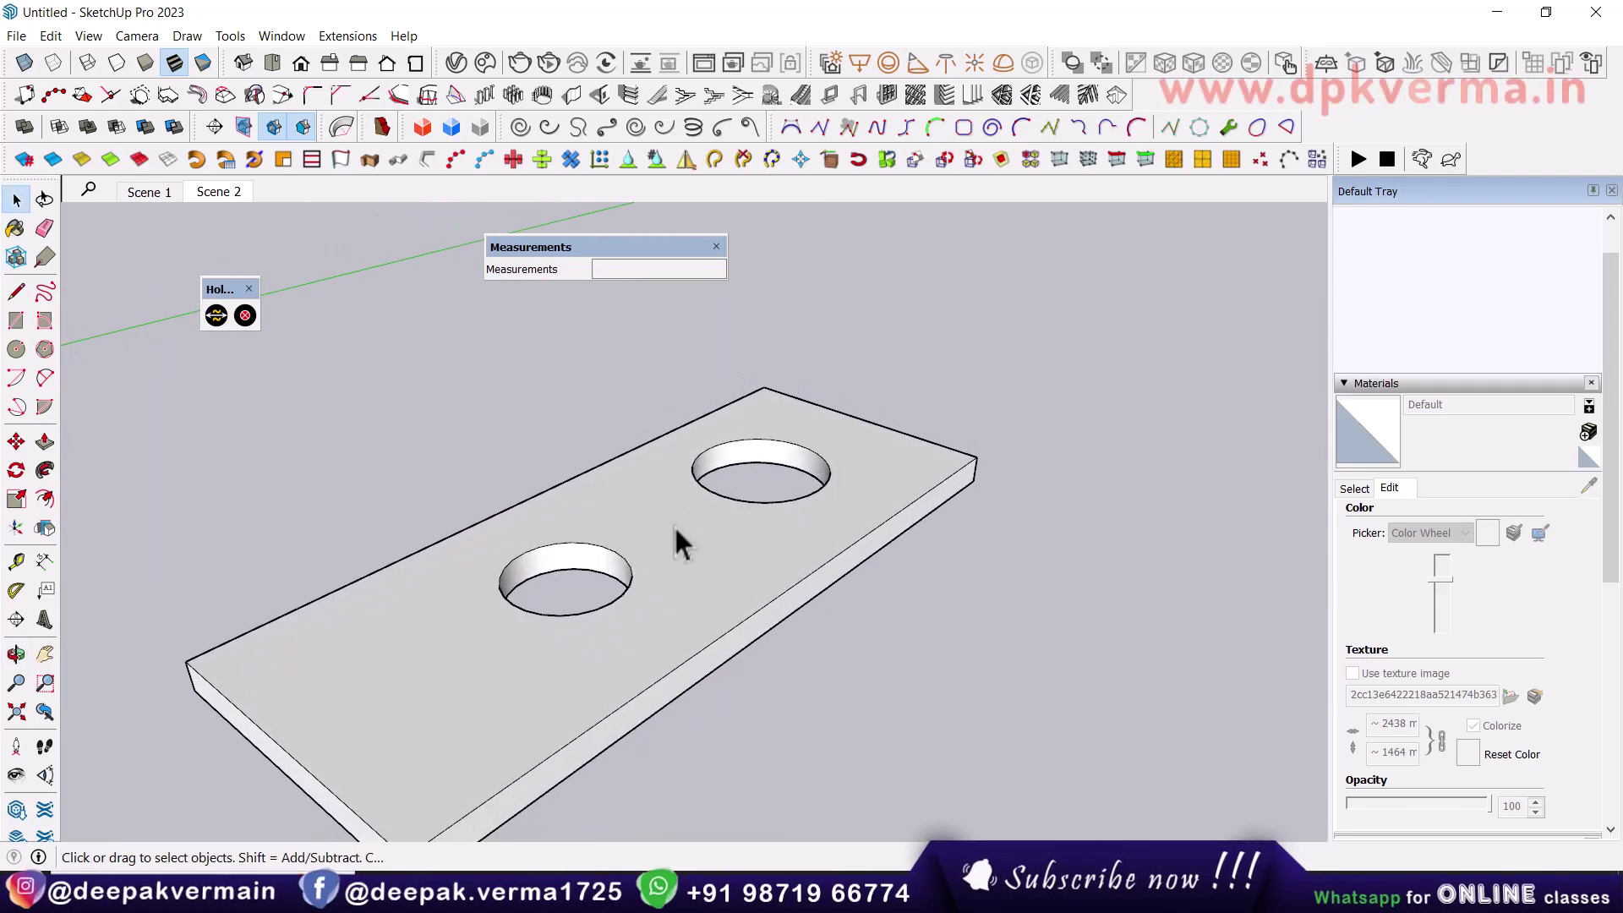
scroll(677, 531, up, 1)
middle_drag(717, 455, 721, 479)
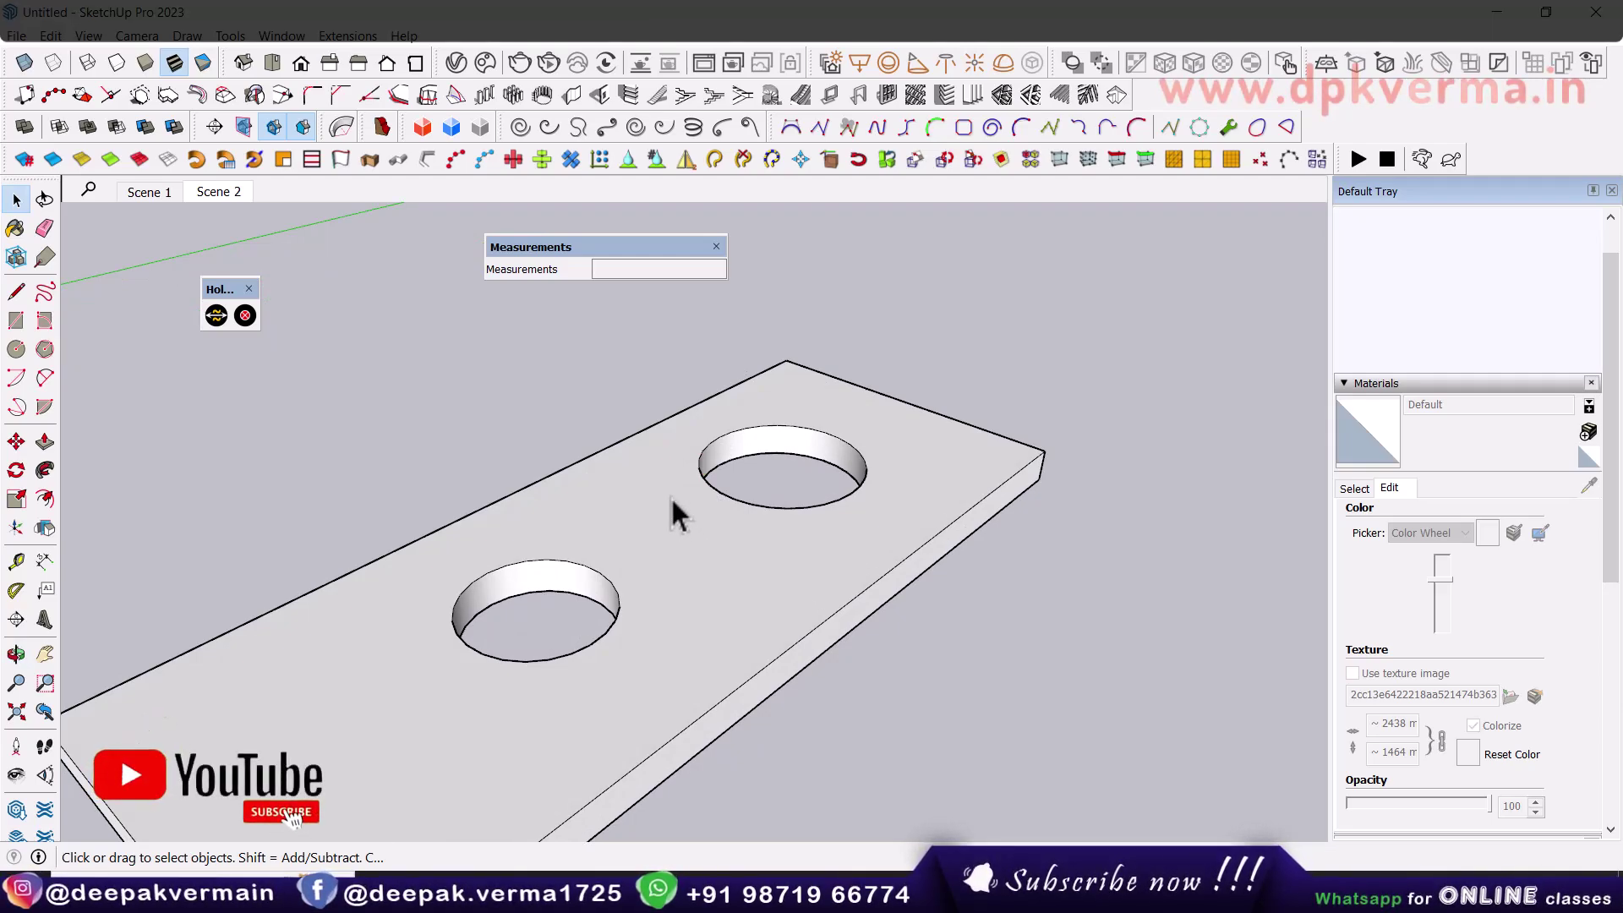
mouse_move(671, 495)
middle_down()
mouse_move(746, 485)
mouse_move(818, 509)
mouse_move(813, 484)
mouse_move(775, 500)
mouse_move(880, 512)
mouse_move(816, 533)
middle_up()
click(826, 522)
click(17, 498)
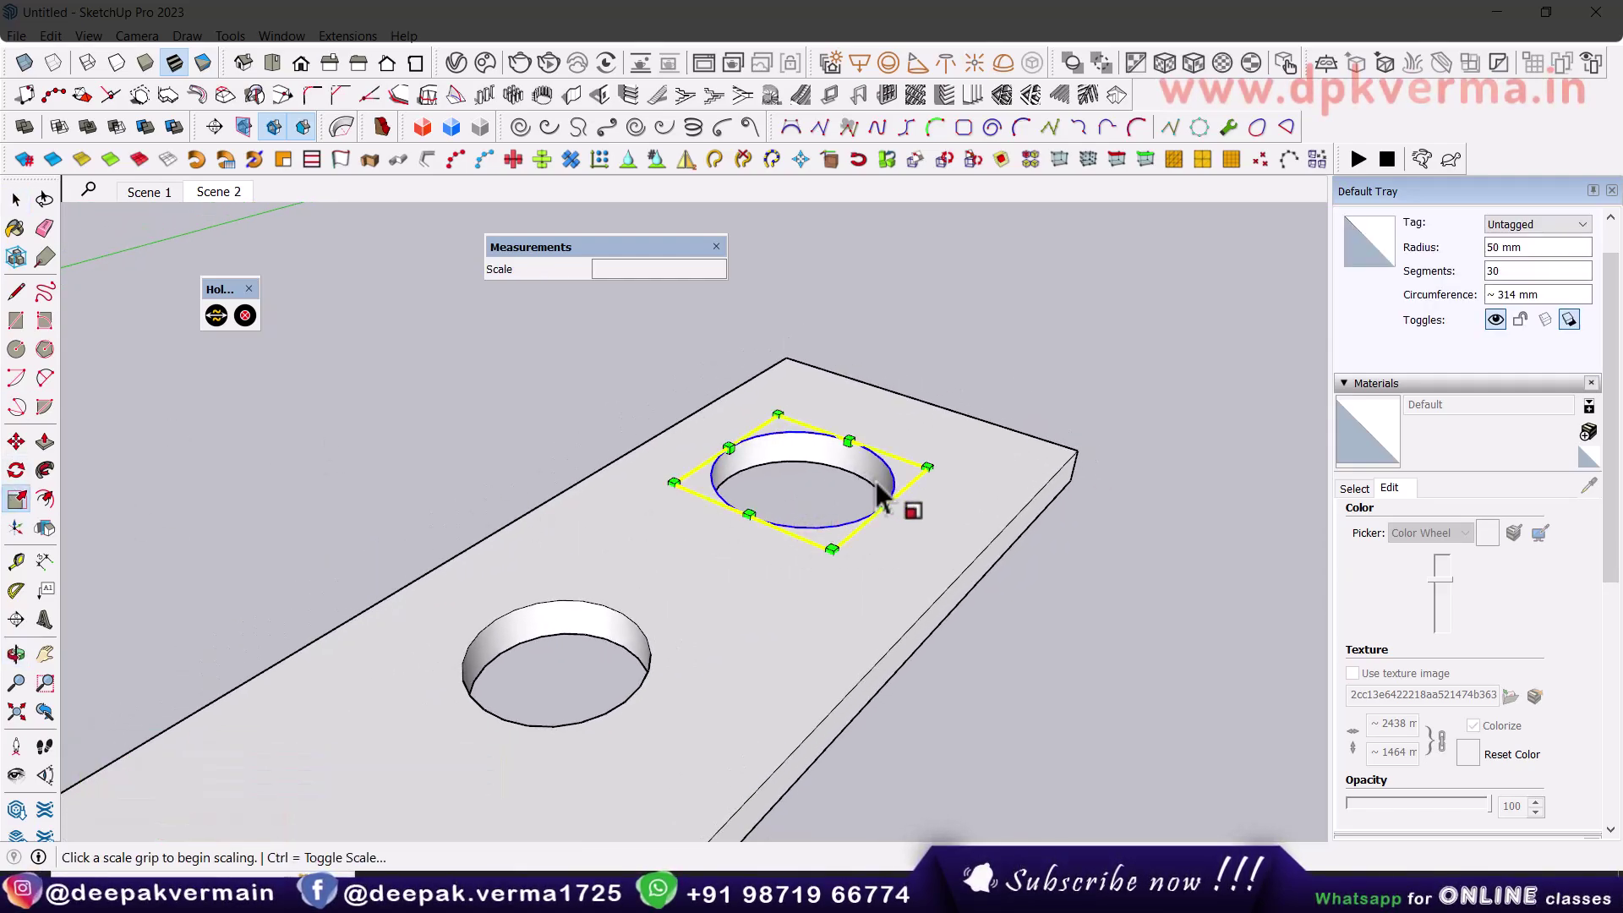
click(931, 475)
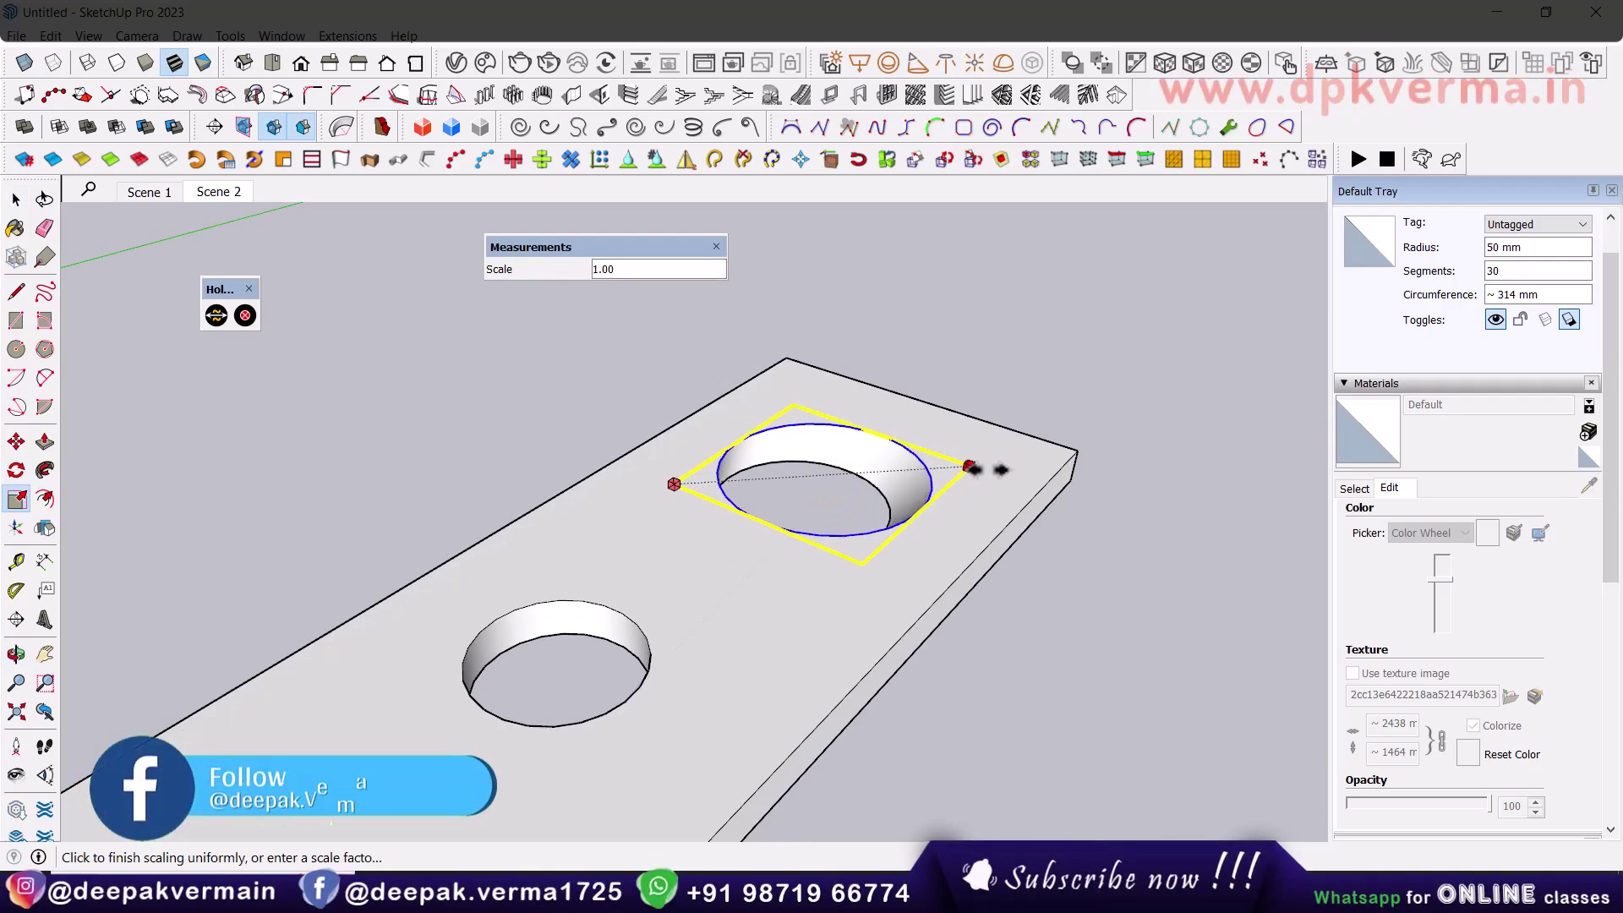
click(978, 471)
mouse_move(978, 471)
middle_down()
mouse_move(743, 428)
mouse_move(963, 490)
middle_up()
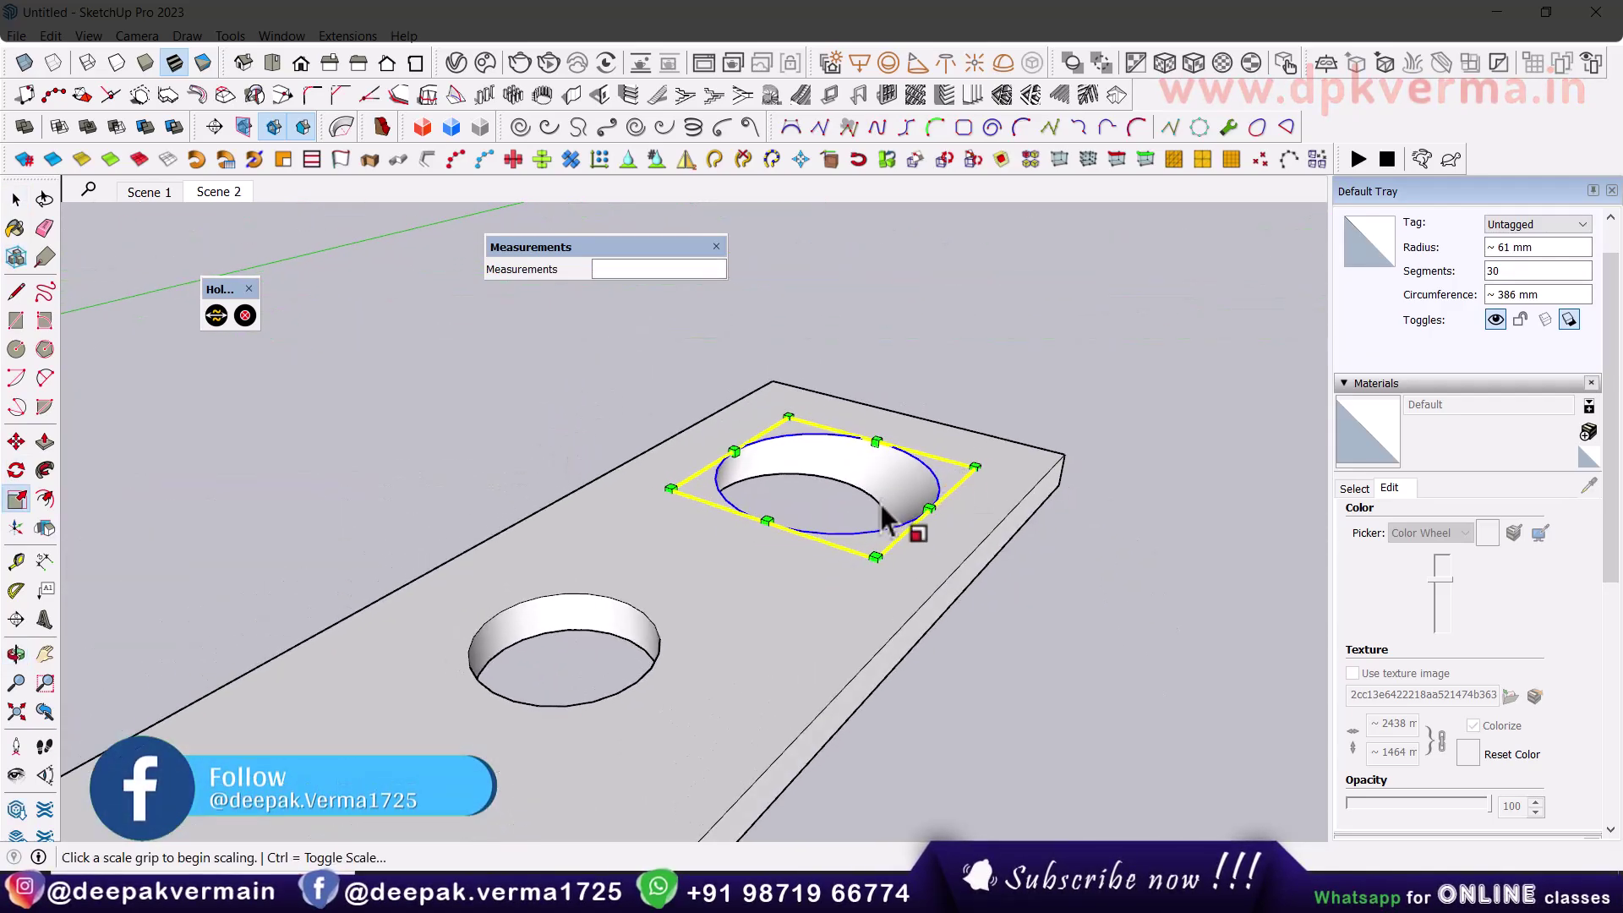
key(ctrl+z)
key(space)
middle_drag(865, 480, 822, 451)
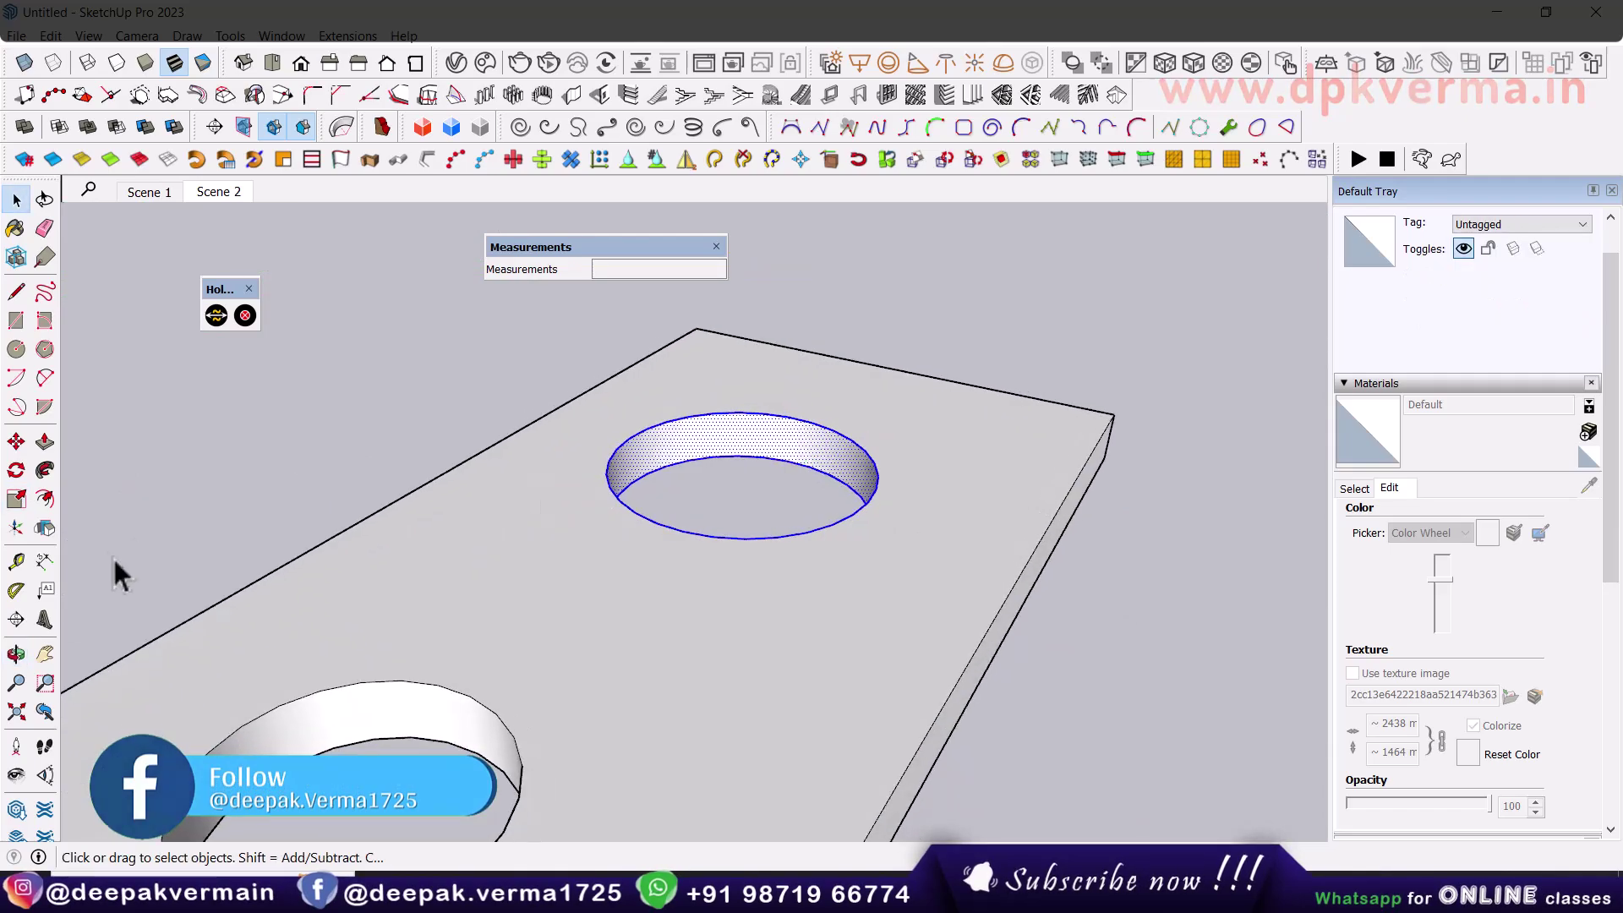
click(16, 498)
click(918, 447)
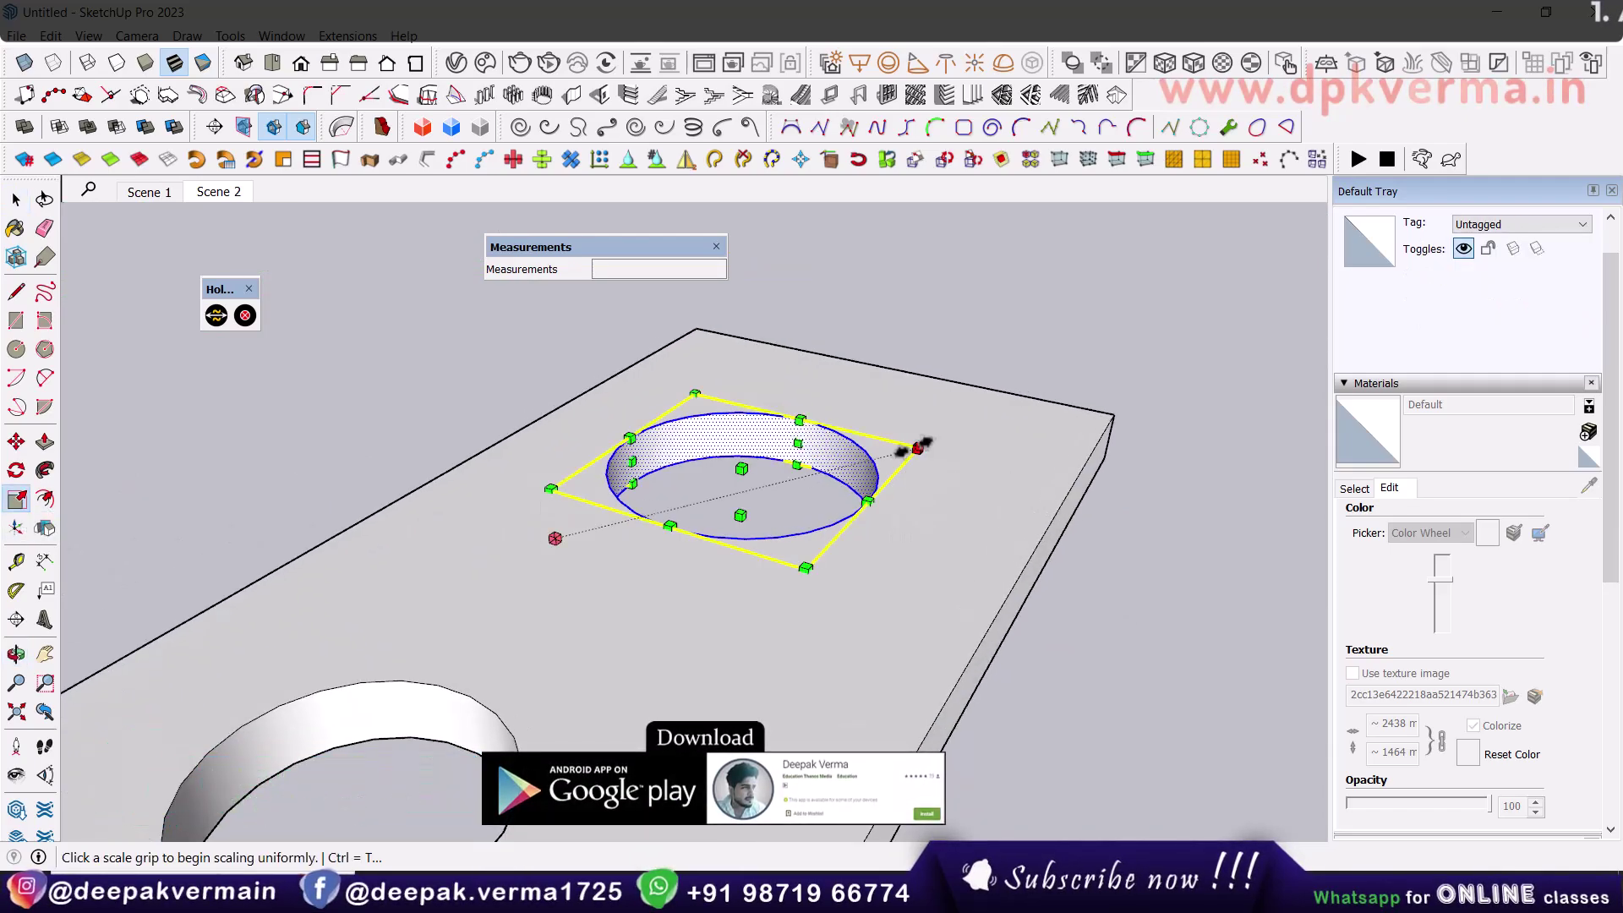
click(920, 456)
scroll(888, 499, down, 3)
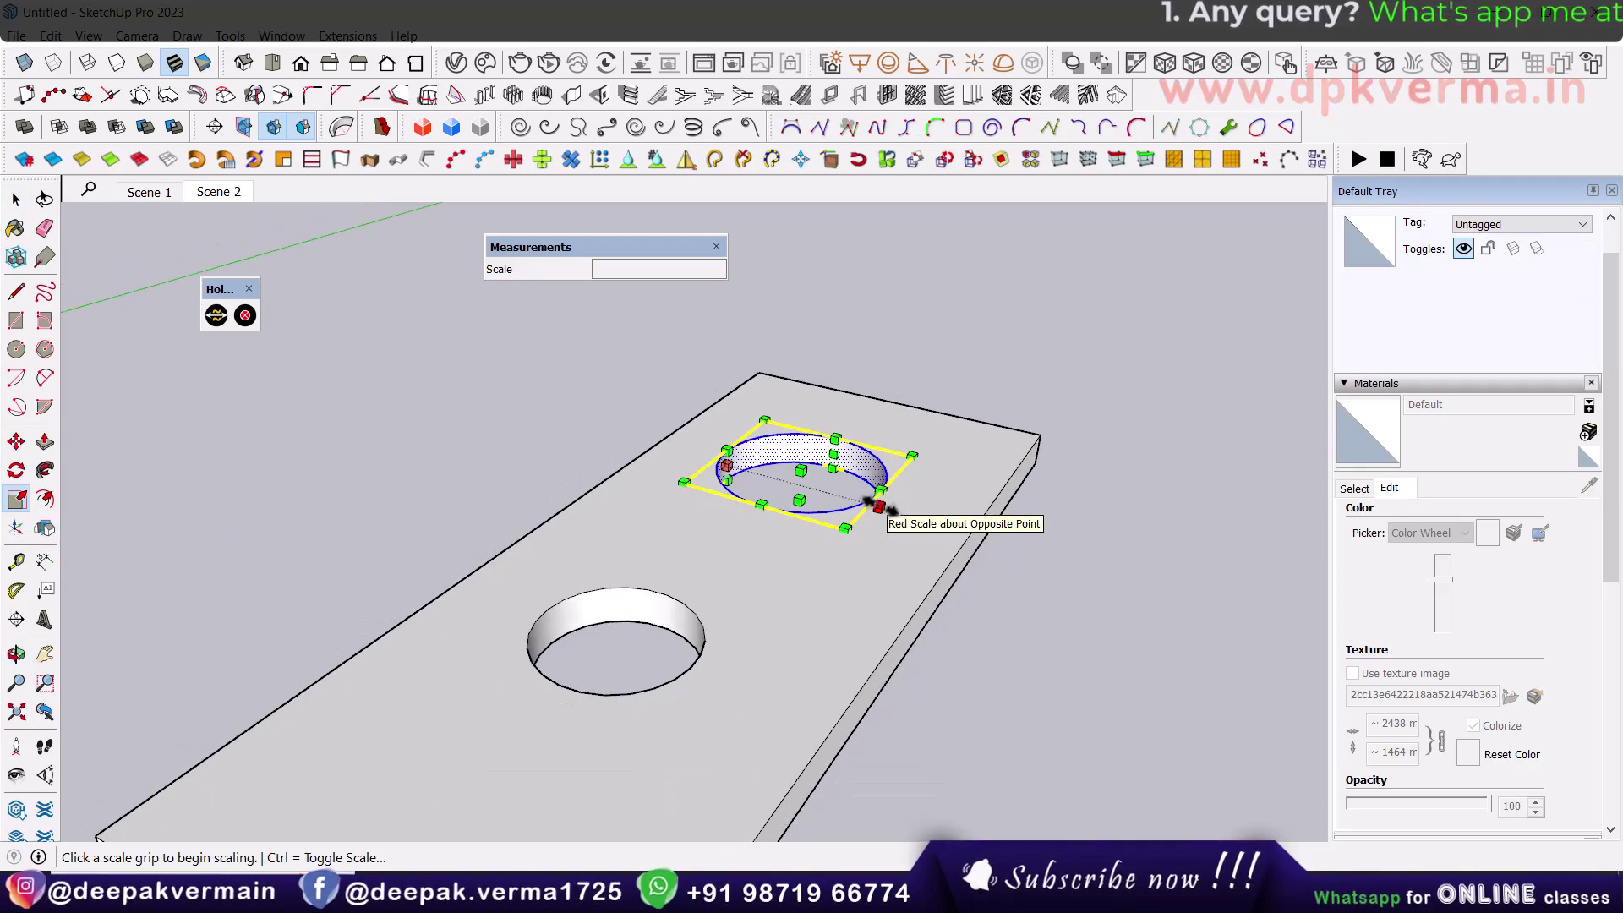
key(space)
click(1042, 565)
middle_drag(1041, 565, 779, 526)
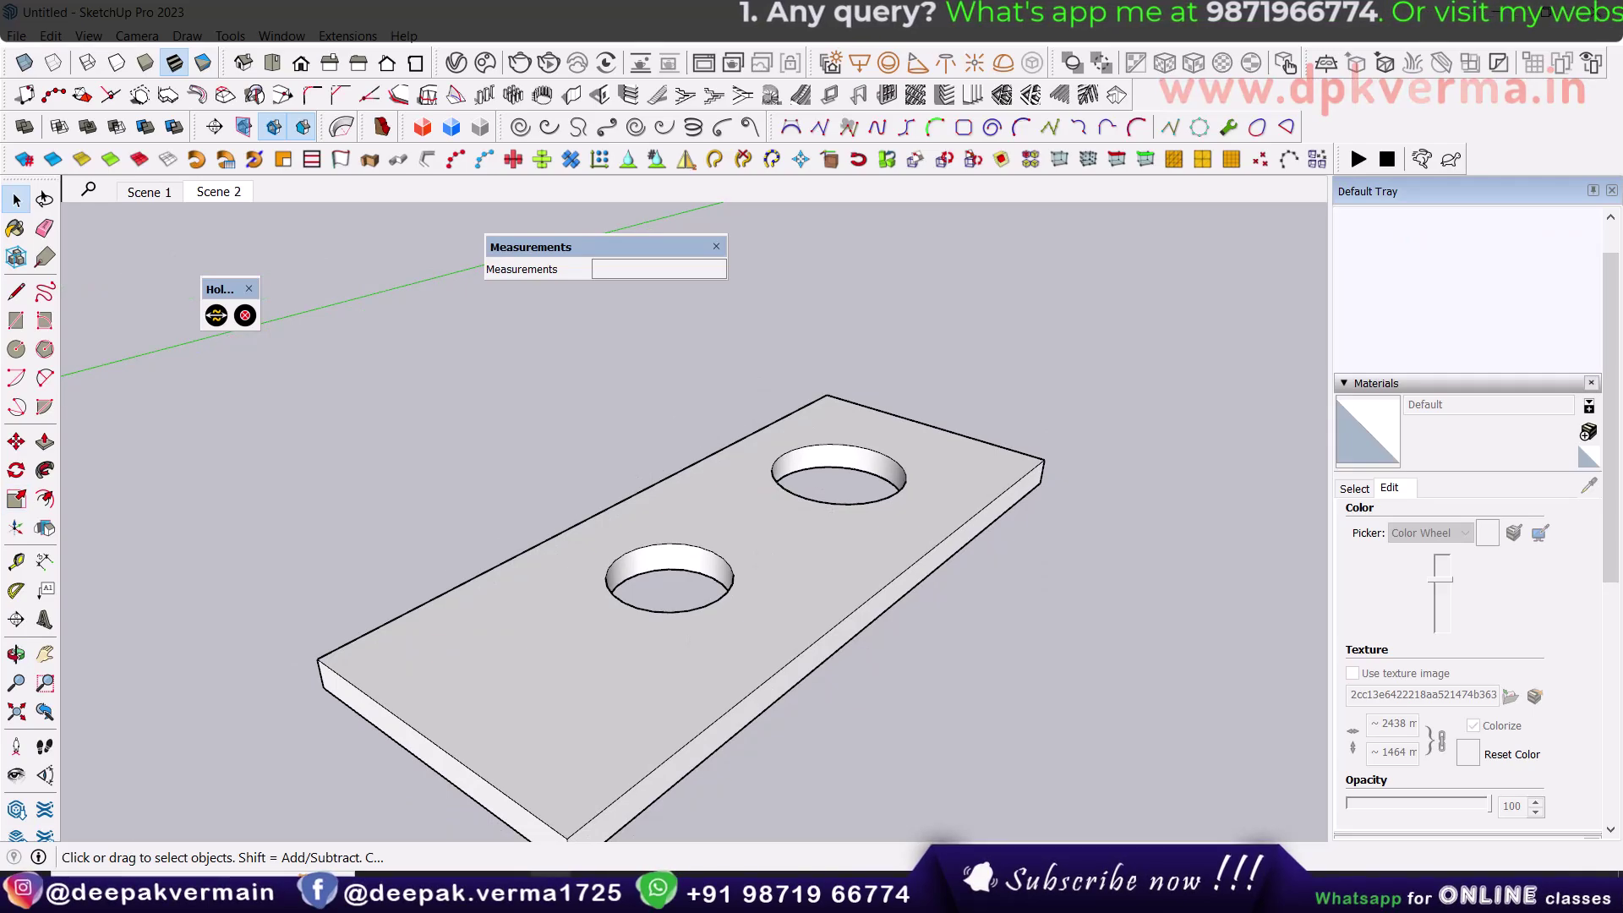
click(397, 791)
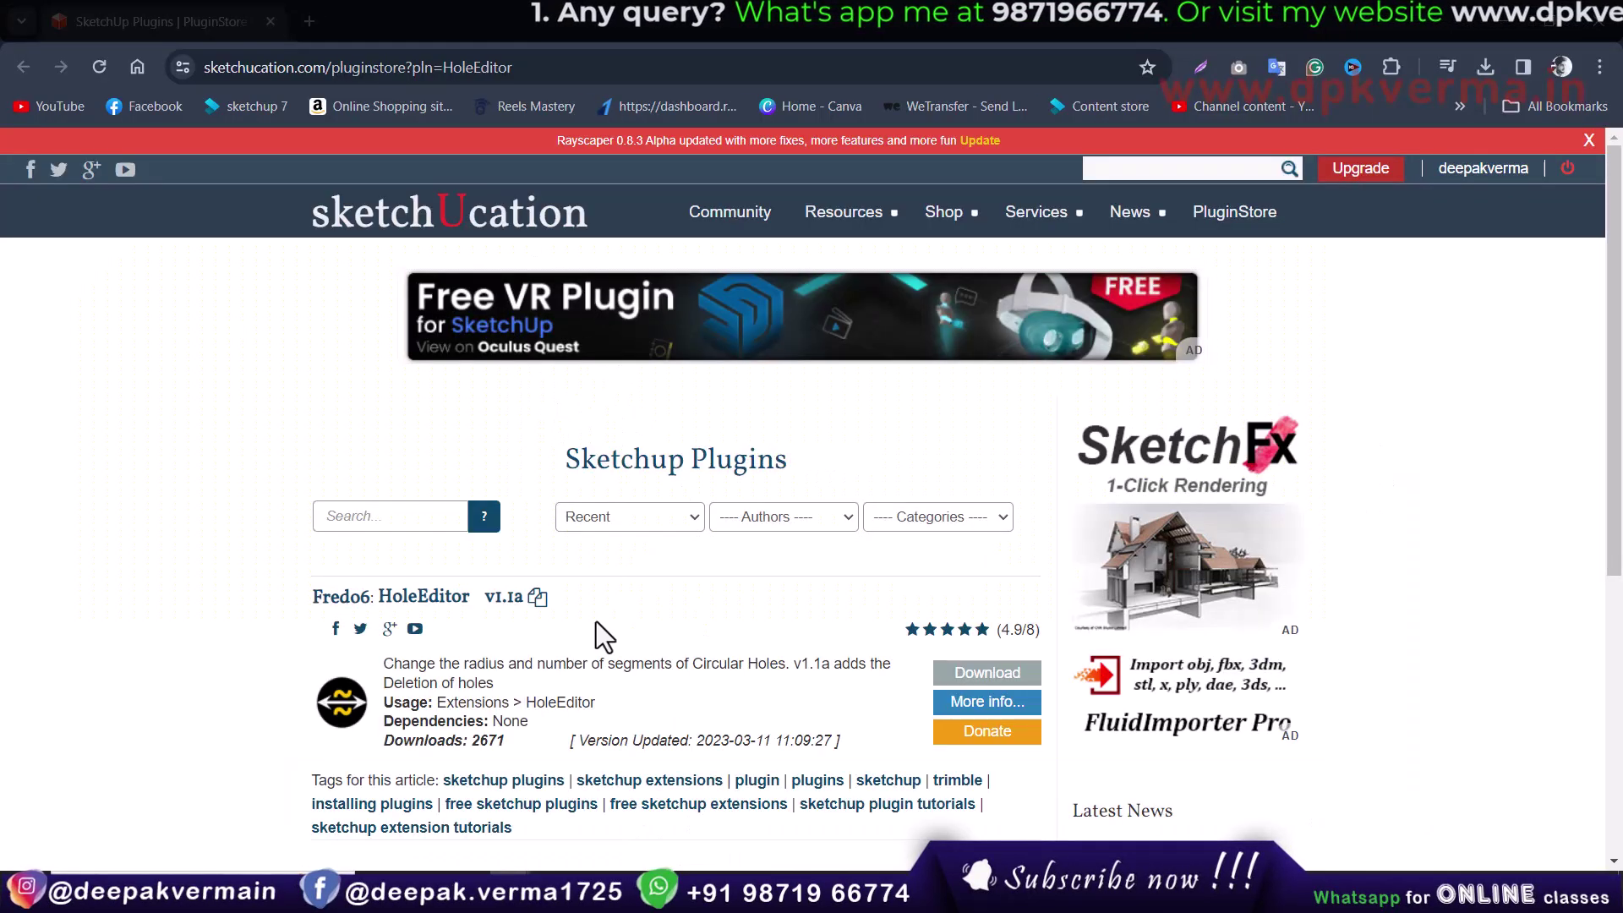
scroll(591, 651, down, 1)
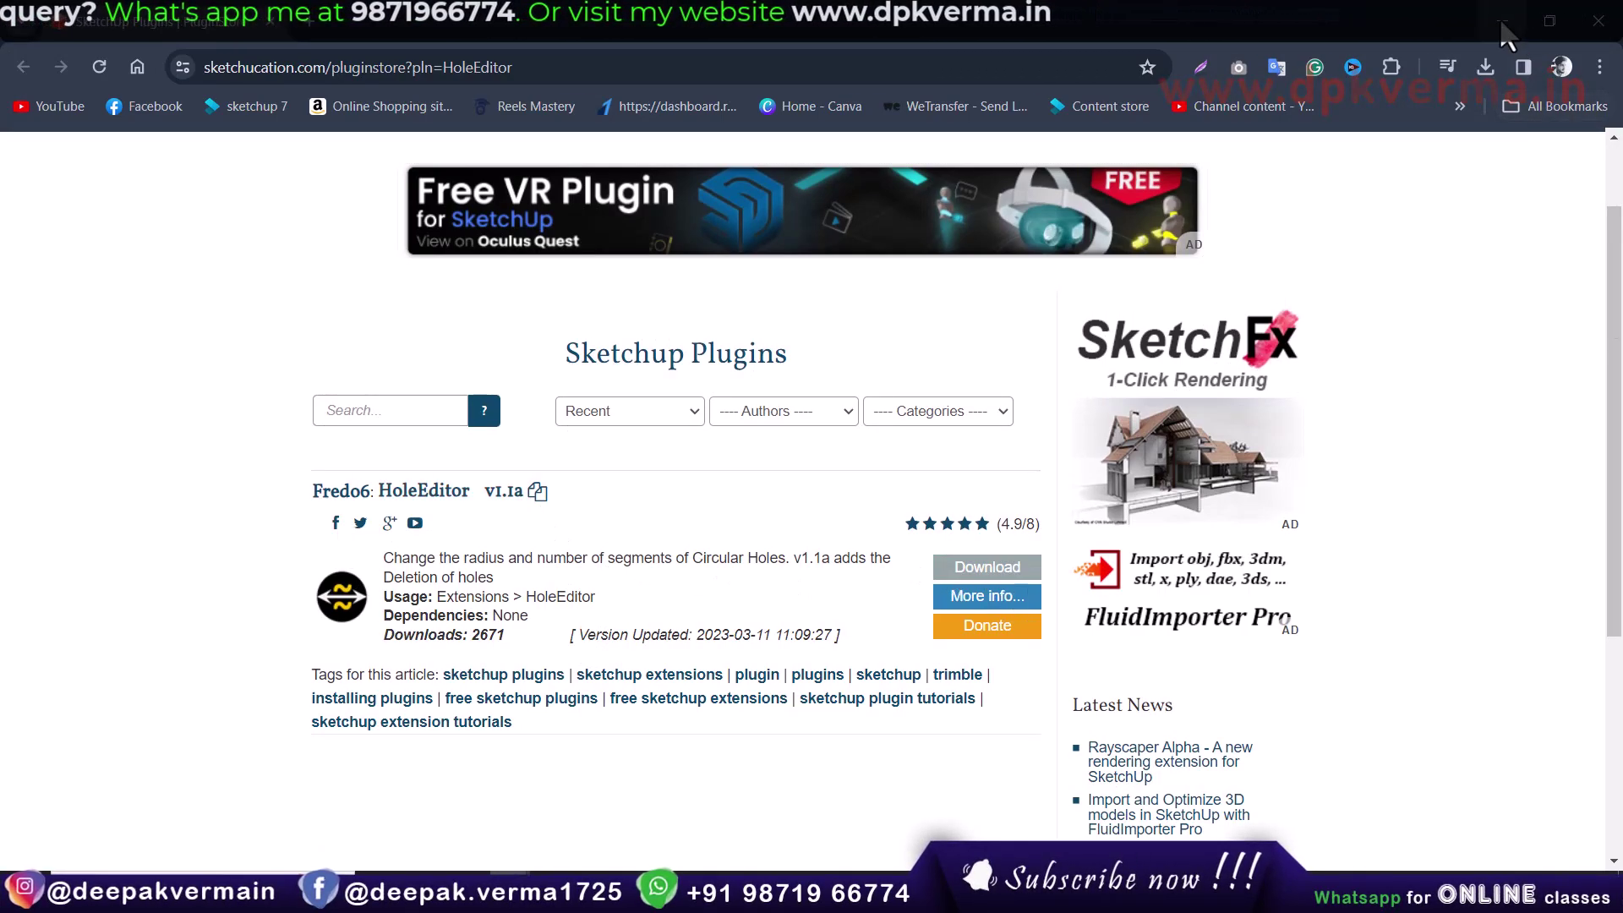
click(1502, 18)
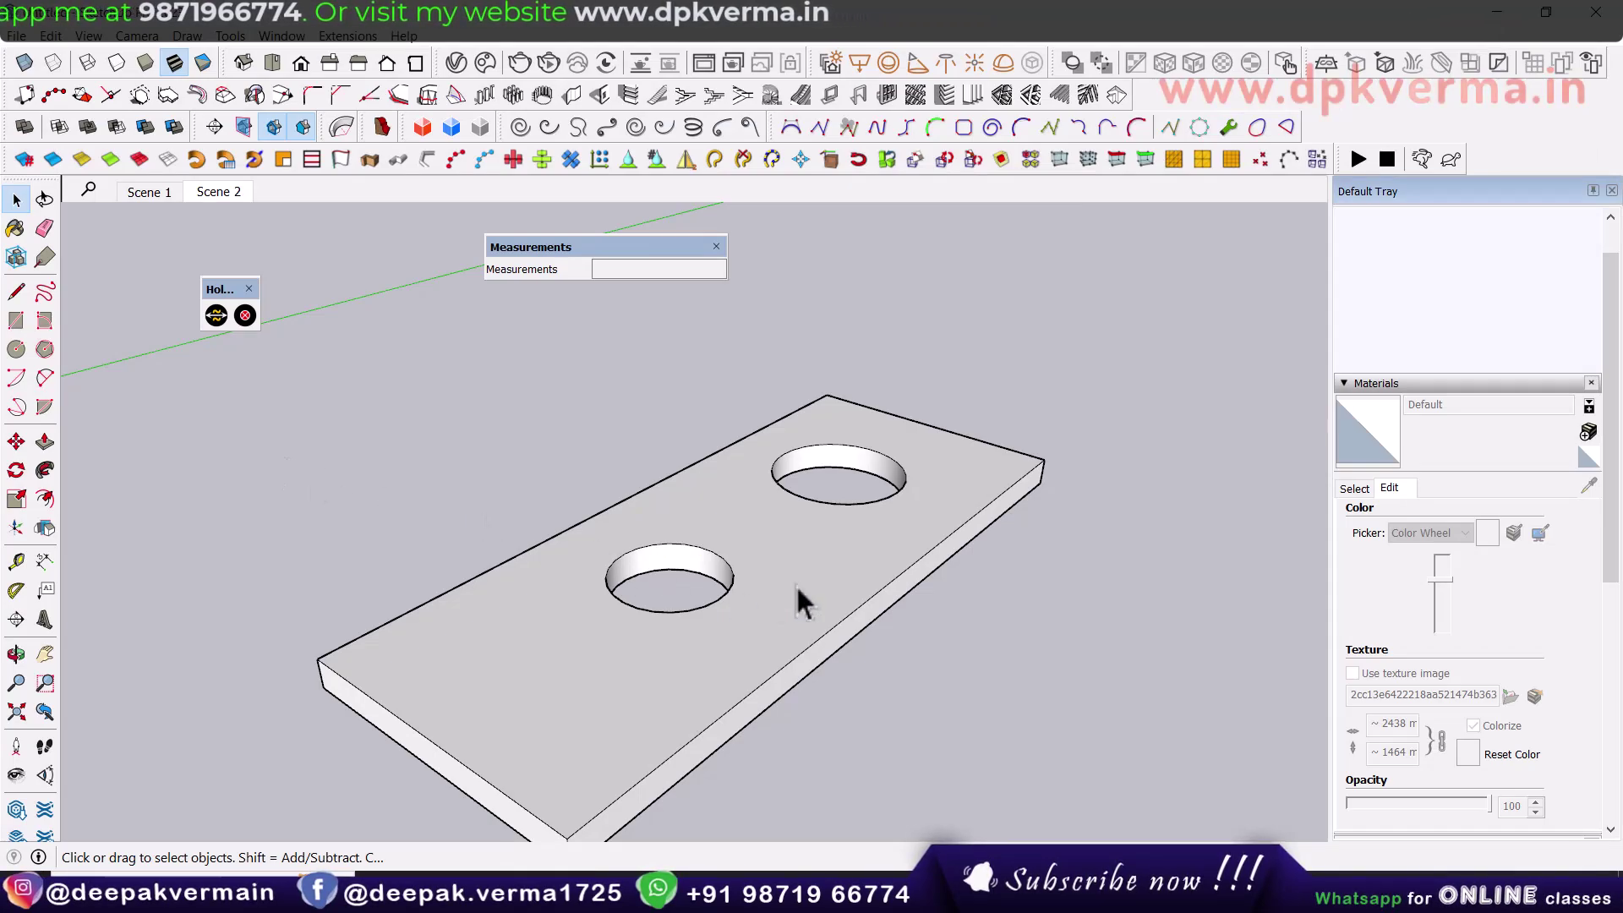
Step: Select the upper hole's 50 mm radius circular edge on the plate
shift+middle_drag(797, 598, 738, 581)
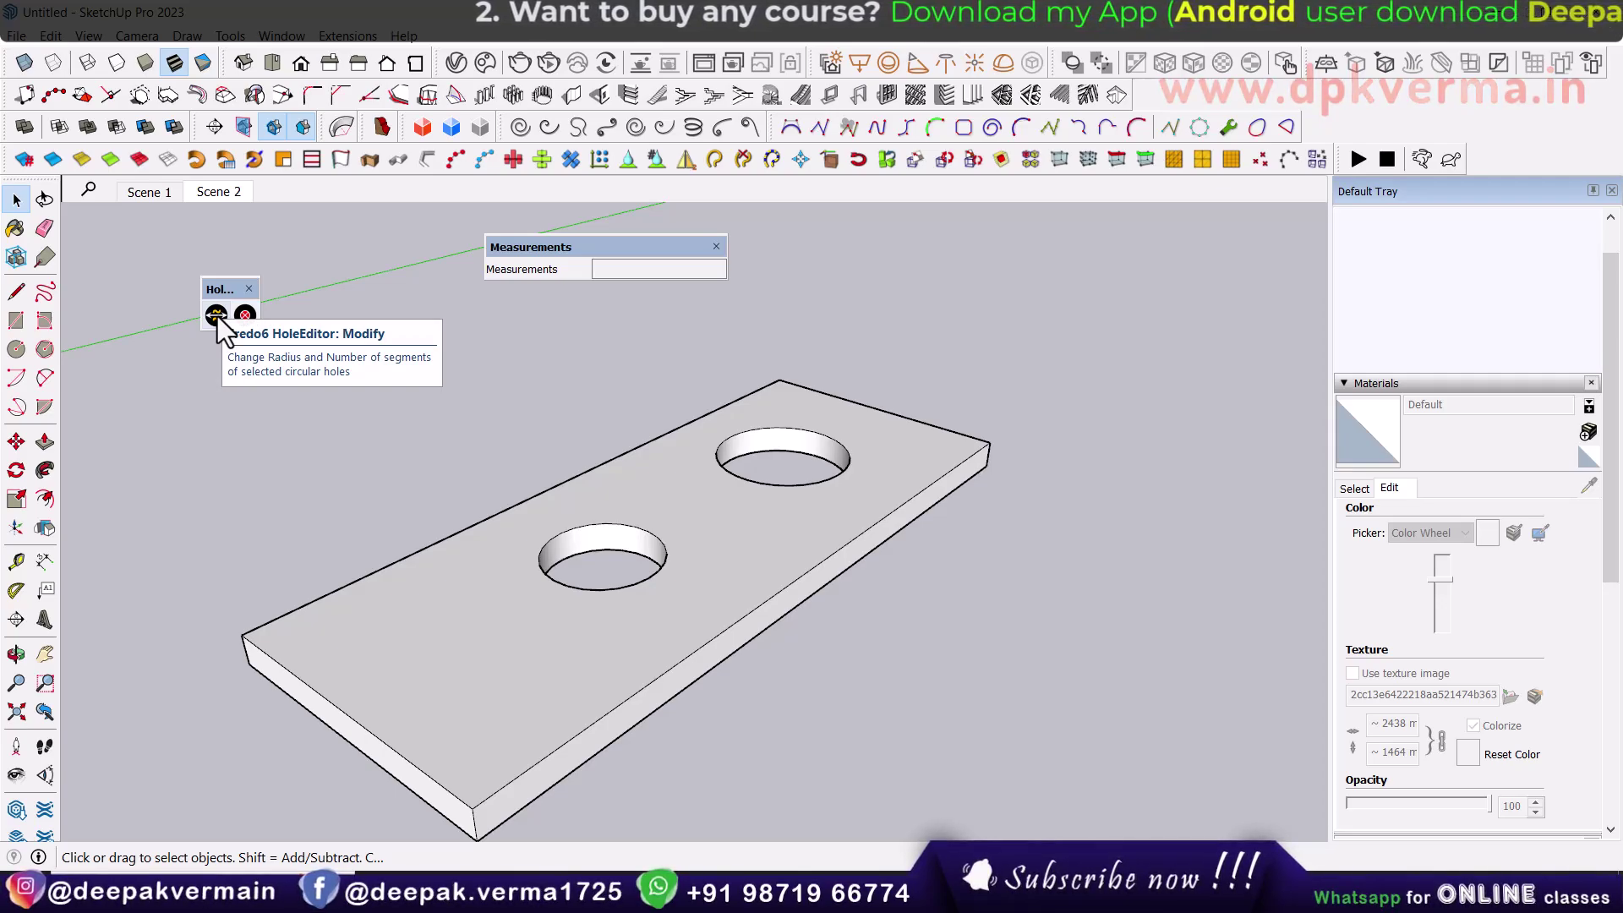
middle_drag(803, 499, 783, 541)
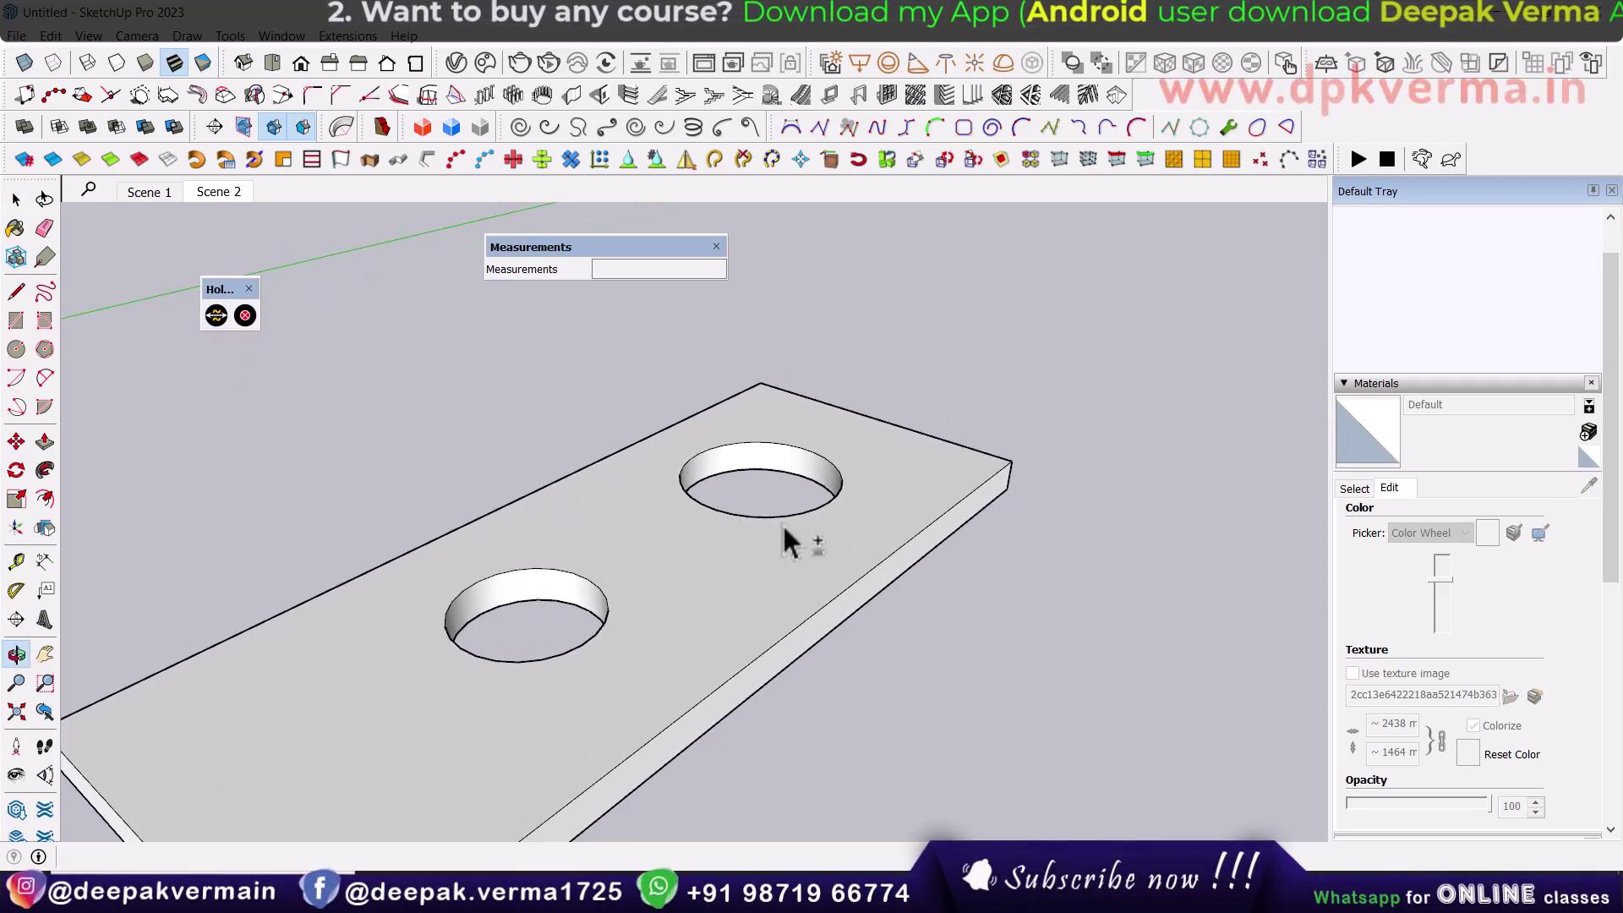
click(791, 448)
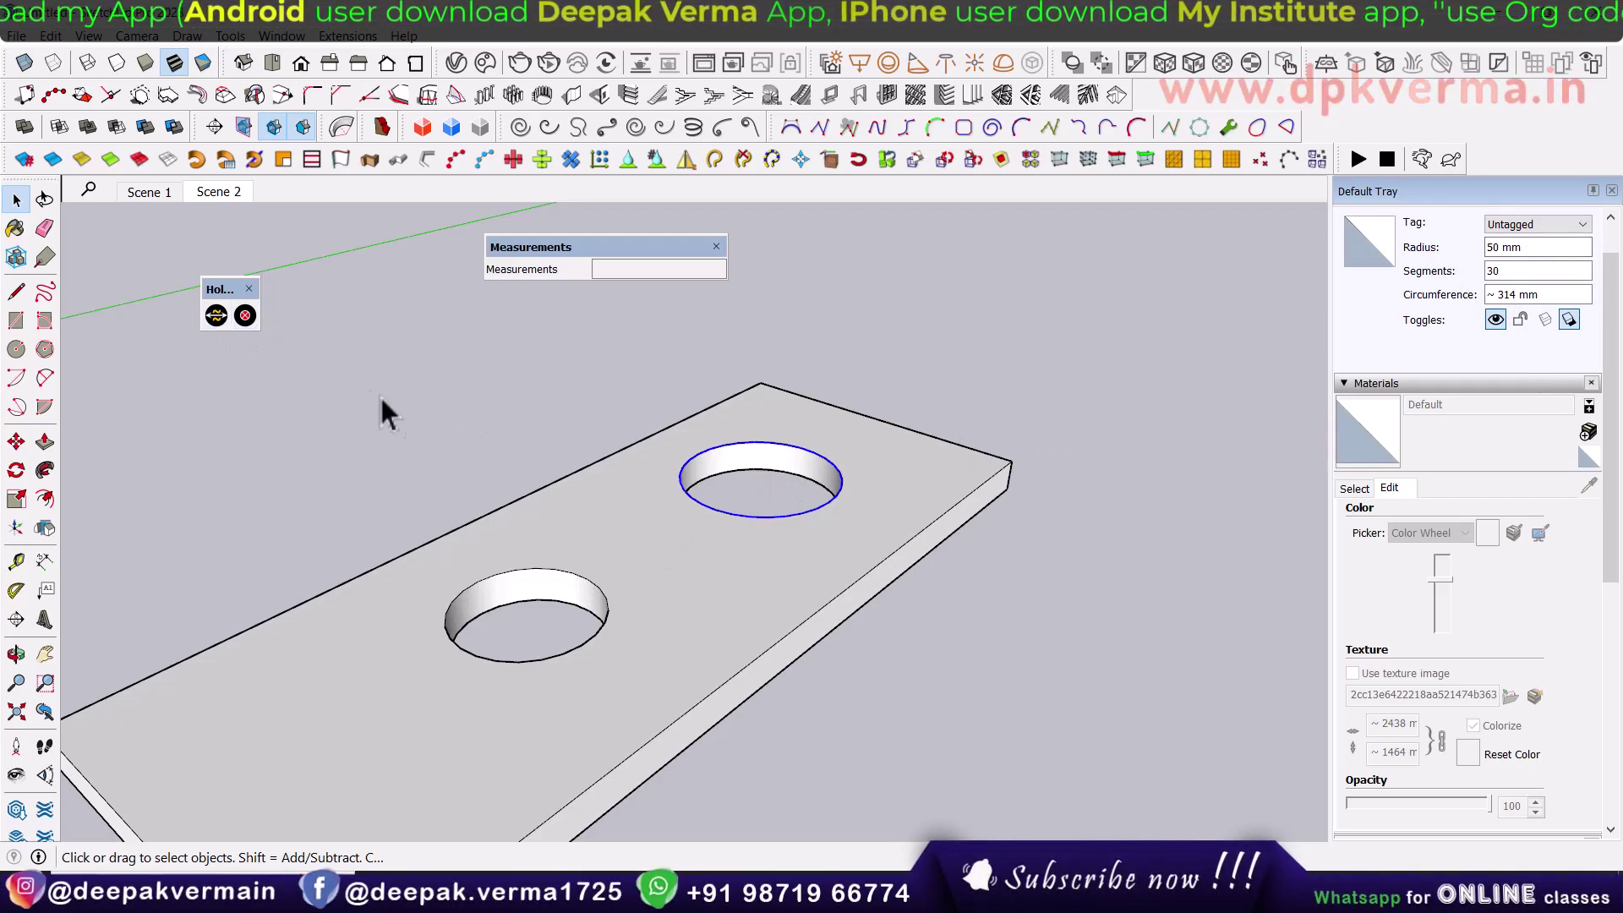
Step: Resize the selected upper hole to a 10 mm radius with HoleEditor
click(218, 317)
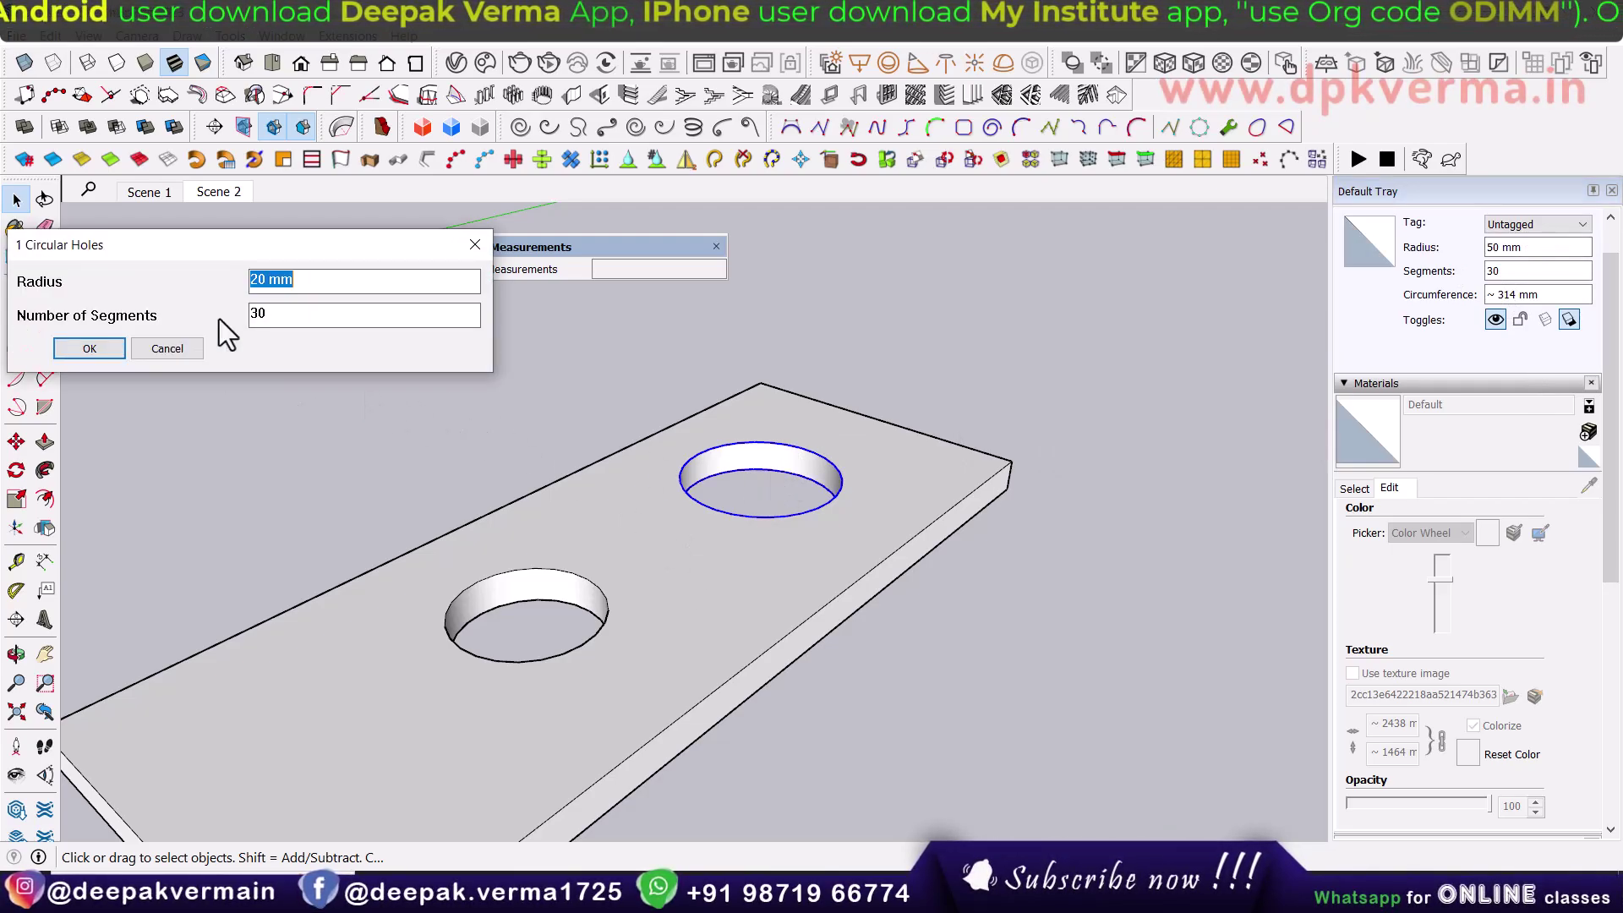
drag(304, 249, 958, 295)
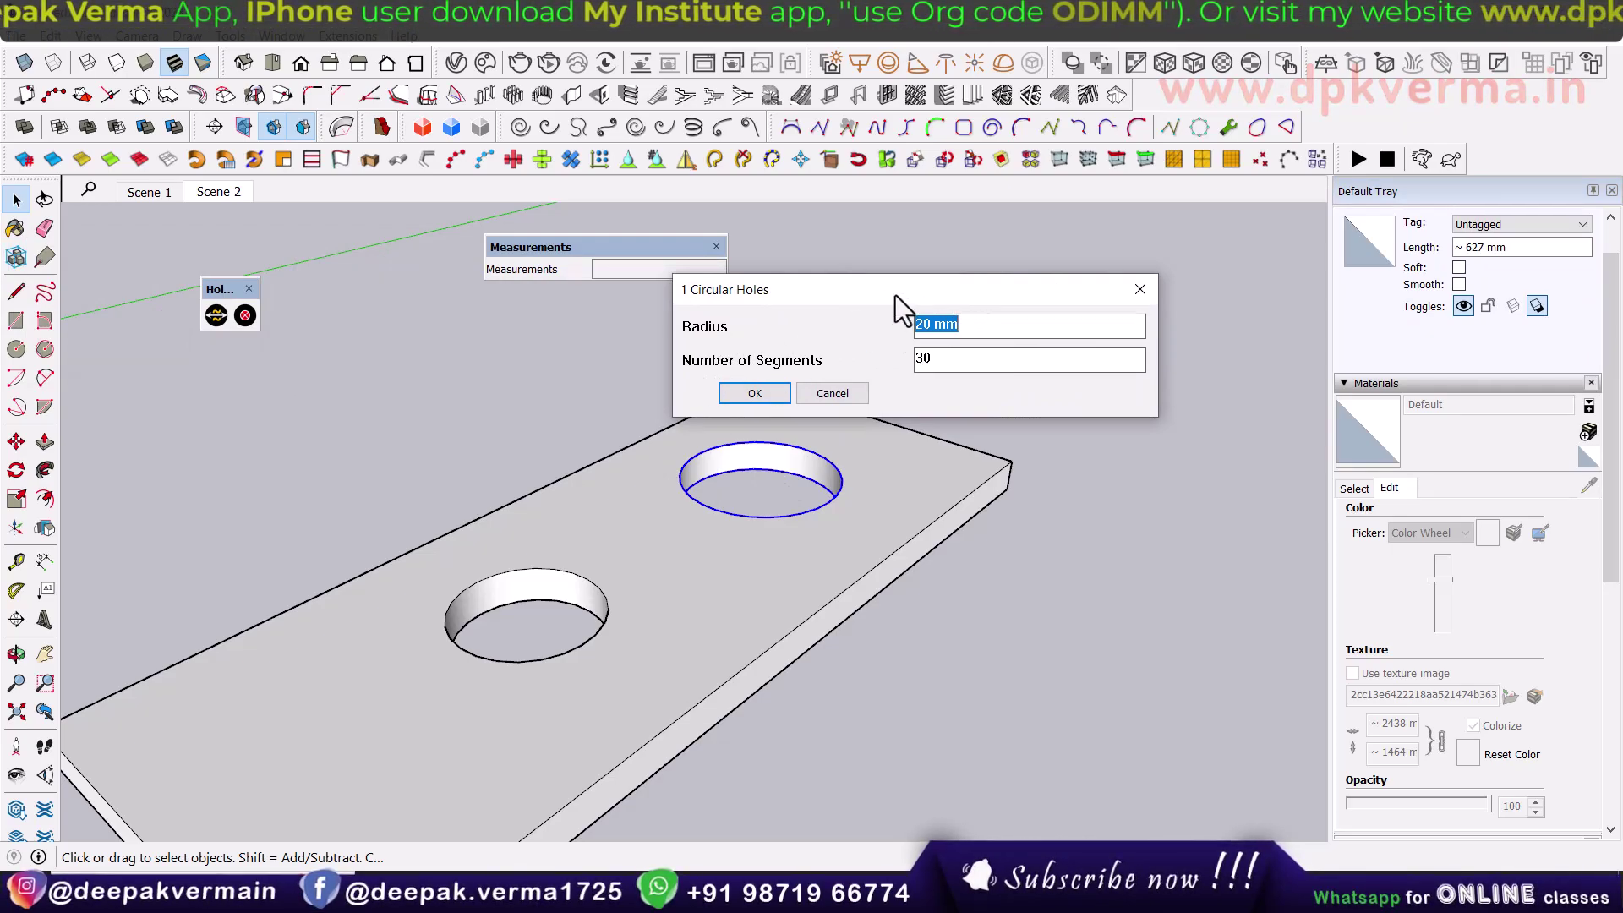
drag(895, 293, 991, 279)
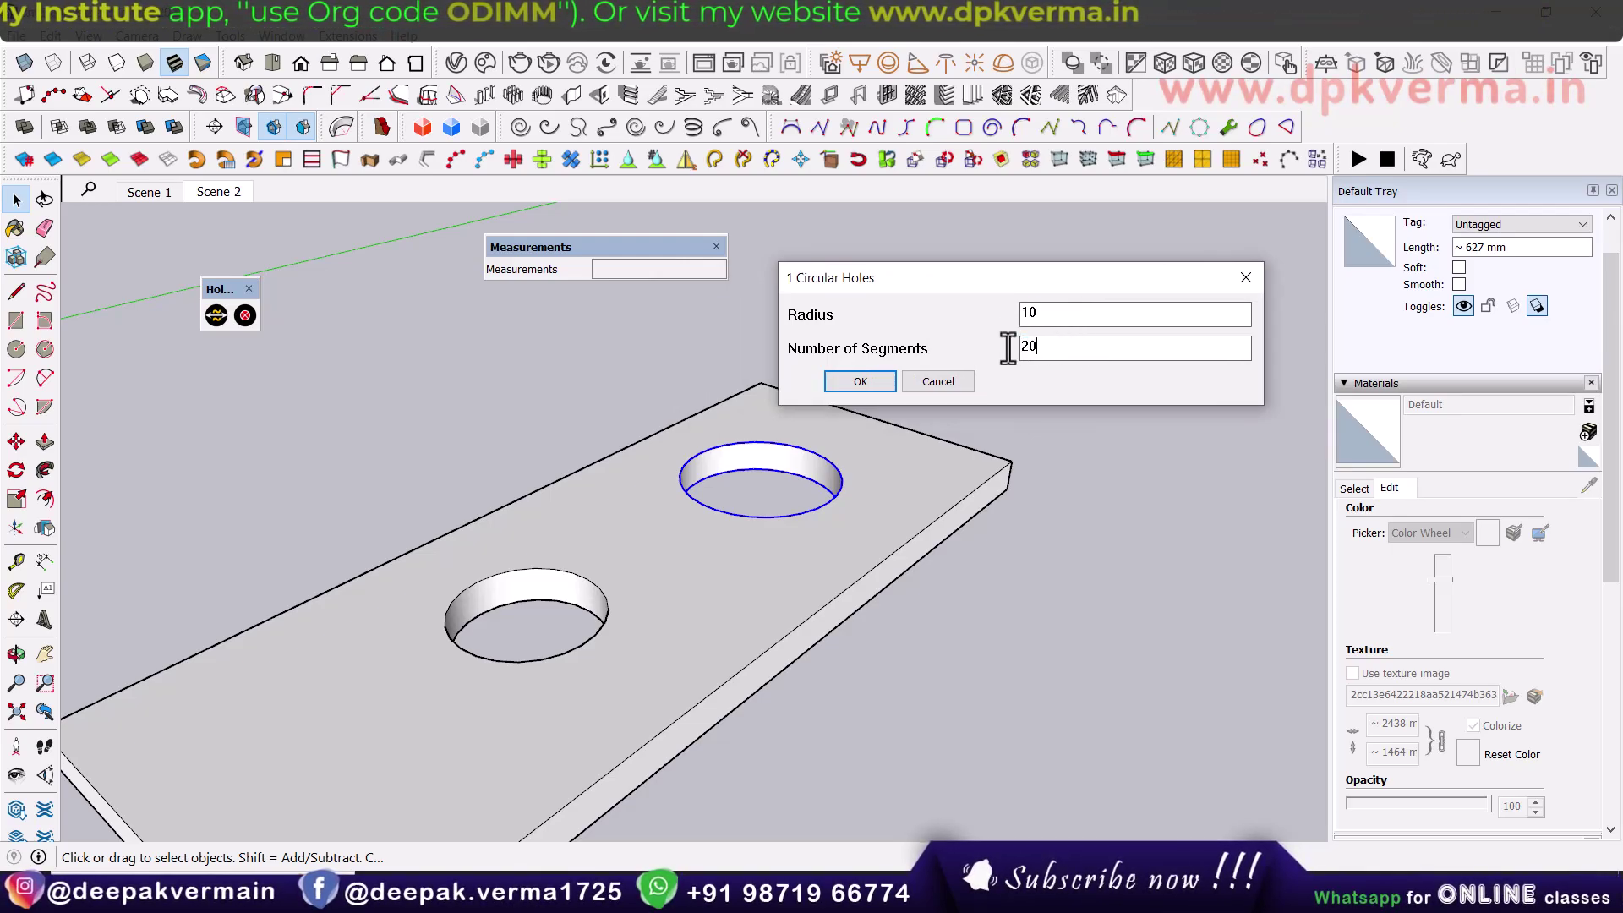
click(859, 381)
scroll(795, 486, up, 2)
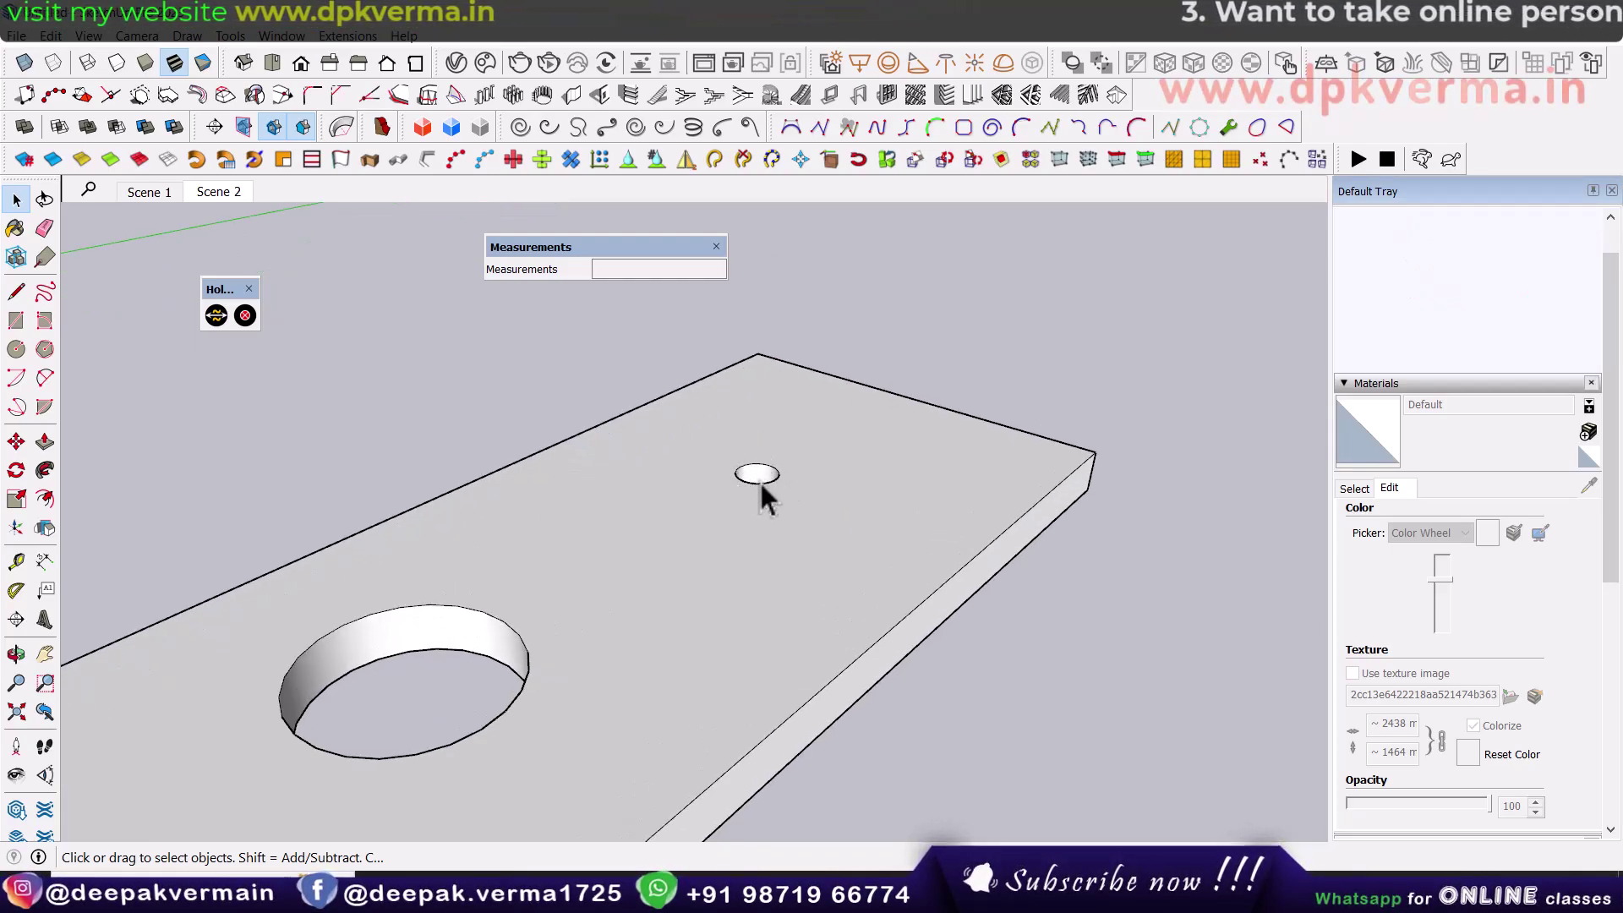
Step: Resize the small hole to a 30 mm radius with HoleEditor
click(758, 479)
click(216, 316)
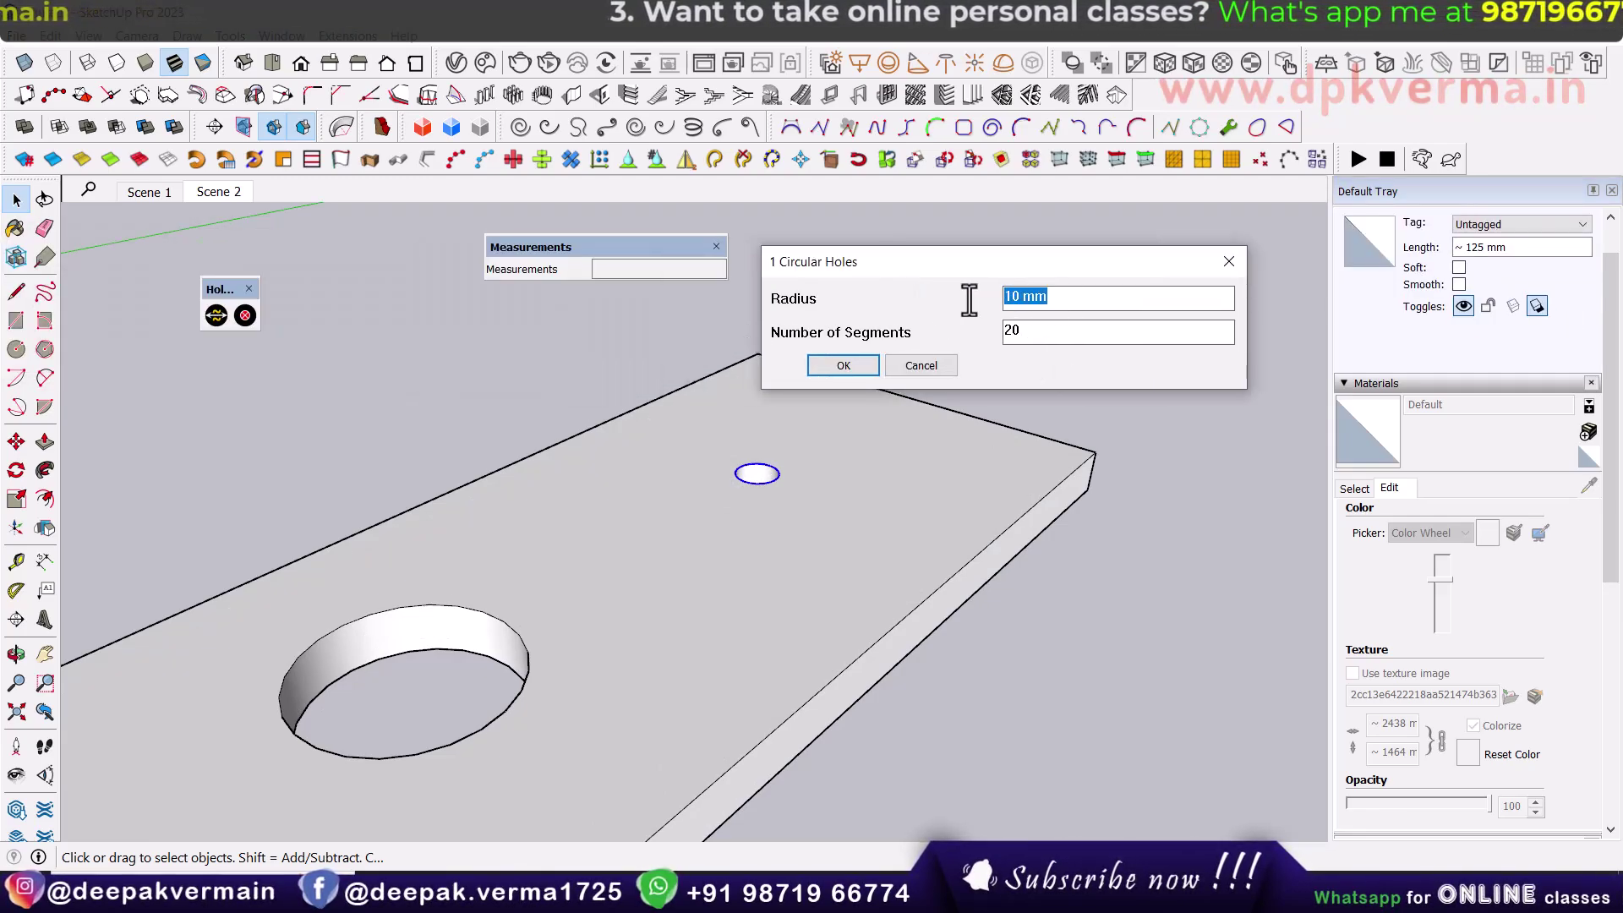
click(843, 366)
middle_drag(757, 474, 783, 465)
Step: Reduce the resized hole to 10 segments, making it a faceted cut
click(783, 464)
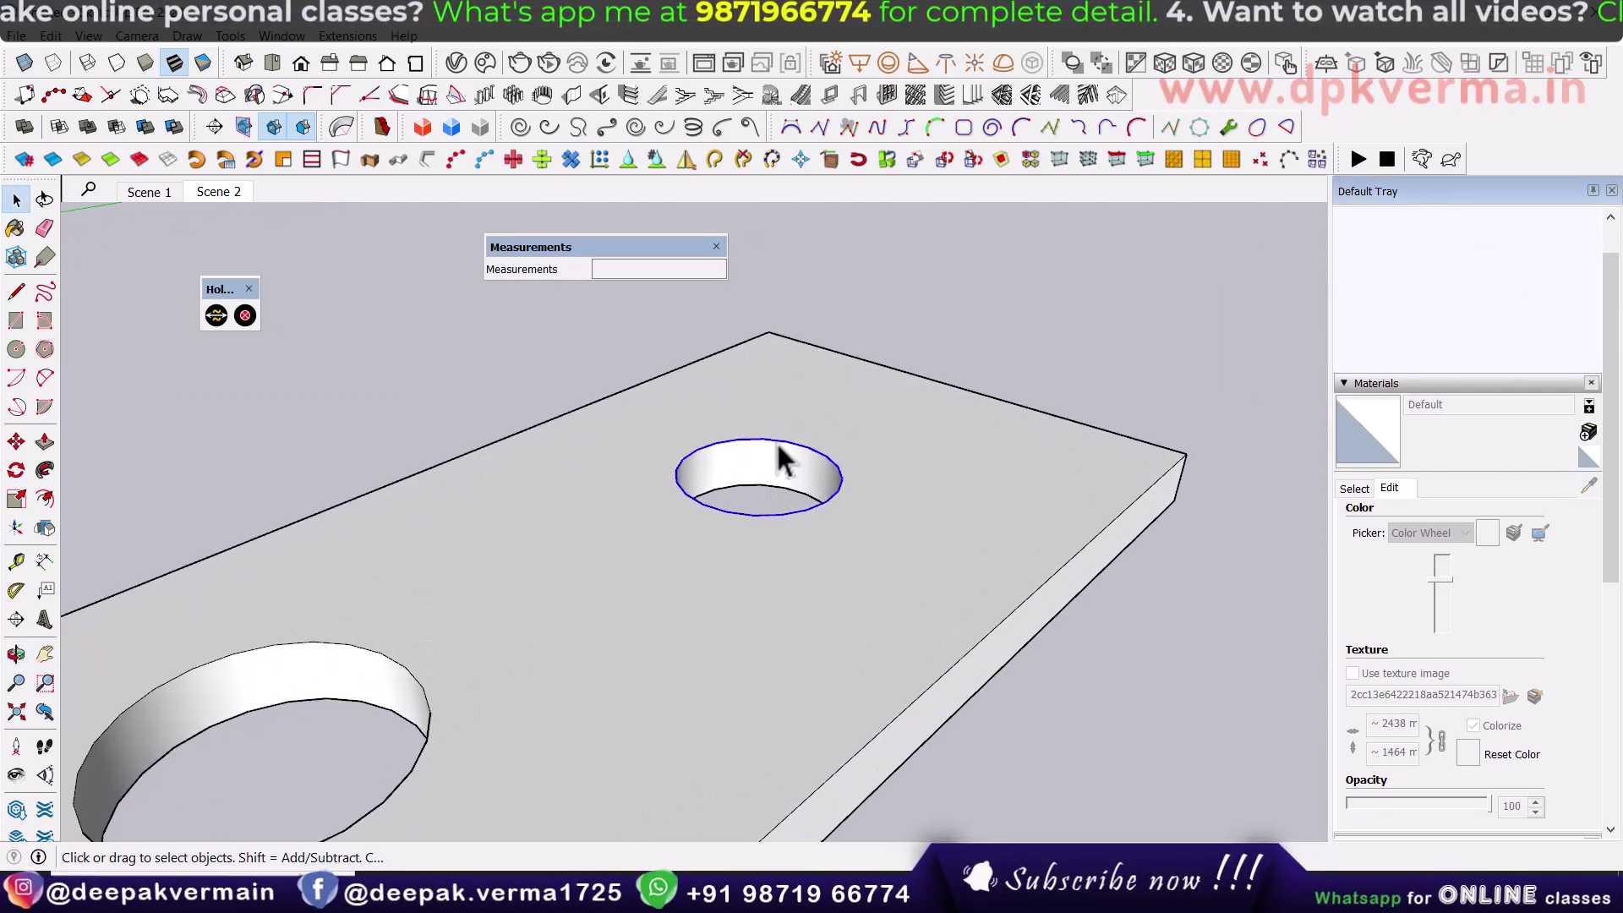
click(216, 315)
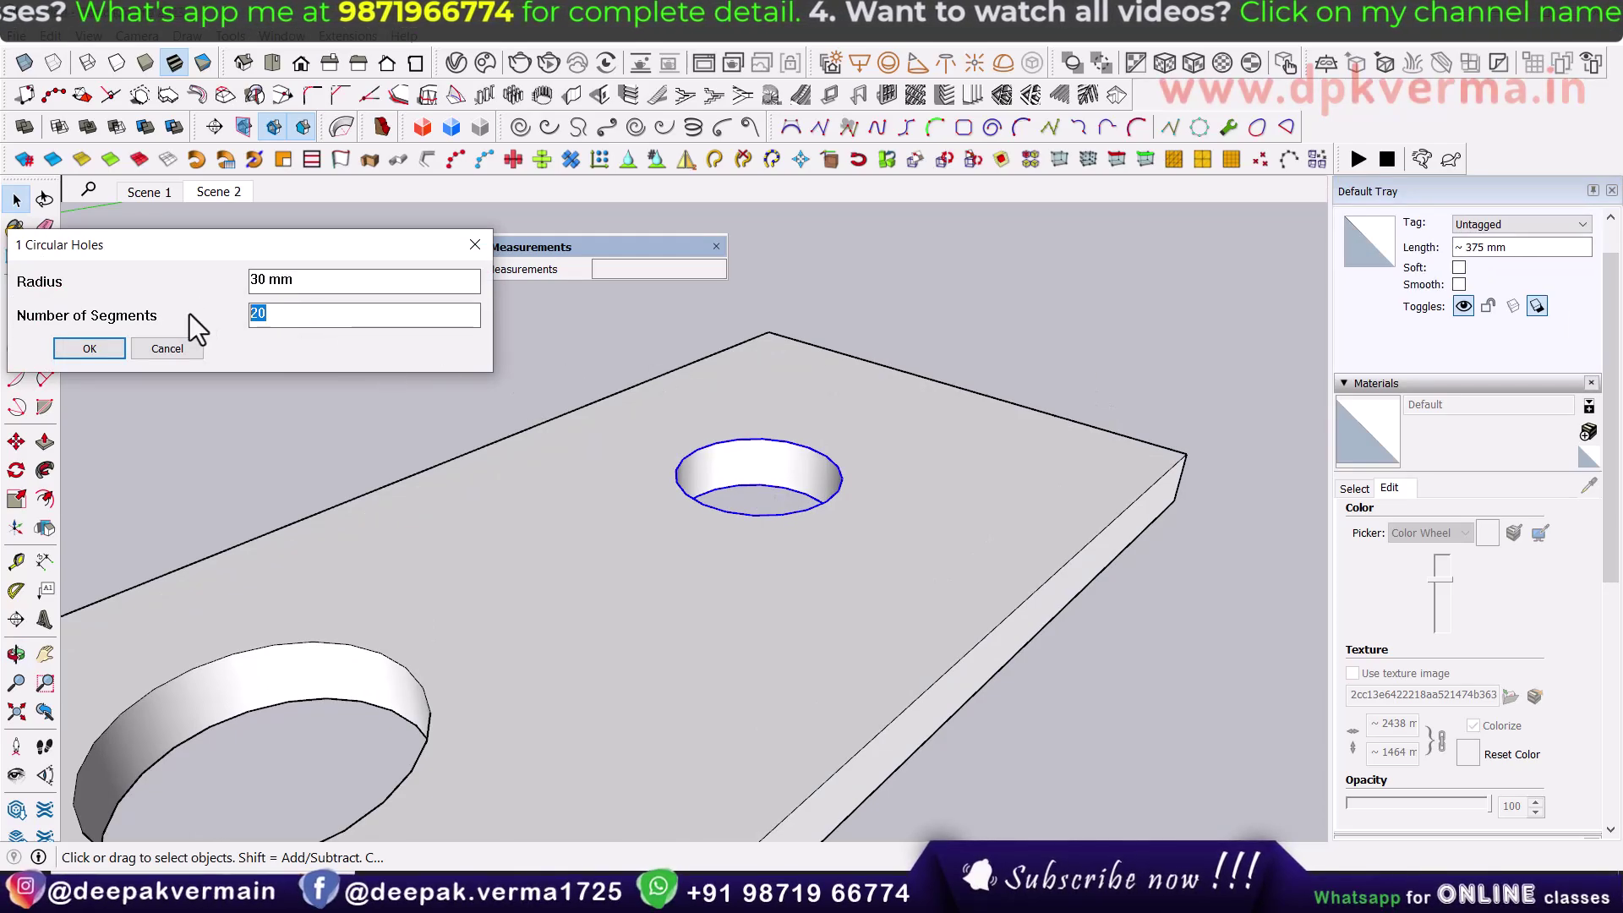
text(10)
click(90, 349)
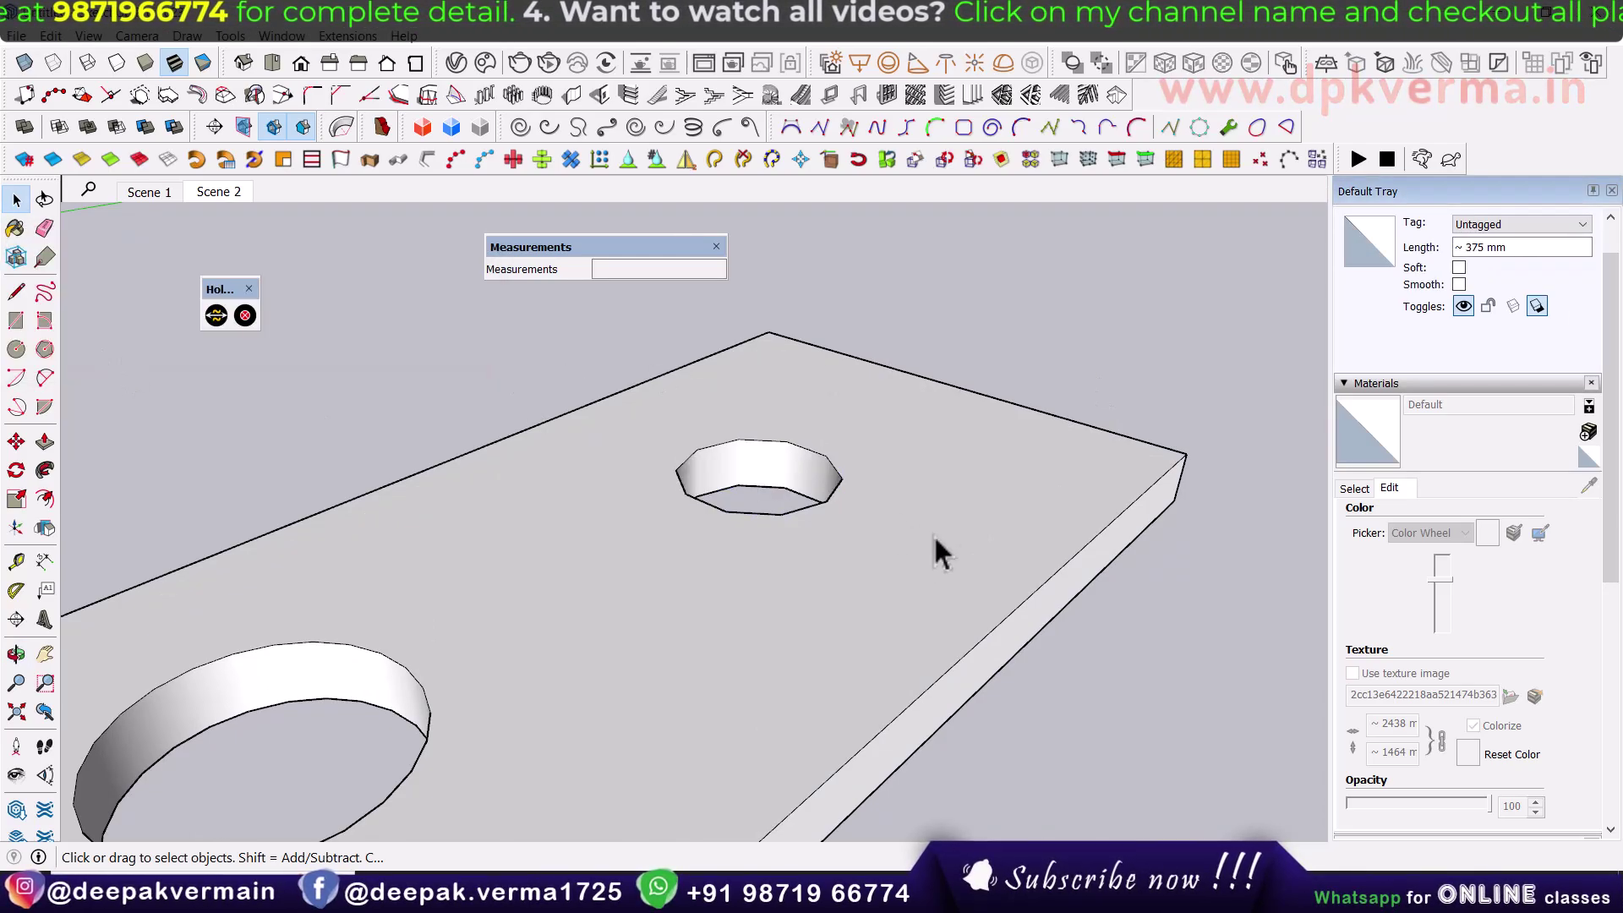
Step: Give the hole's top and bottom edges a 40 mm radius in Entity Info
click(829, 472)
text(40)
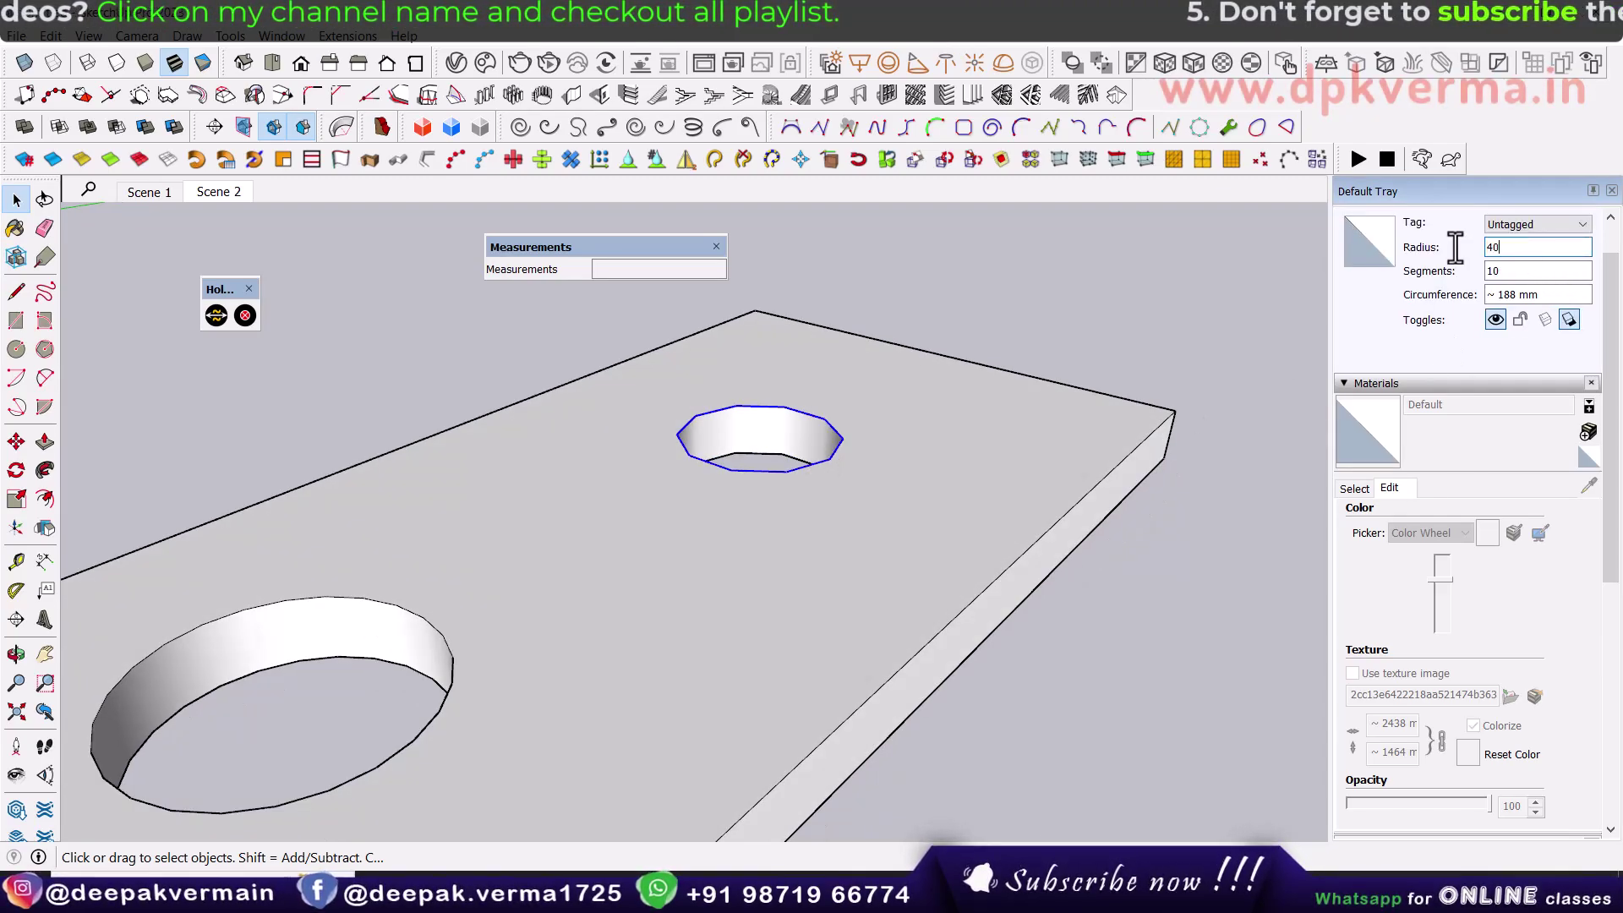
key(Return)
scroll(808, 419, up, 2)
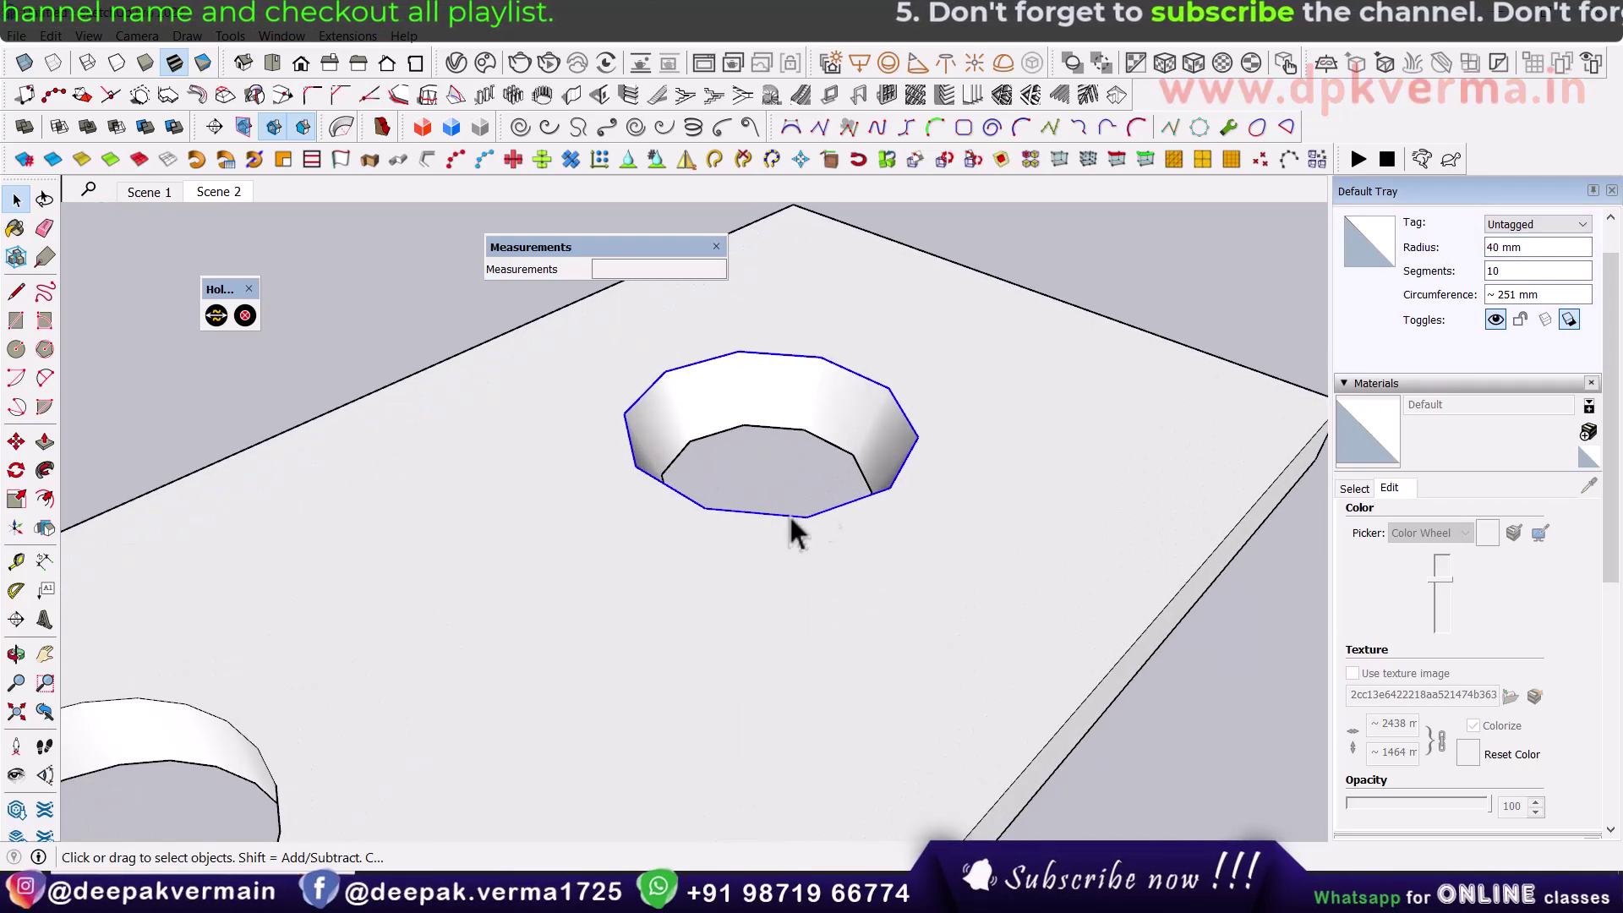
click(837, 465)
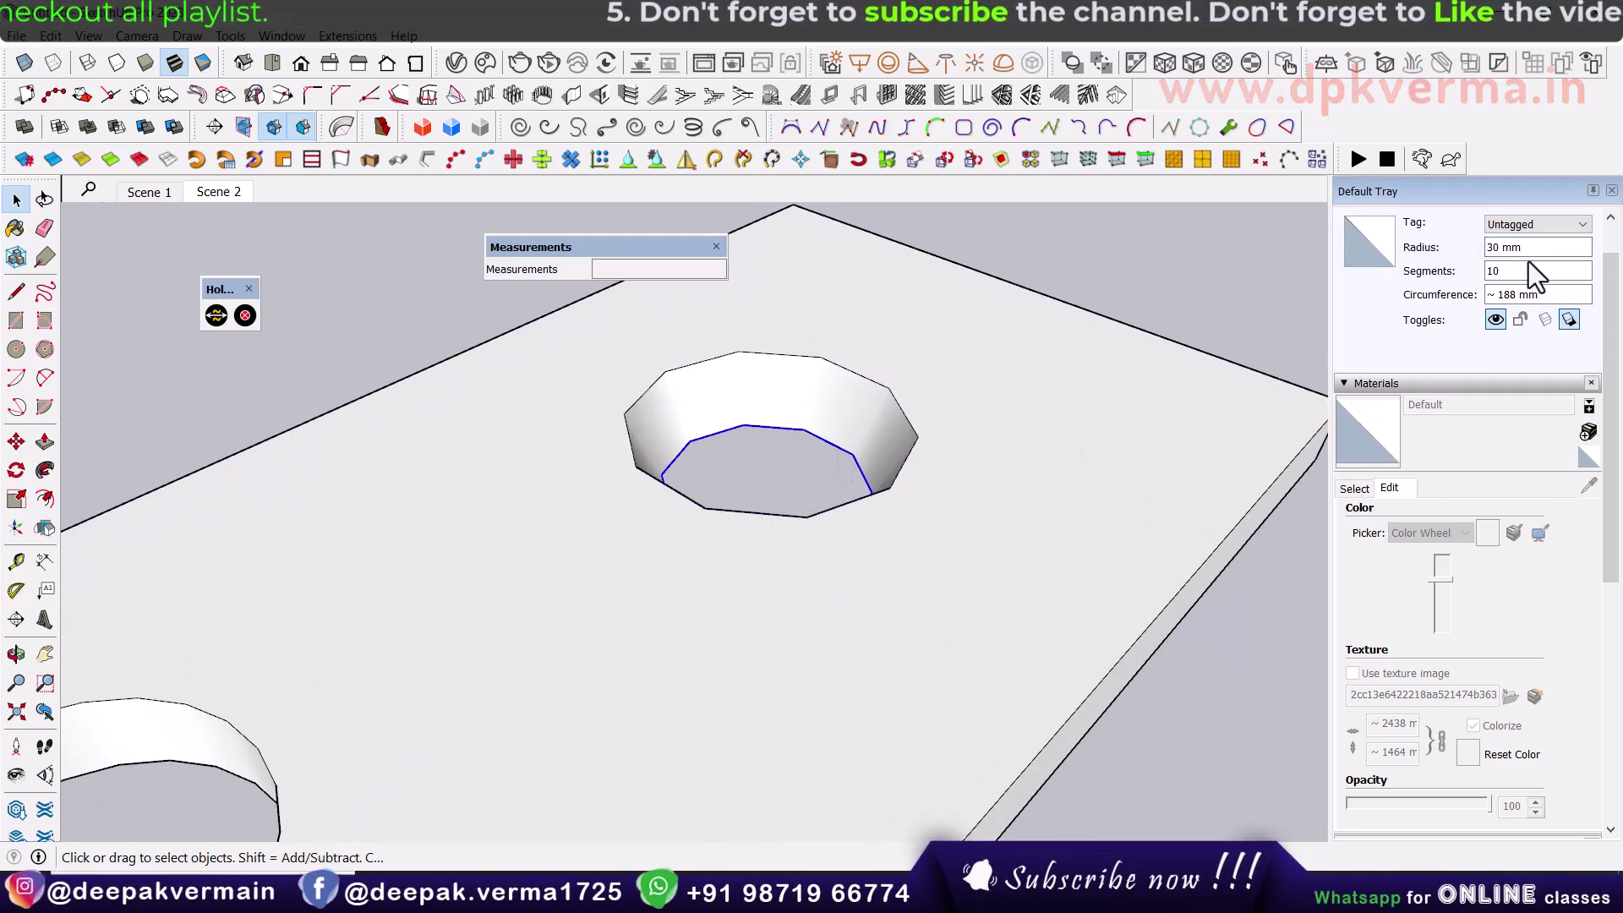
text(0)
key(Return)
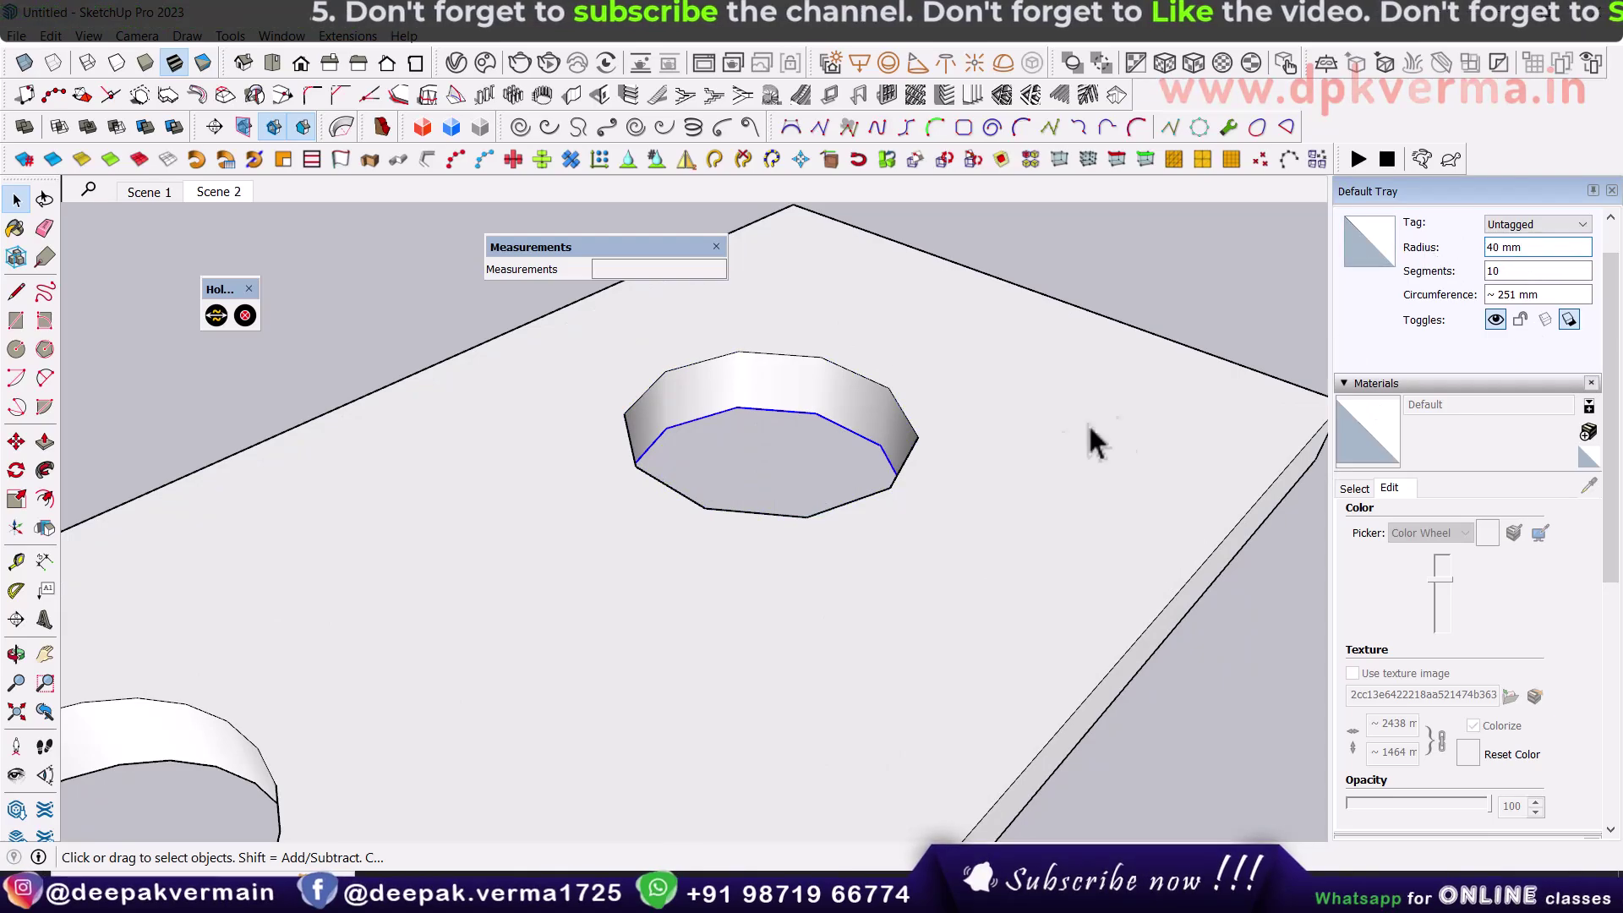
Step: Select the hole's top rim and bring up its HoleEditor radius and segment settings
mouse_move(1087, 442)
middle_down()
mouse_move(917, 444)
mouse_move(891, 397)
middle_up()
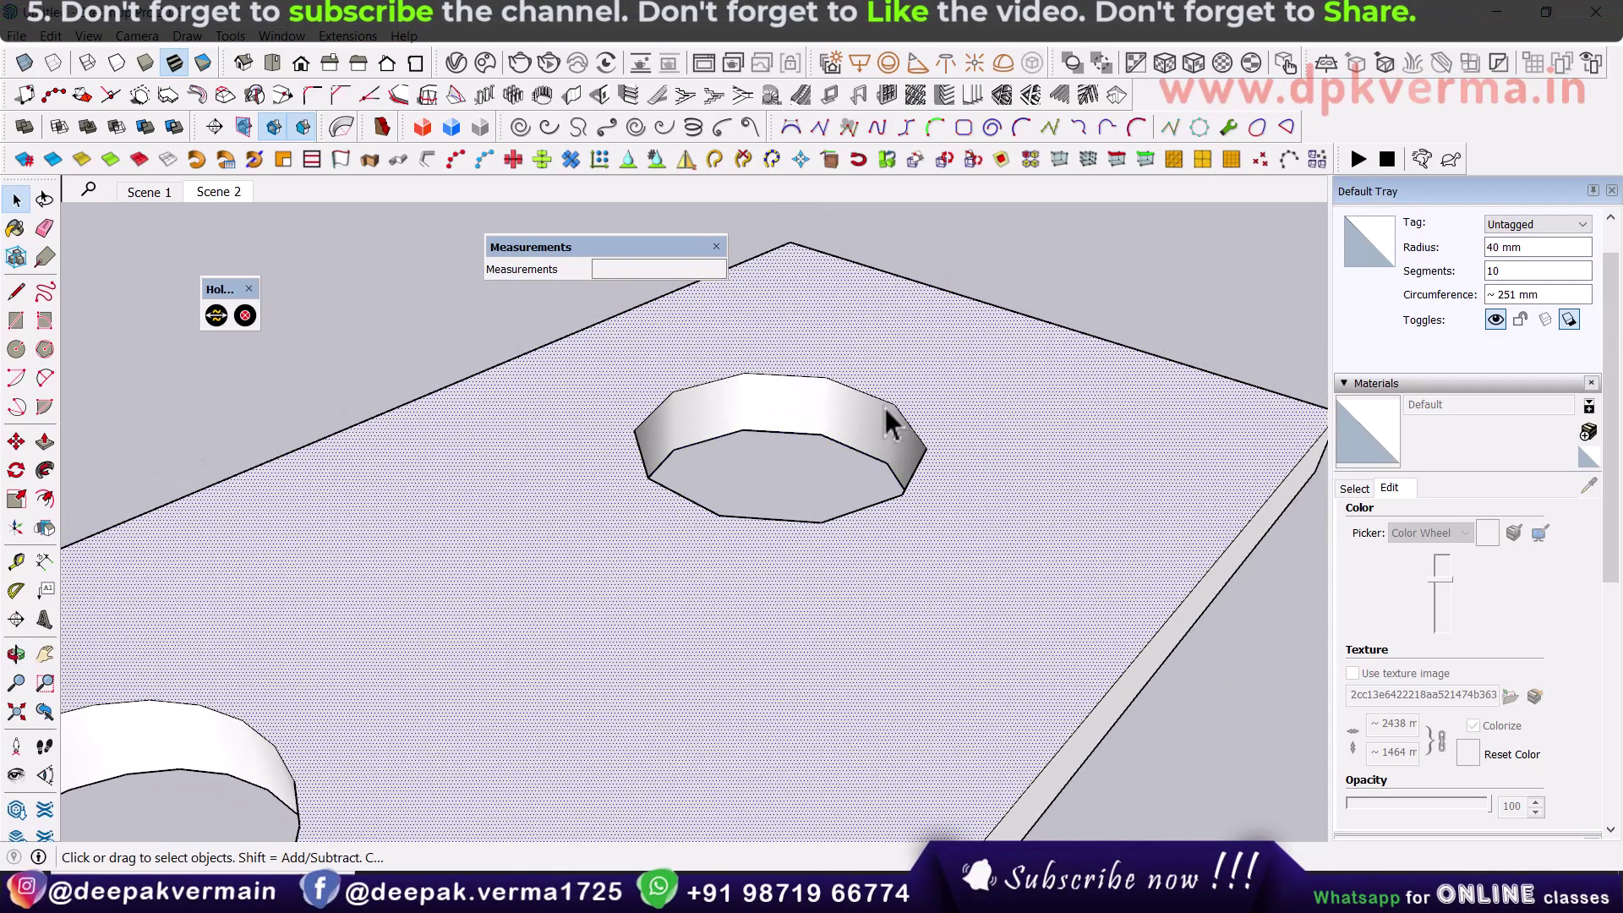
click(883, 404)
click(217, 316)
text(30)
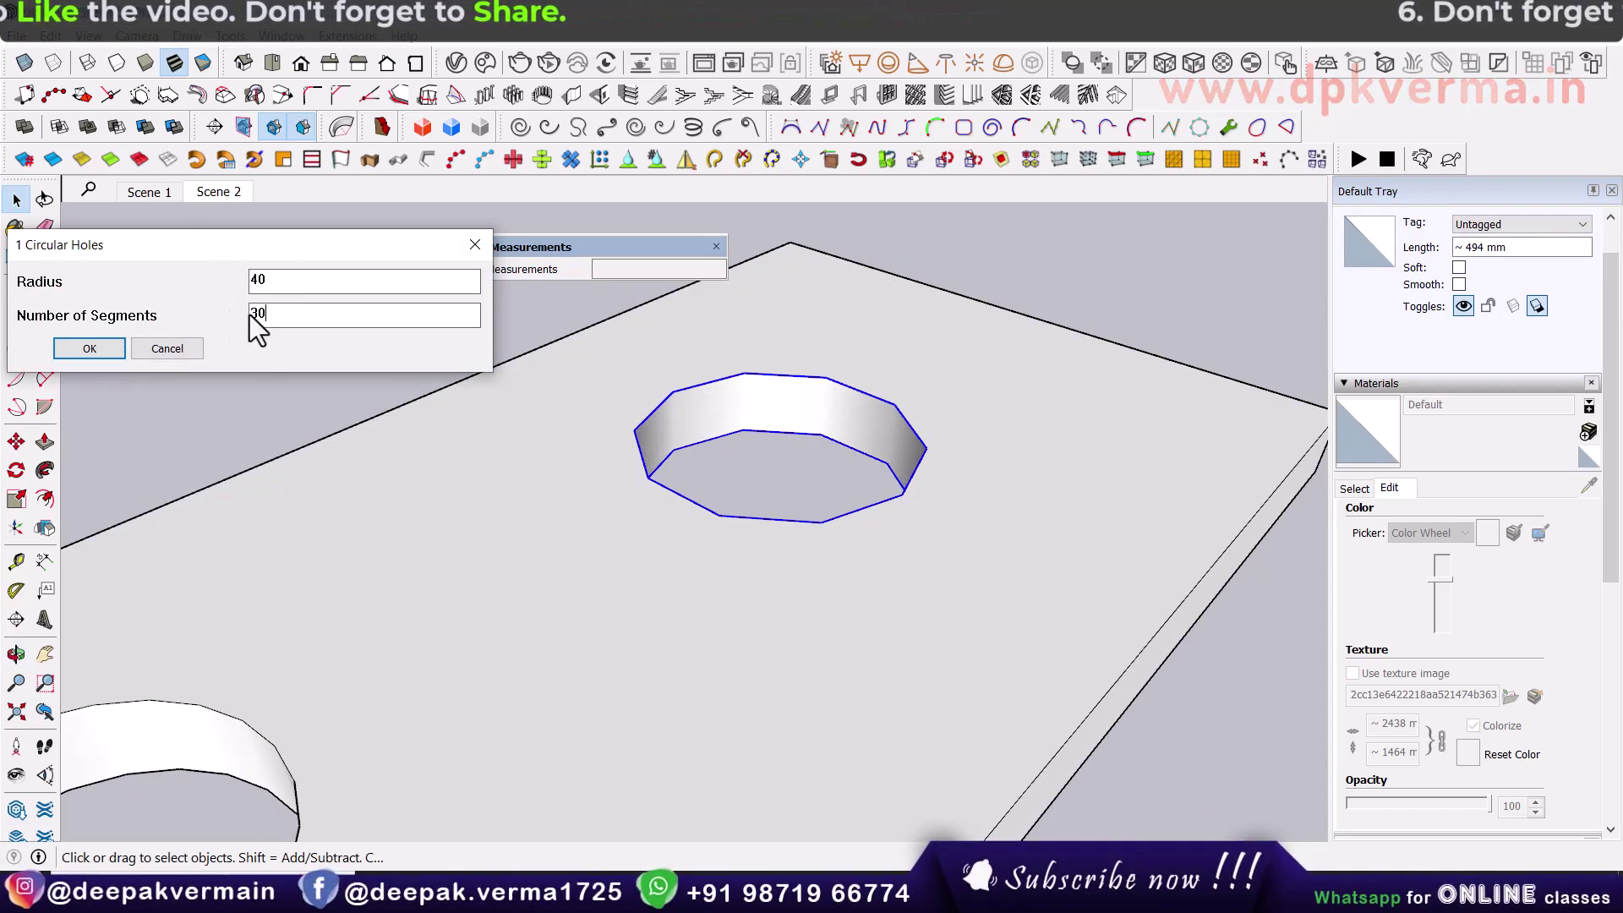
Step: Apply the 30-segment settings so the upper hole becomes round again
click(89, 348)
scroll(674, 508, down, 3)
scroll(706, 518, down, 2)
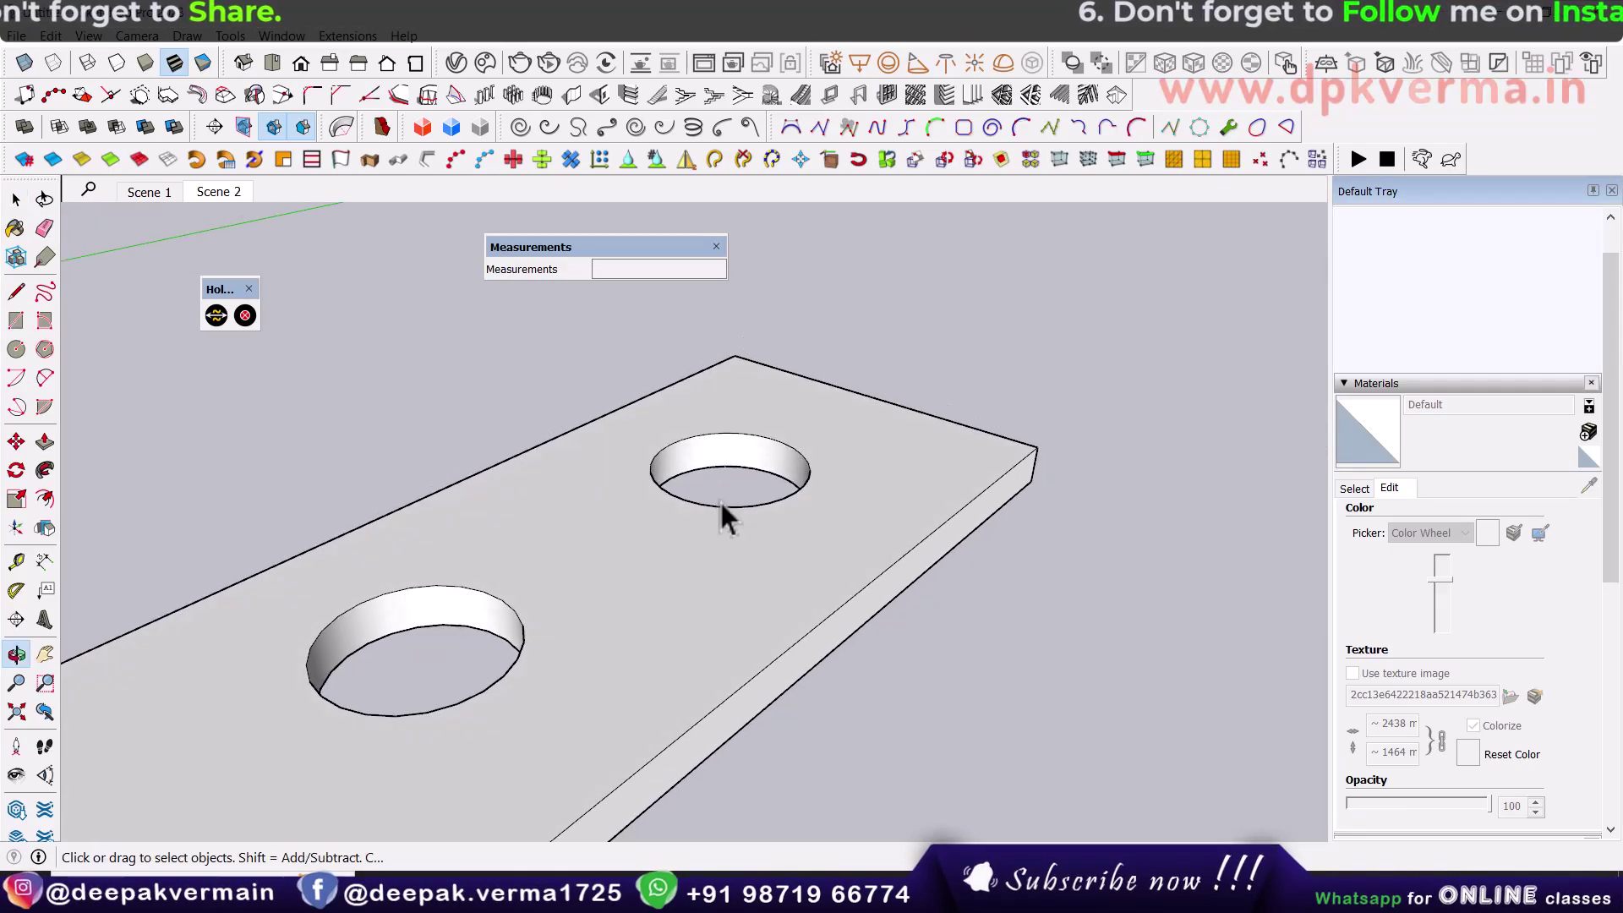
Step: Select the upper hole's inner face and delete the hole with HoleEditor
middle_drag(722, 505, 801, 488)
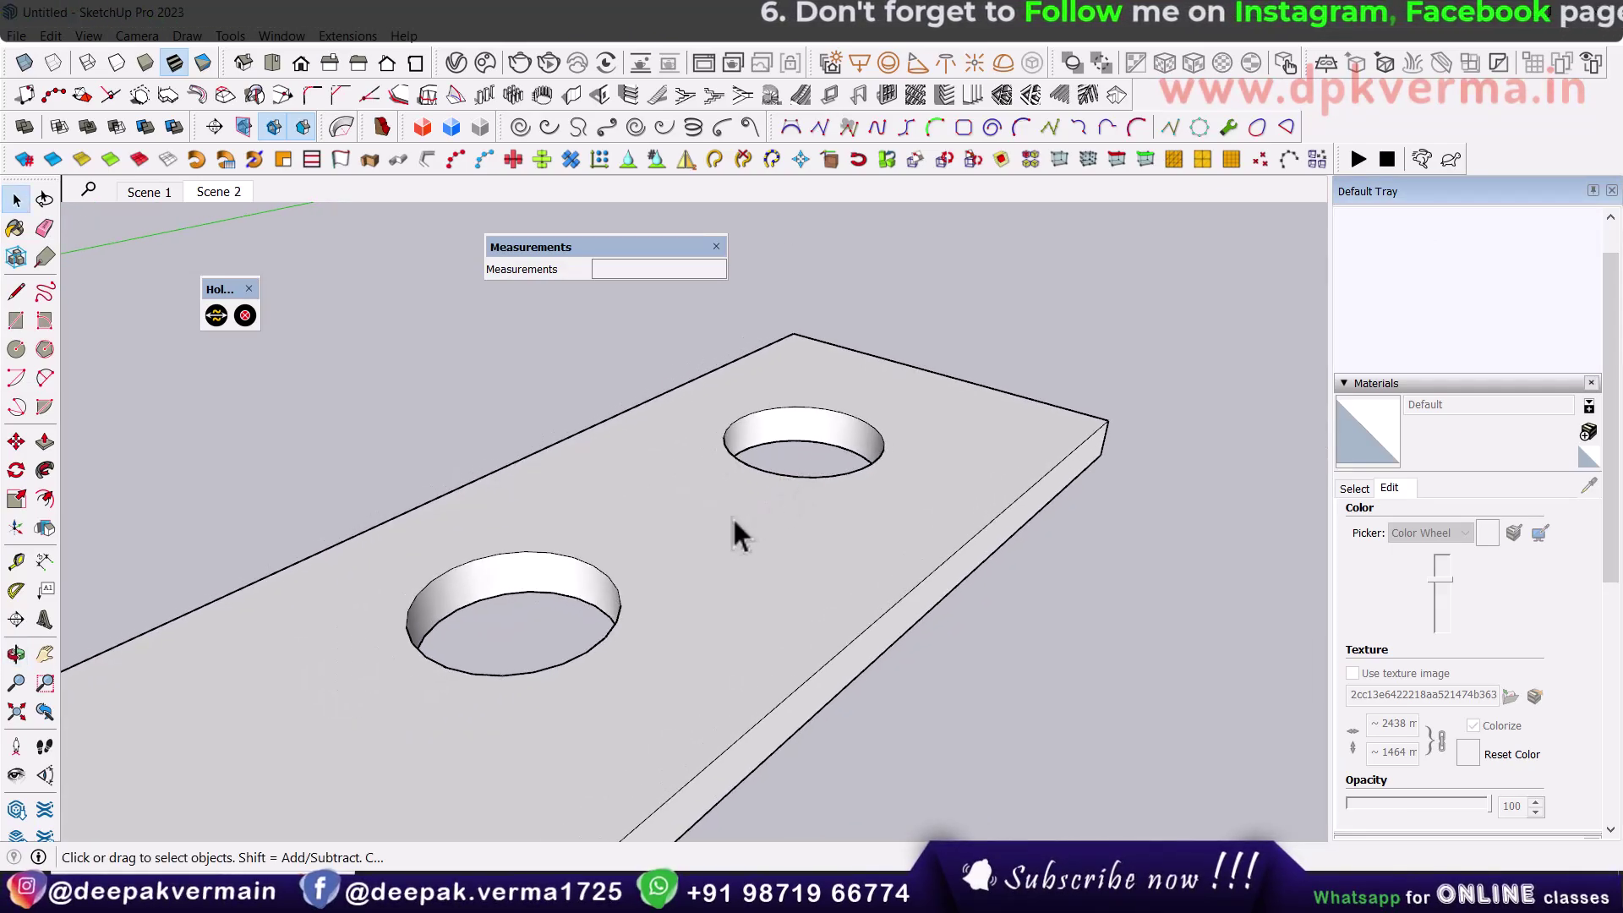
mouse_move(704, 520)
middle_down()
mouse_move(781, 521)
mouse_move(800, 490)
middle_up()
scroll(820, 474, up, 3)
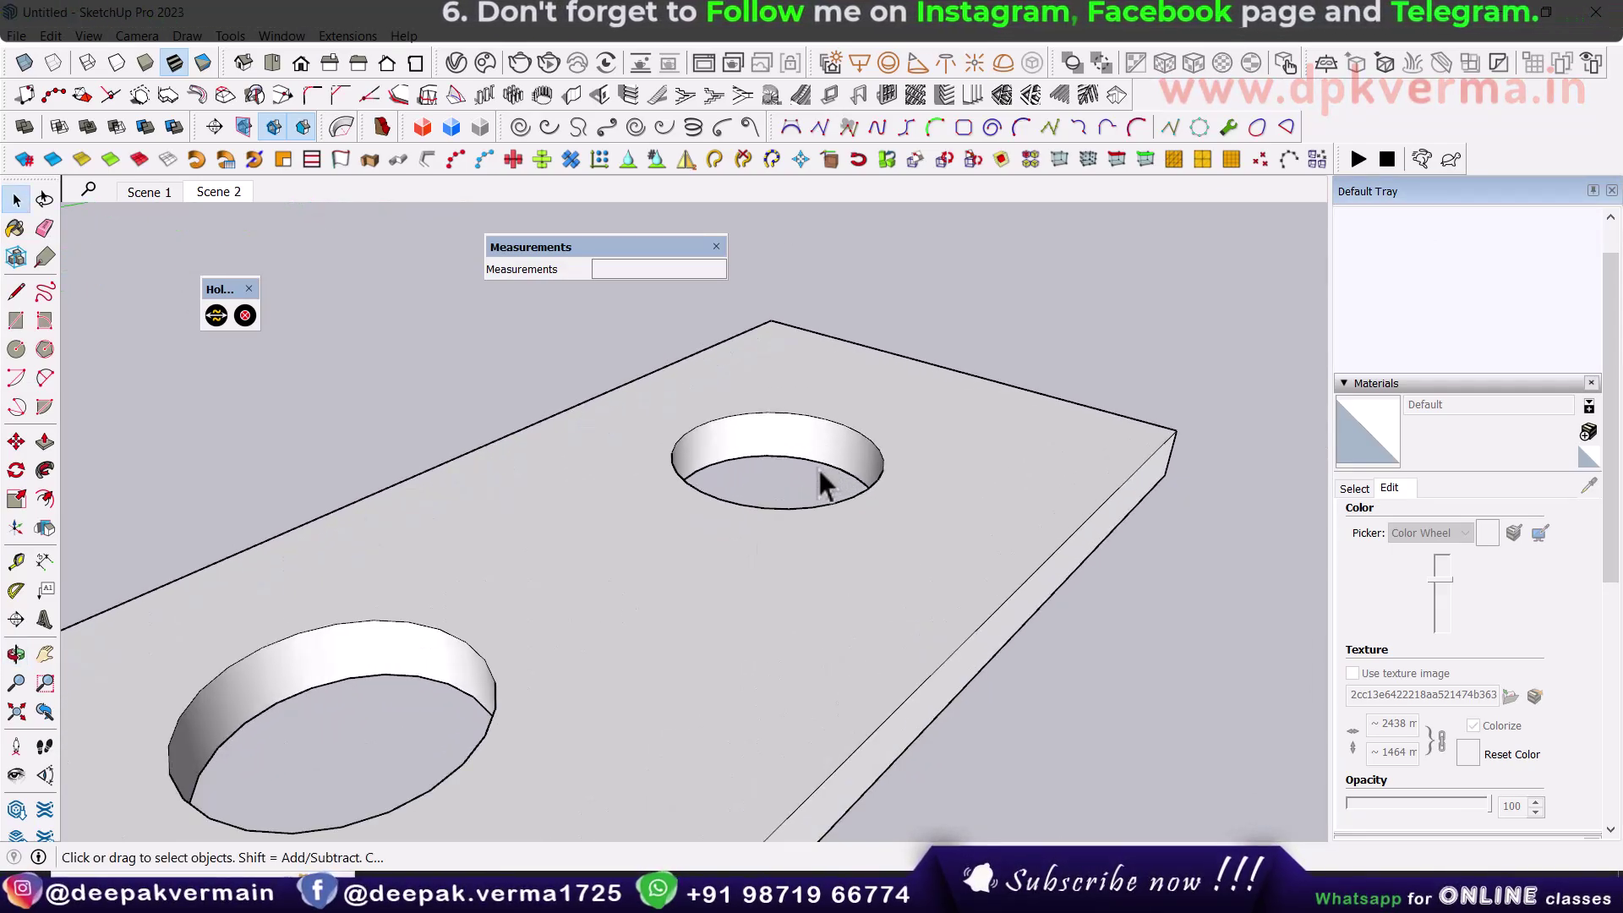
click(819, 456)
scroll(822, 462, up, 1)
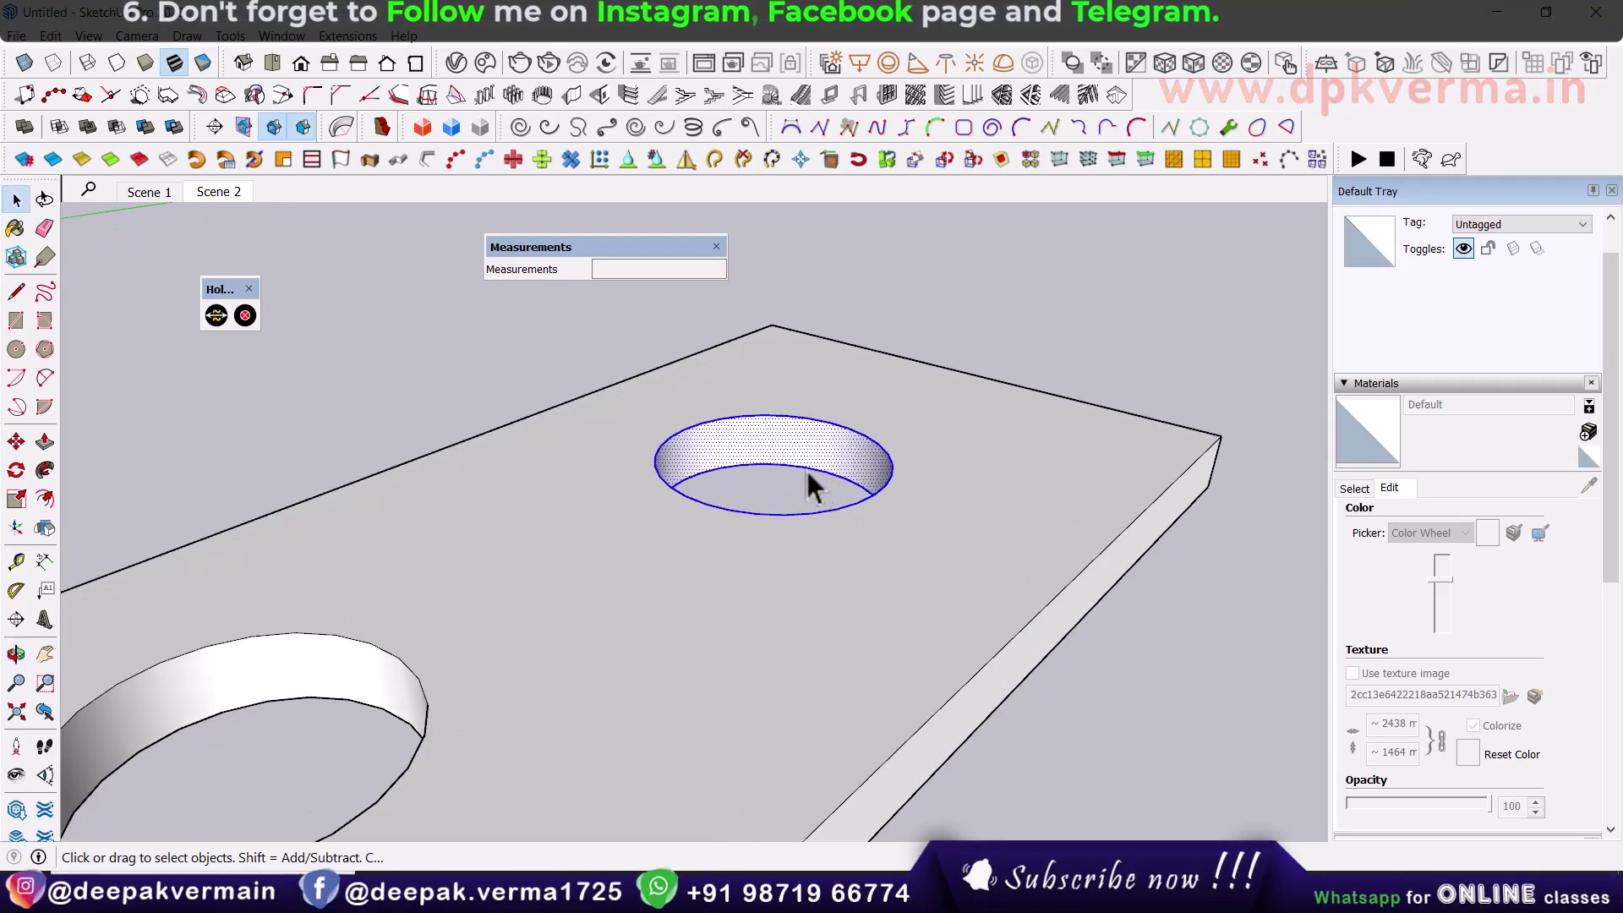
click(244, 315)
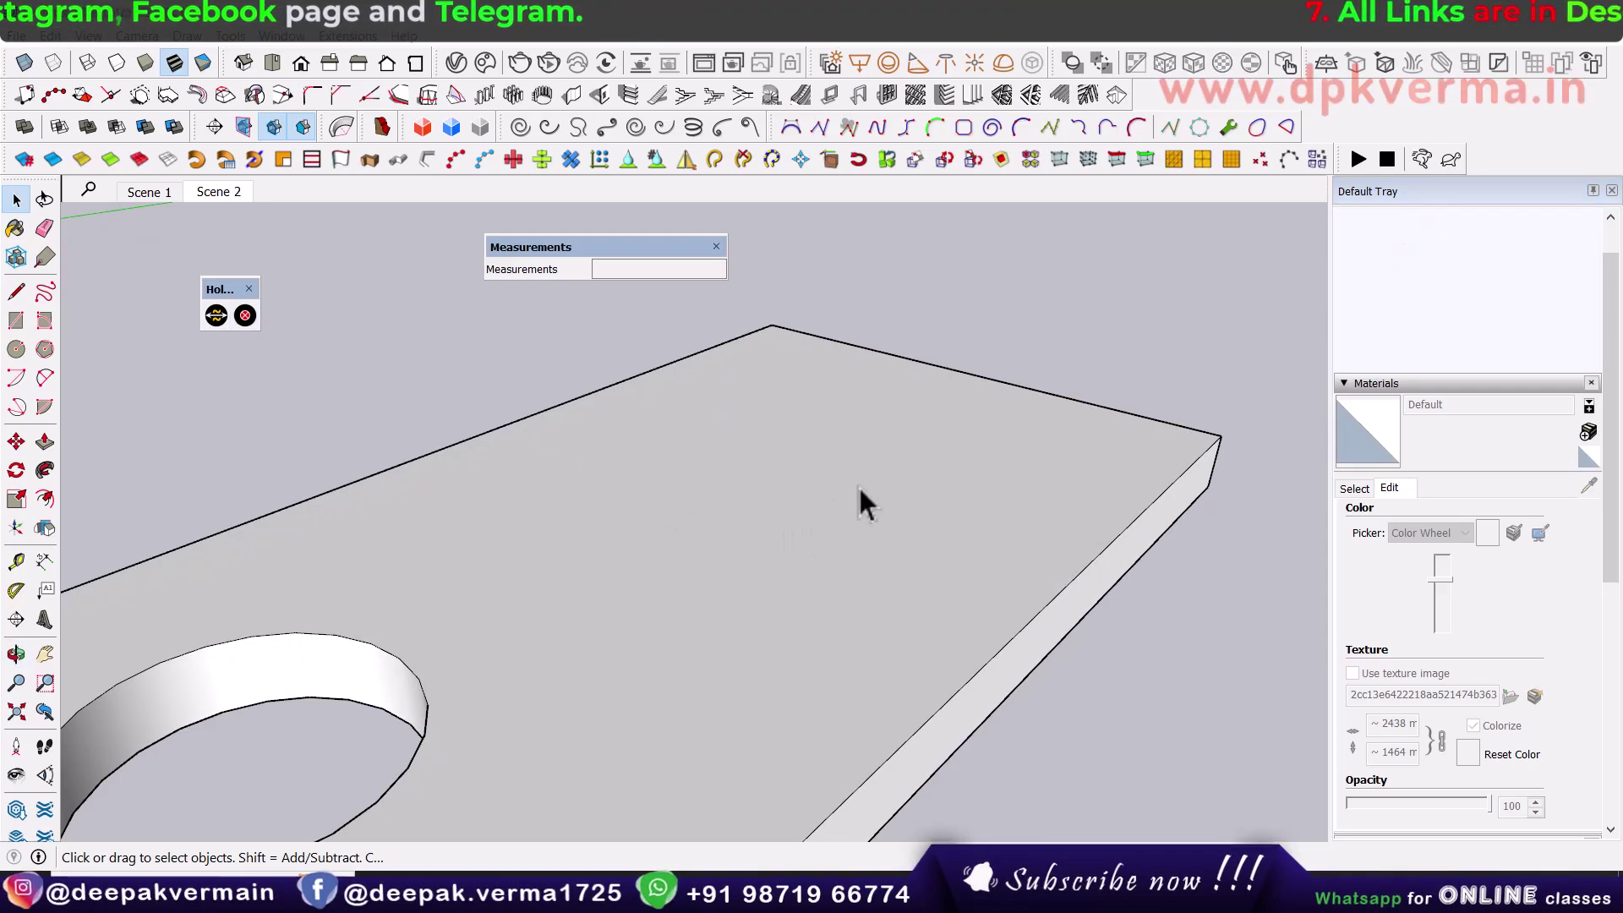
scroll(859, 490, down, 3)
scroll(781, 590, down, 2)
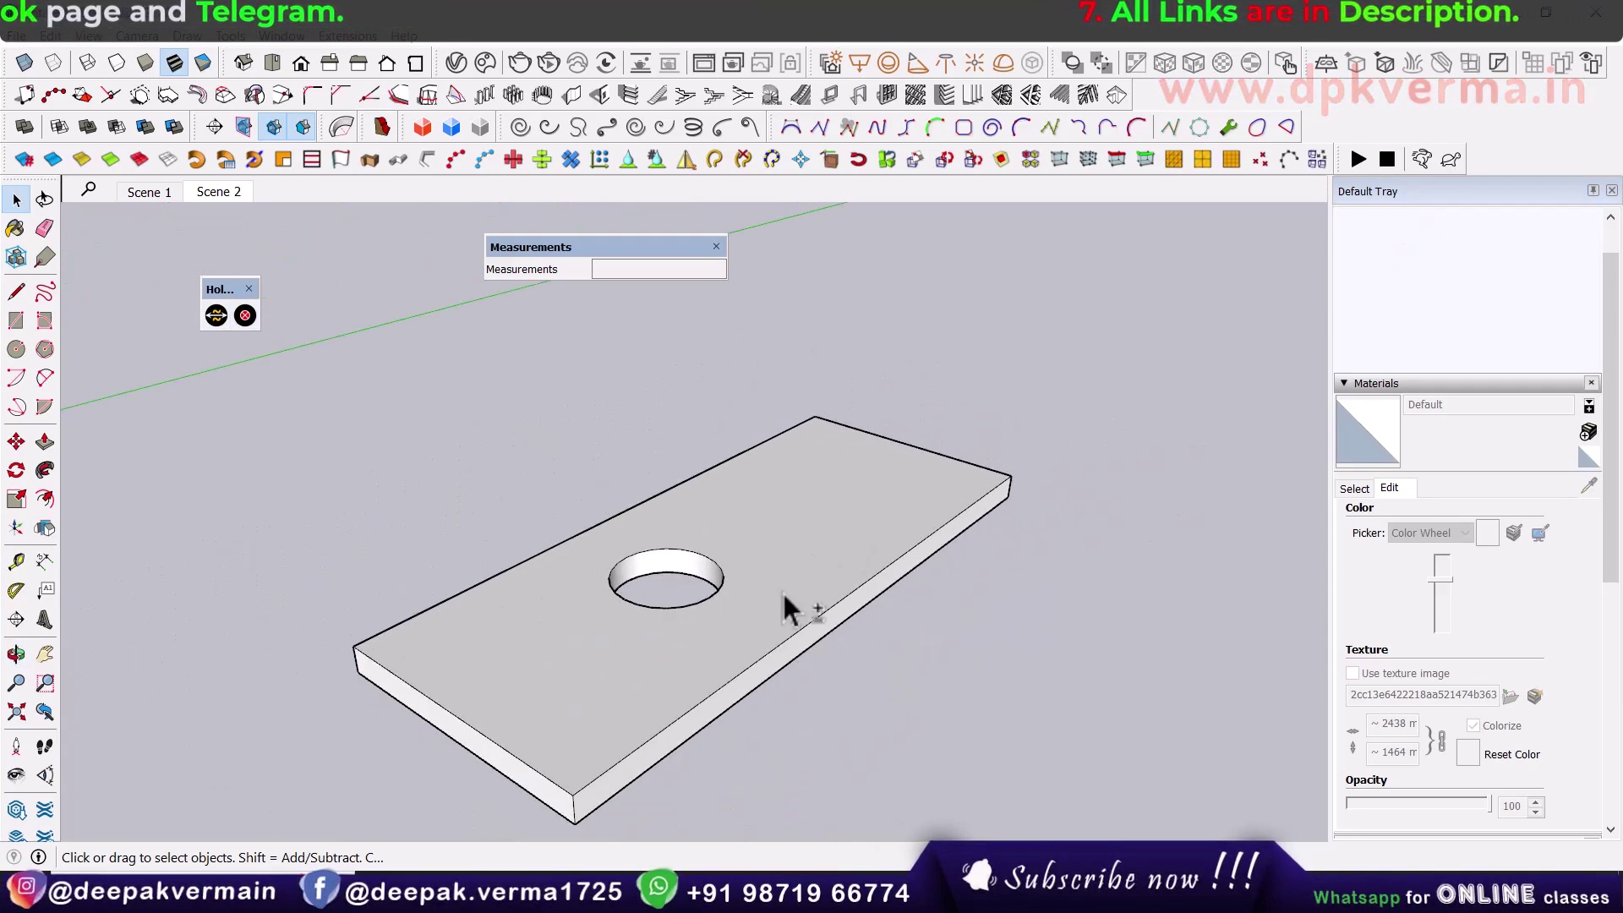
Step: Bring the ten-hole perforated plate into view and leave it selected
triple_click(774, 499)
click(245, 317)
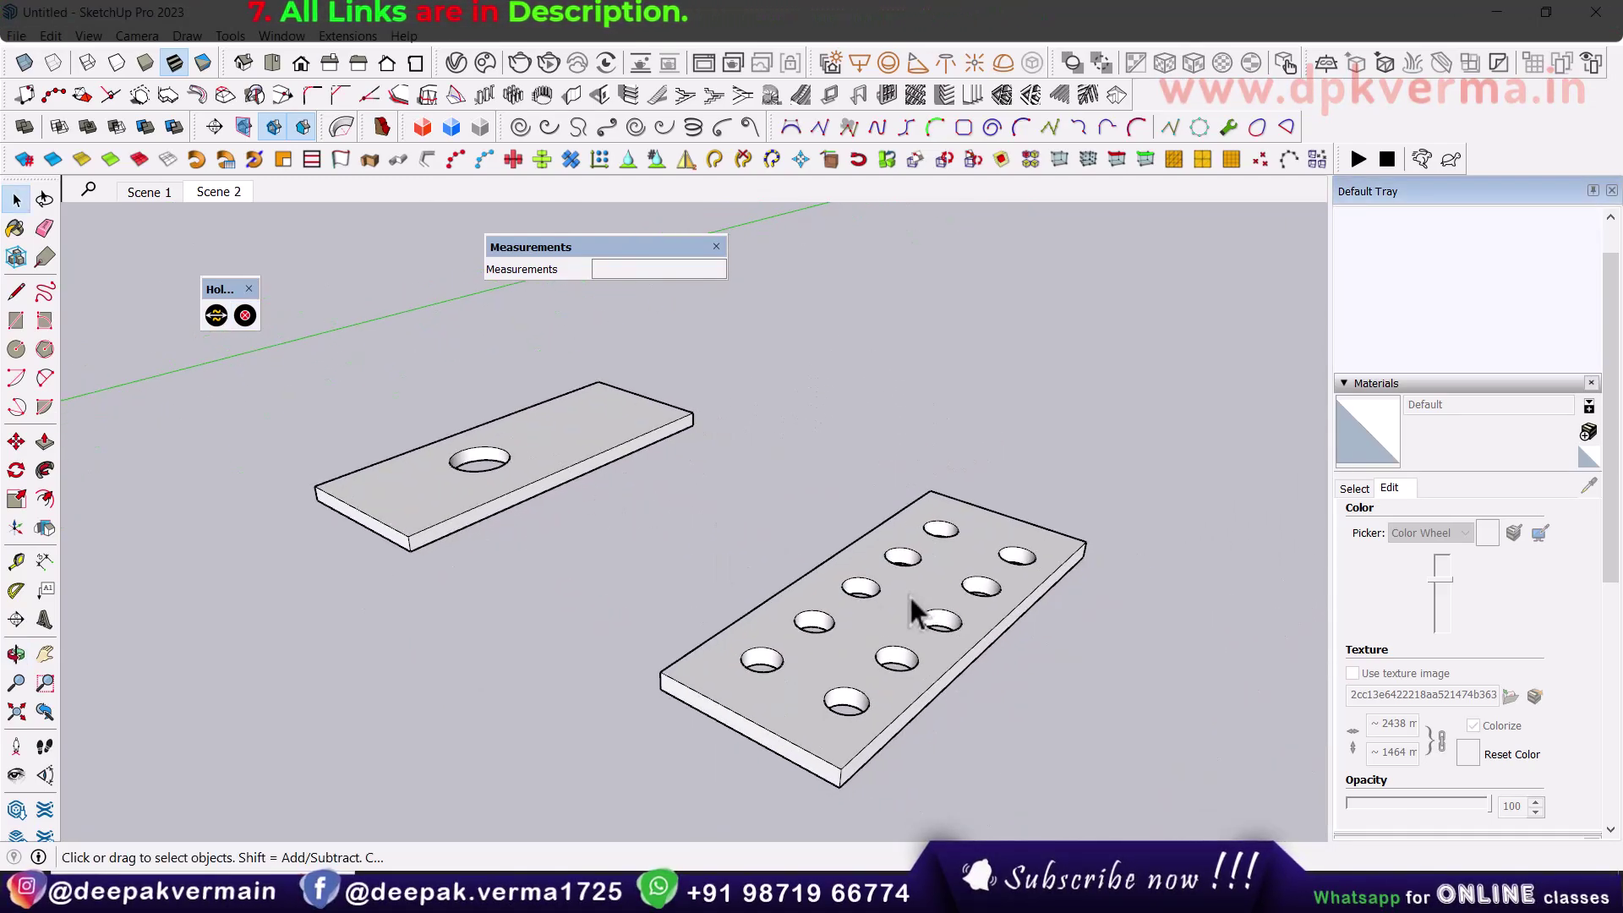
click(905, 662)
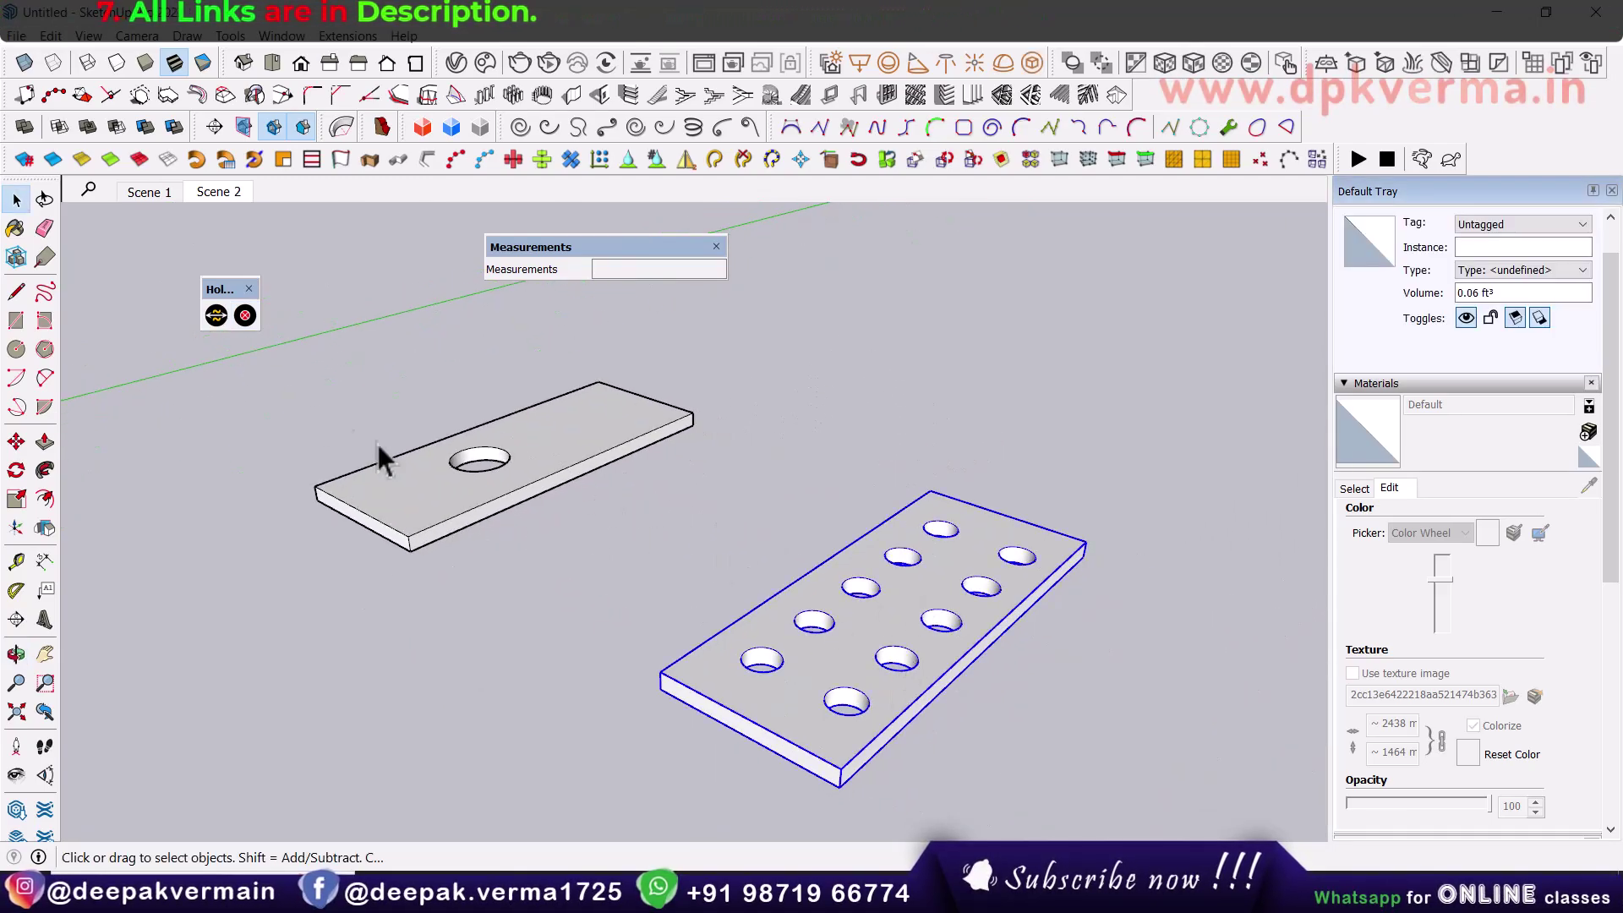
click(247, 321)
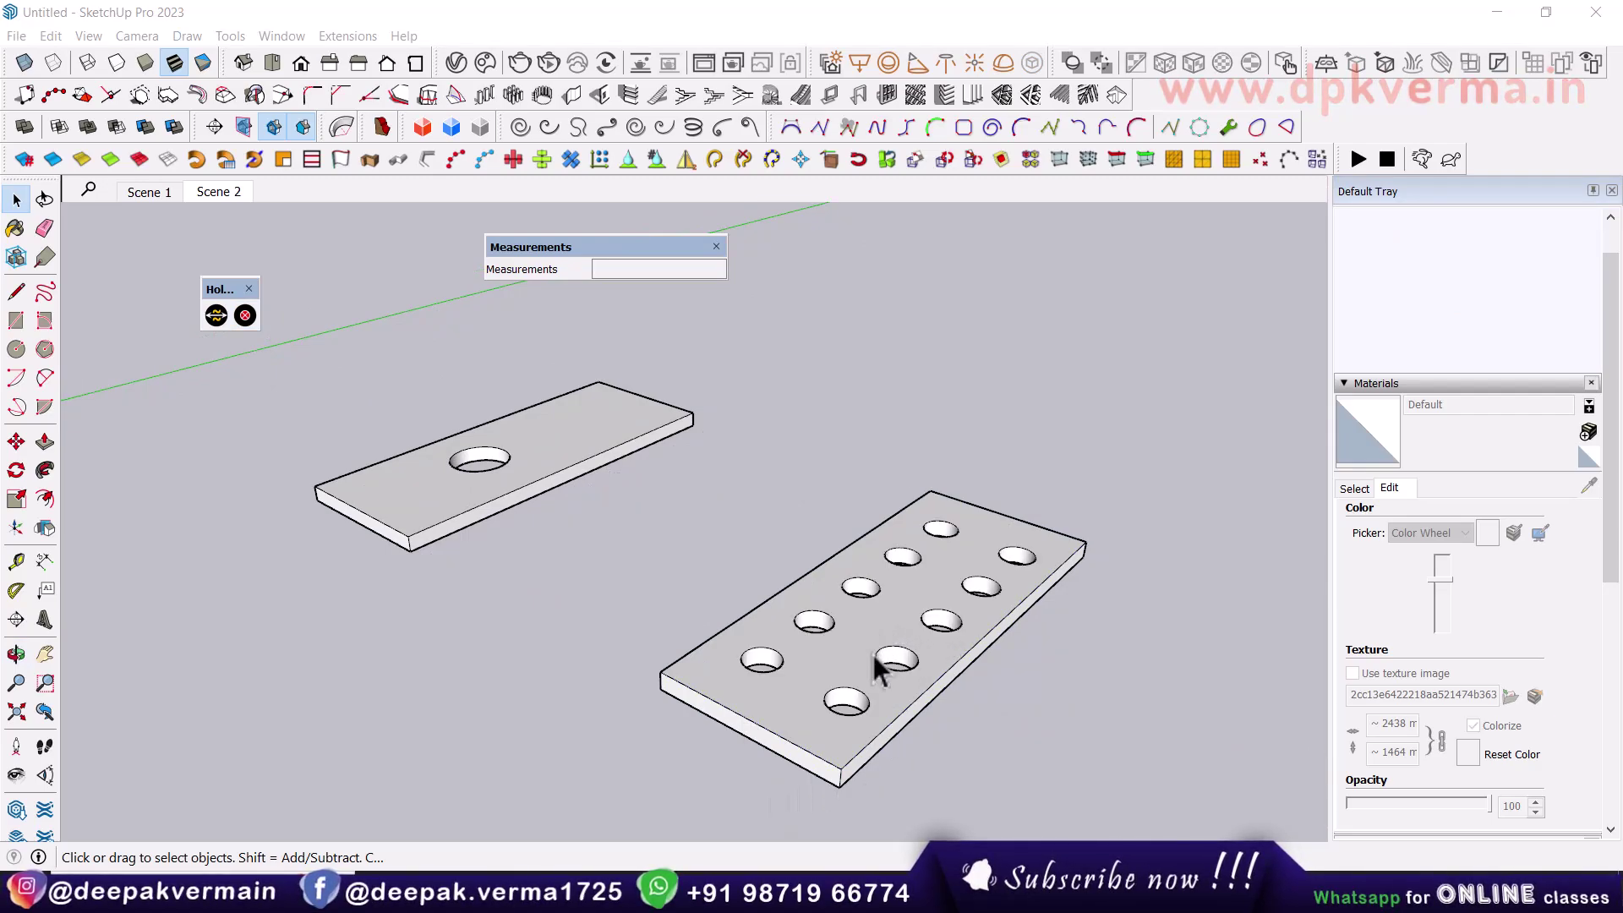
click(744, 596)
scroll(763, 646, up, 3)
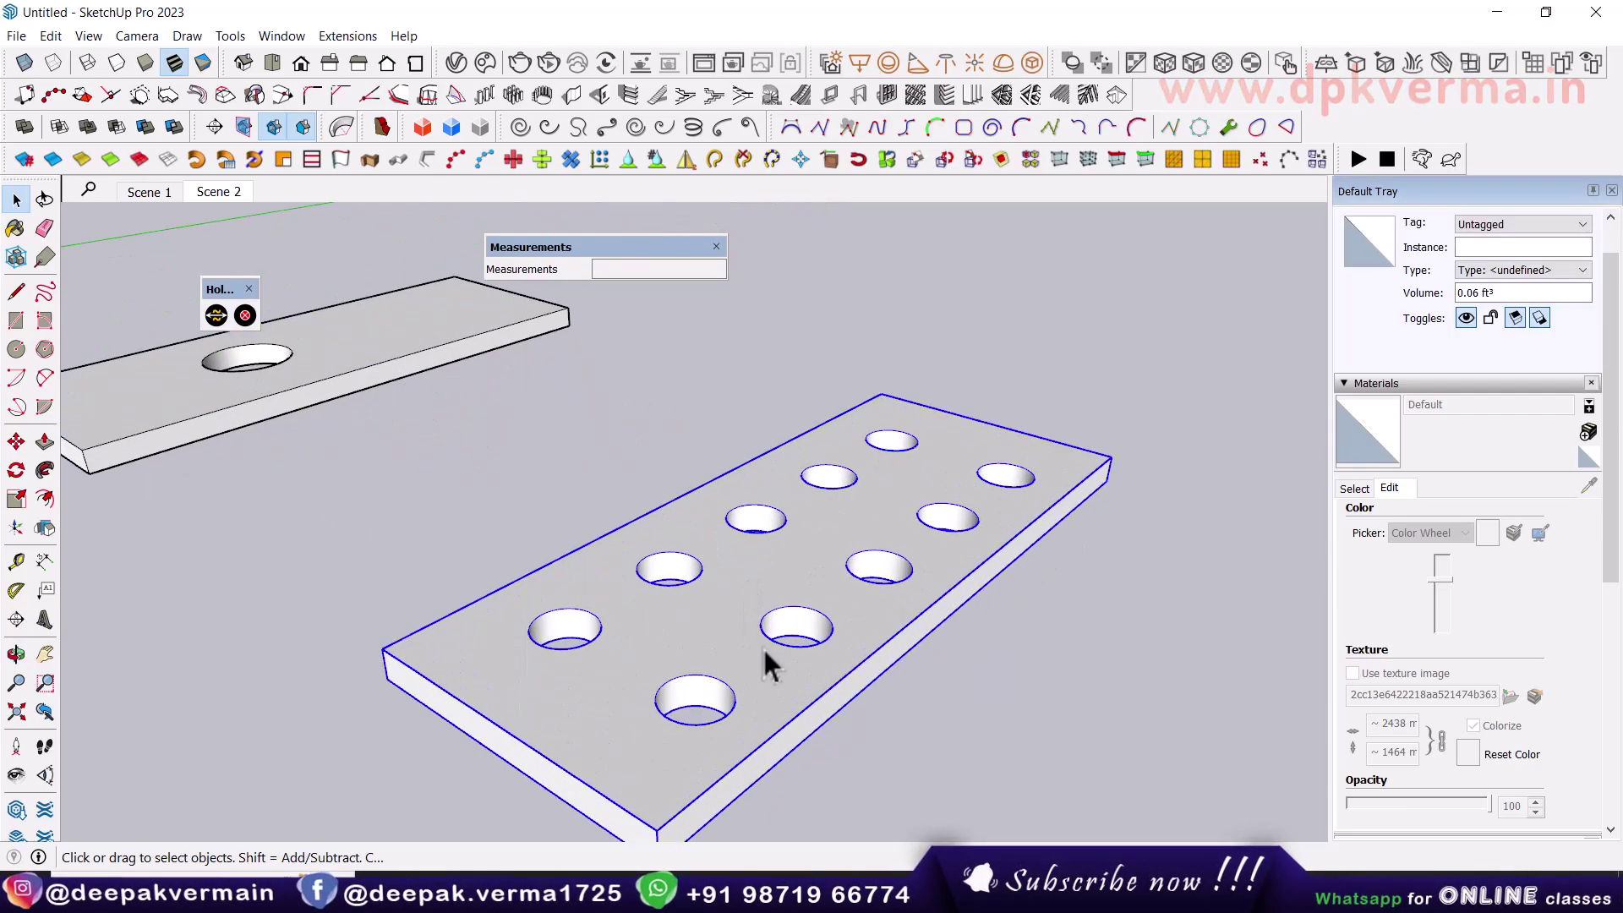
mouse_move(735, 598)
middle_down()
mouse_move(720, 675)
mouse_move(753, 596)
middle_up()
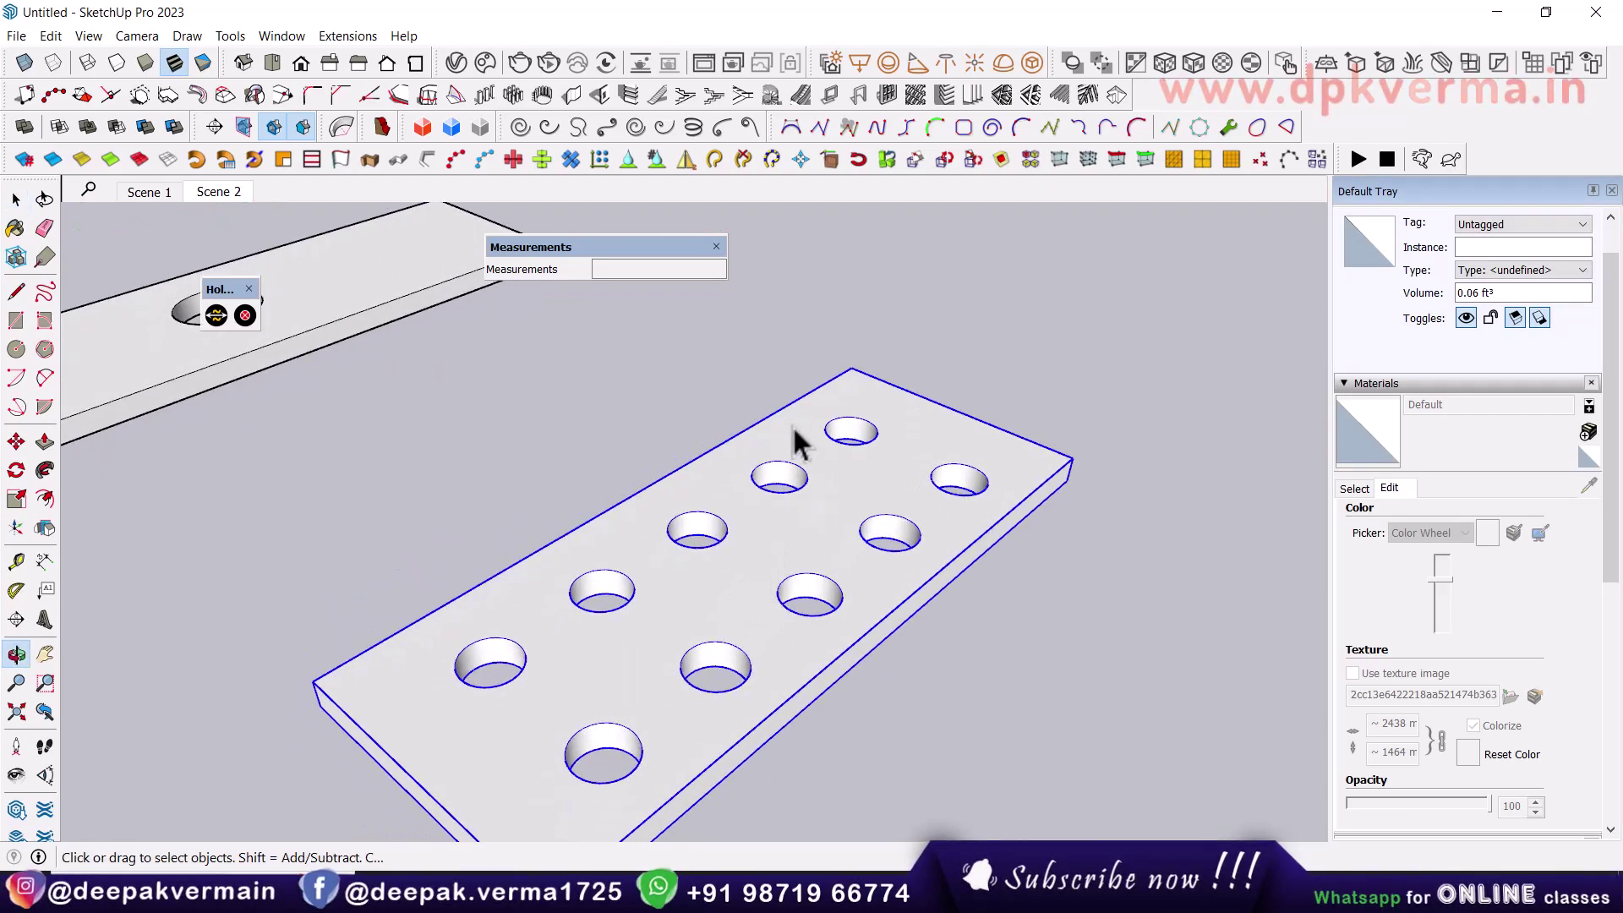
mouse_move(621, 707)
middle_down()
mouse_move(631, 667)
mouse_move(676, 685)
middle_up()
click(862, 707)
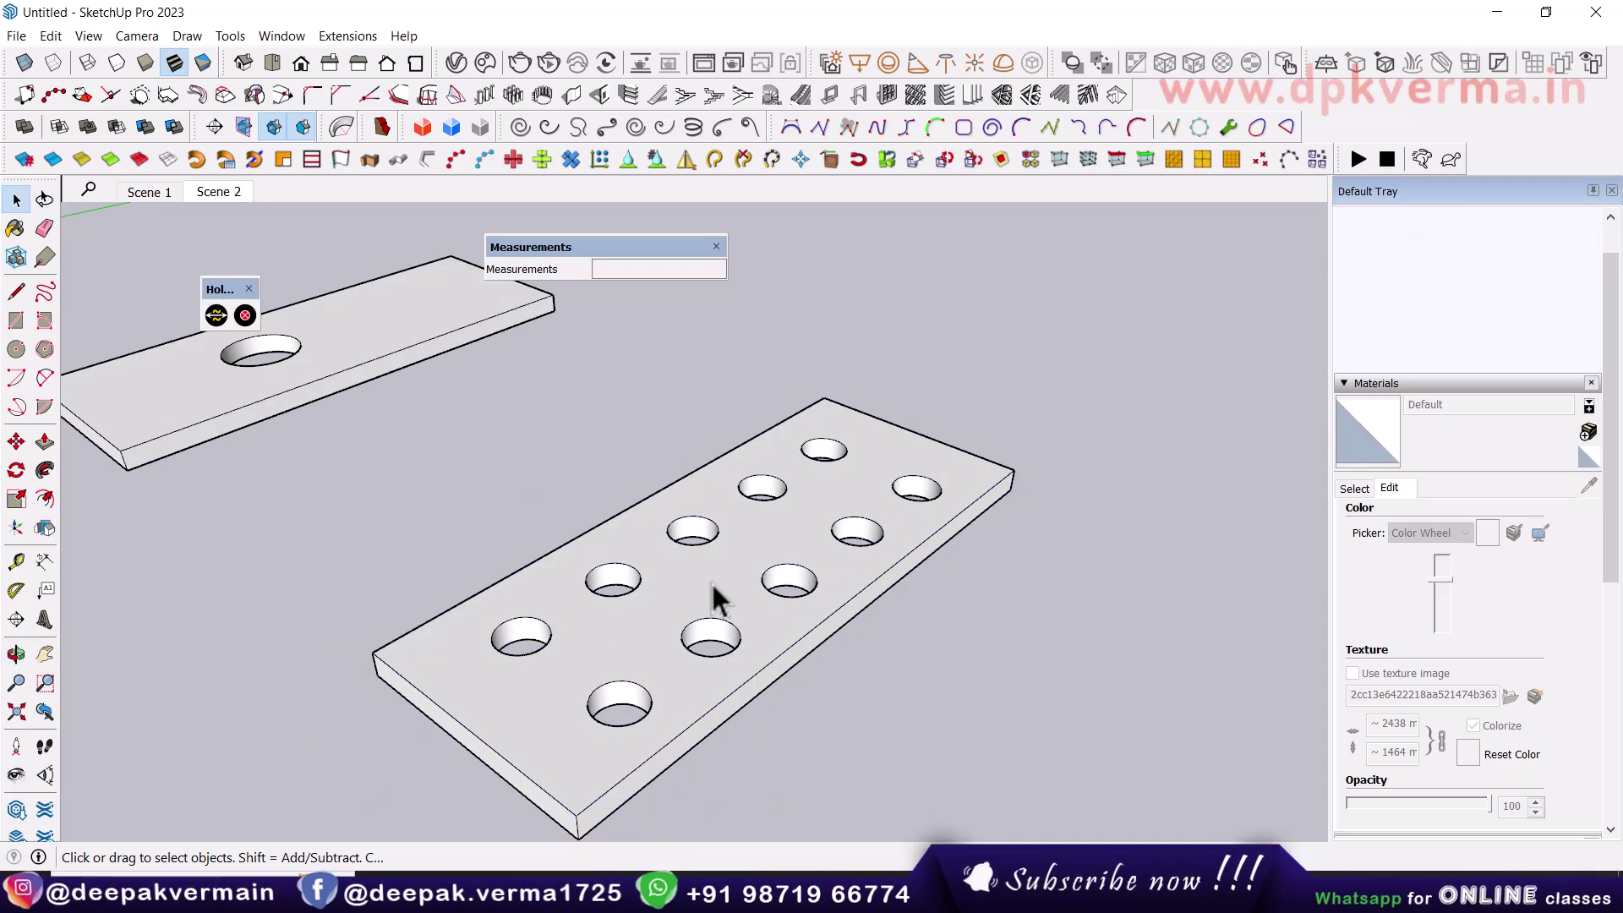
click(715, 599)
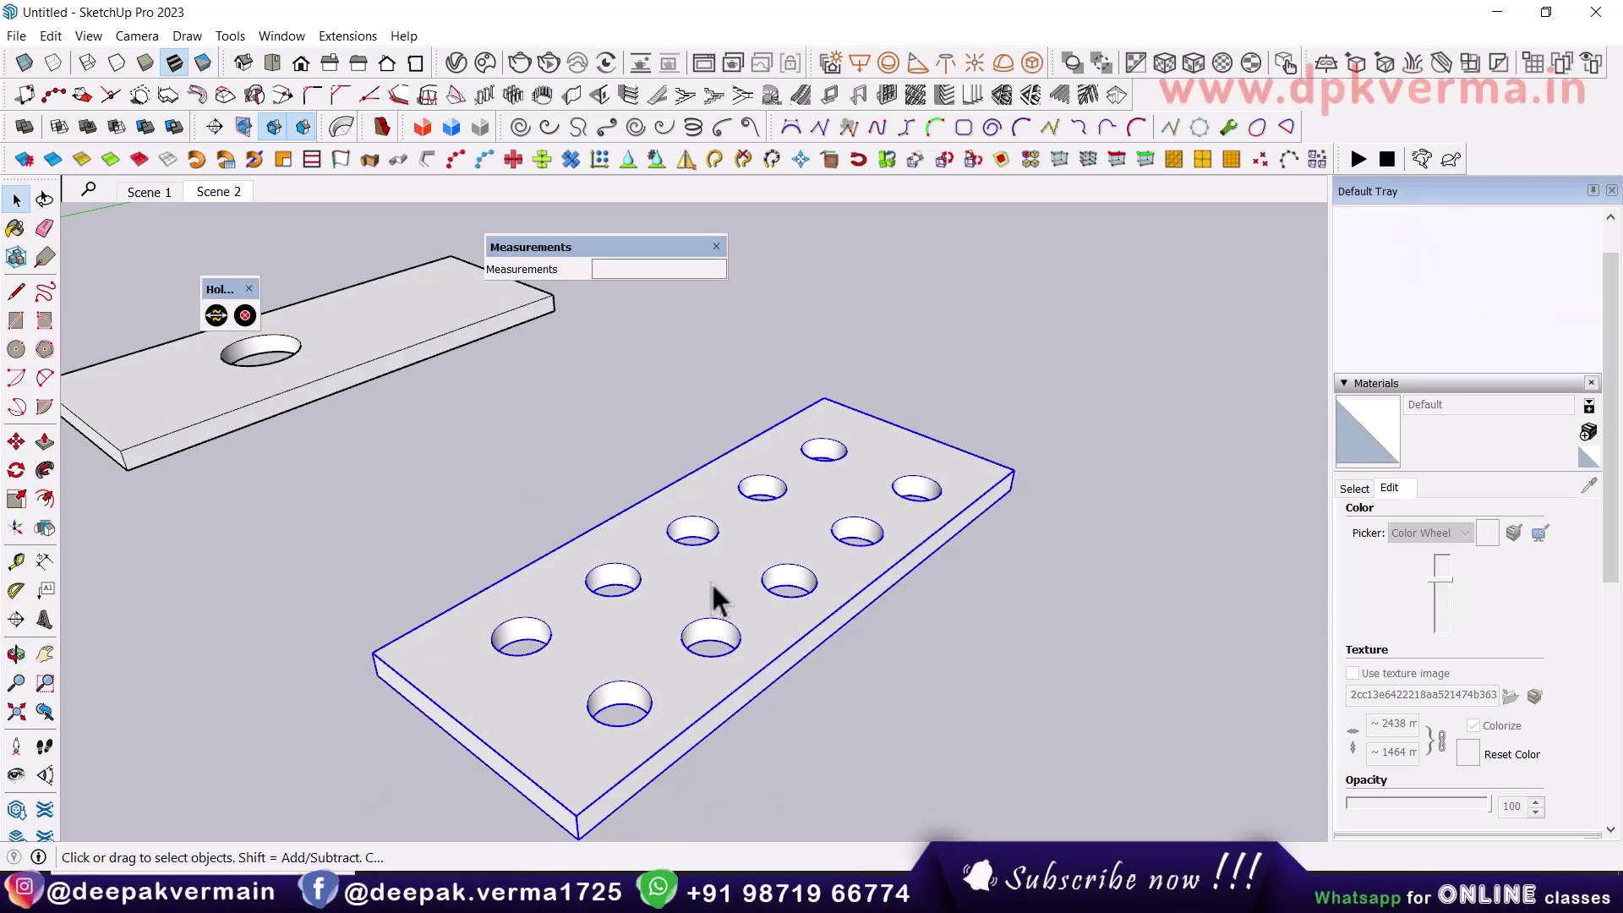
Step: Set all ten holes of the perforated plate to a 10 mm radius in HoleEditor
click(211, 320)
drag(258, 250, 913, 250)
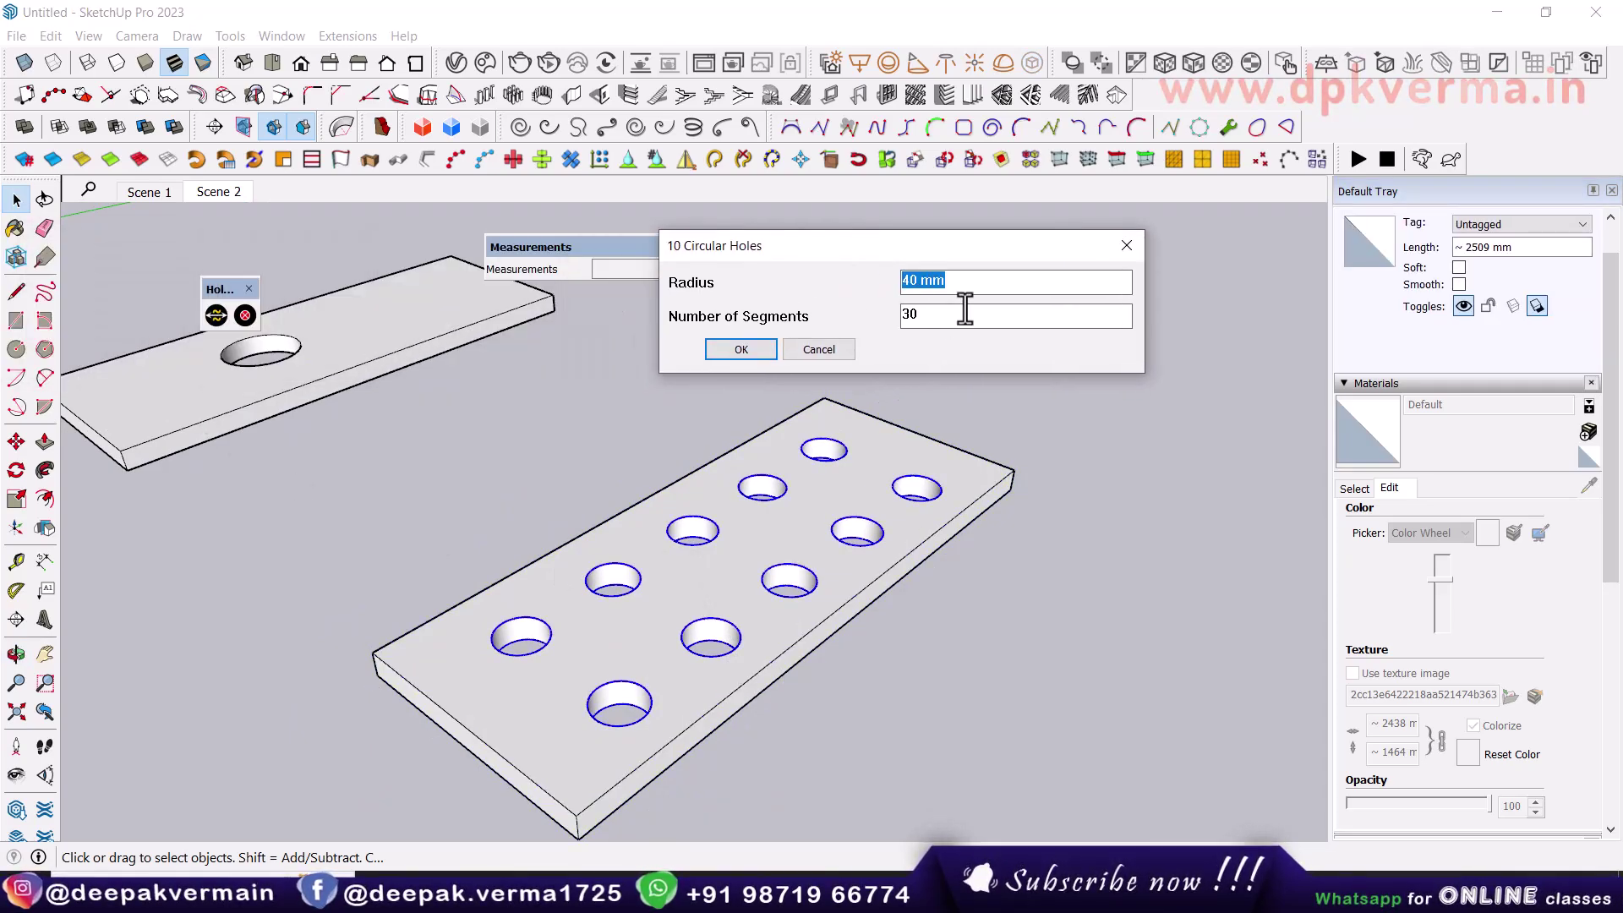
click(955, 284)
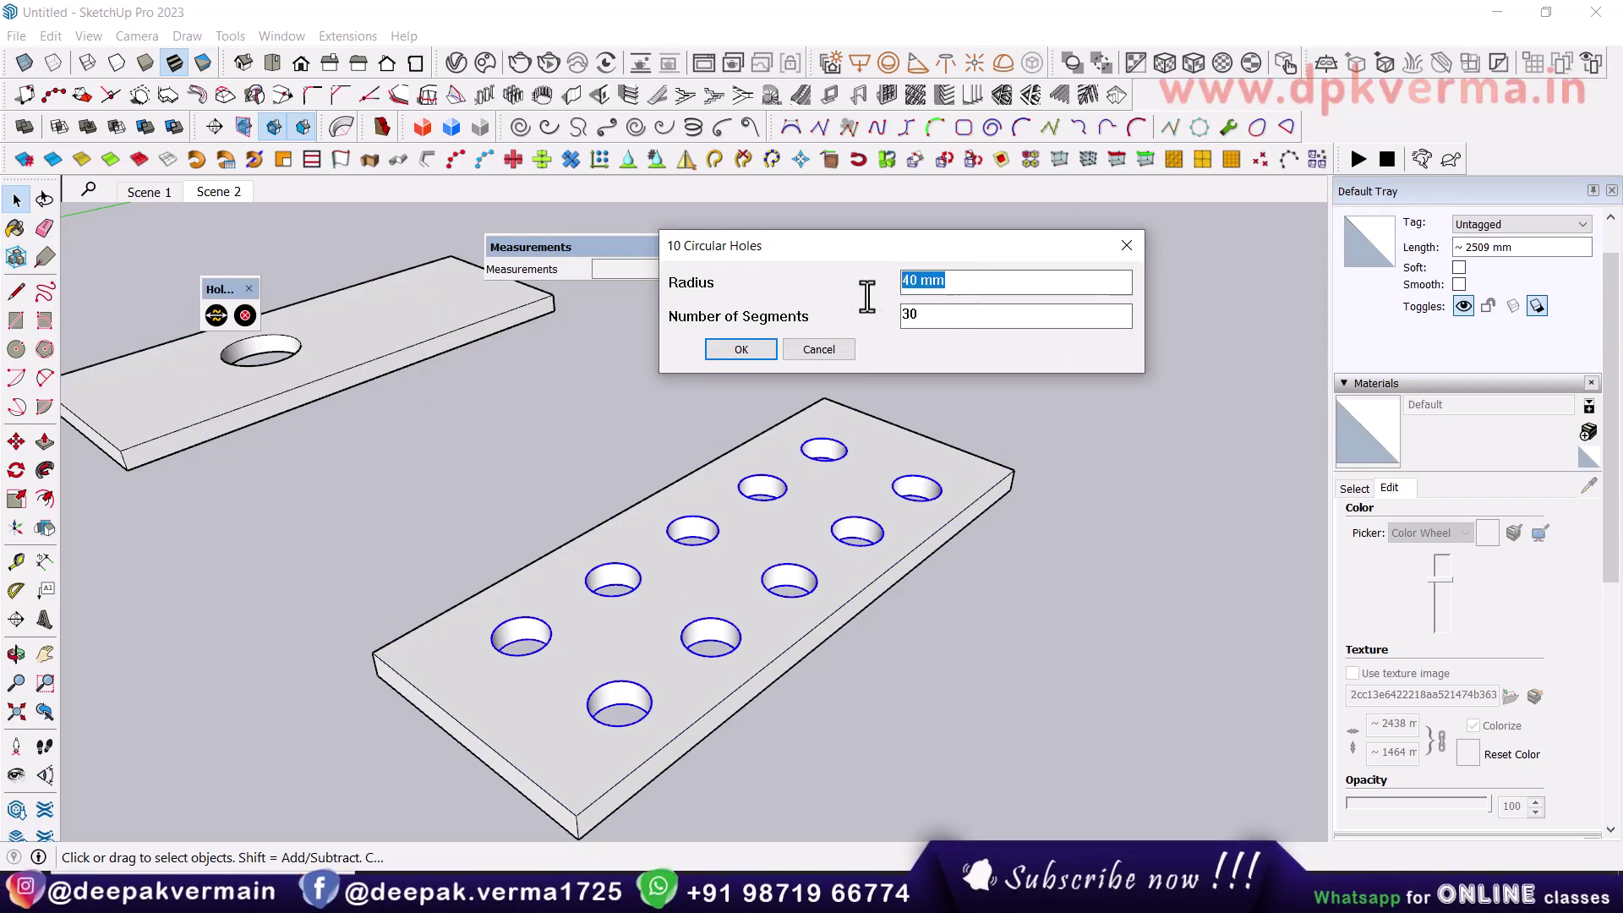
text(10)
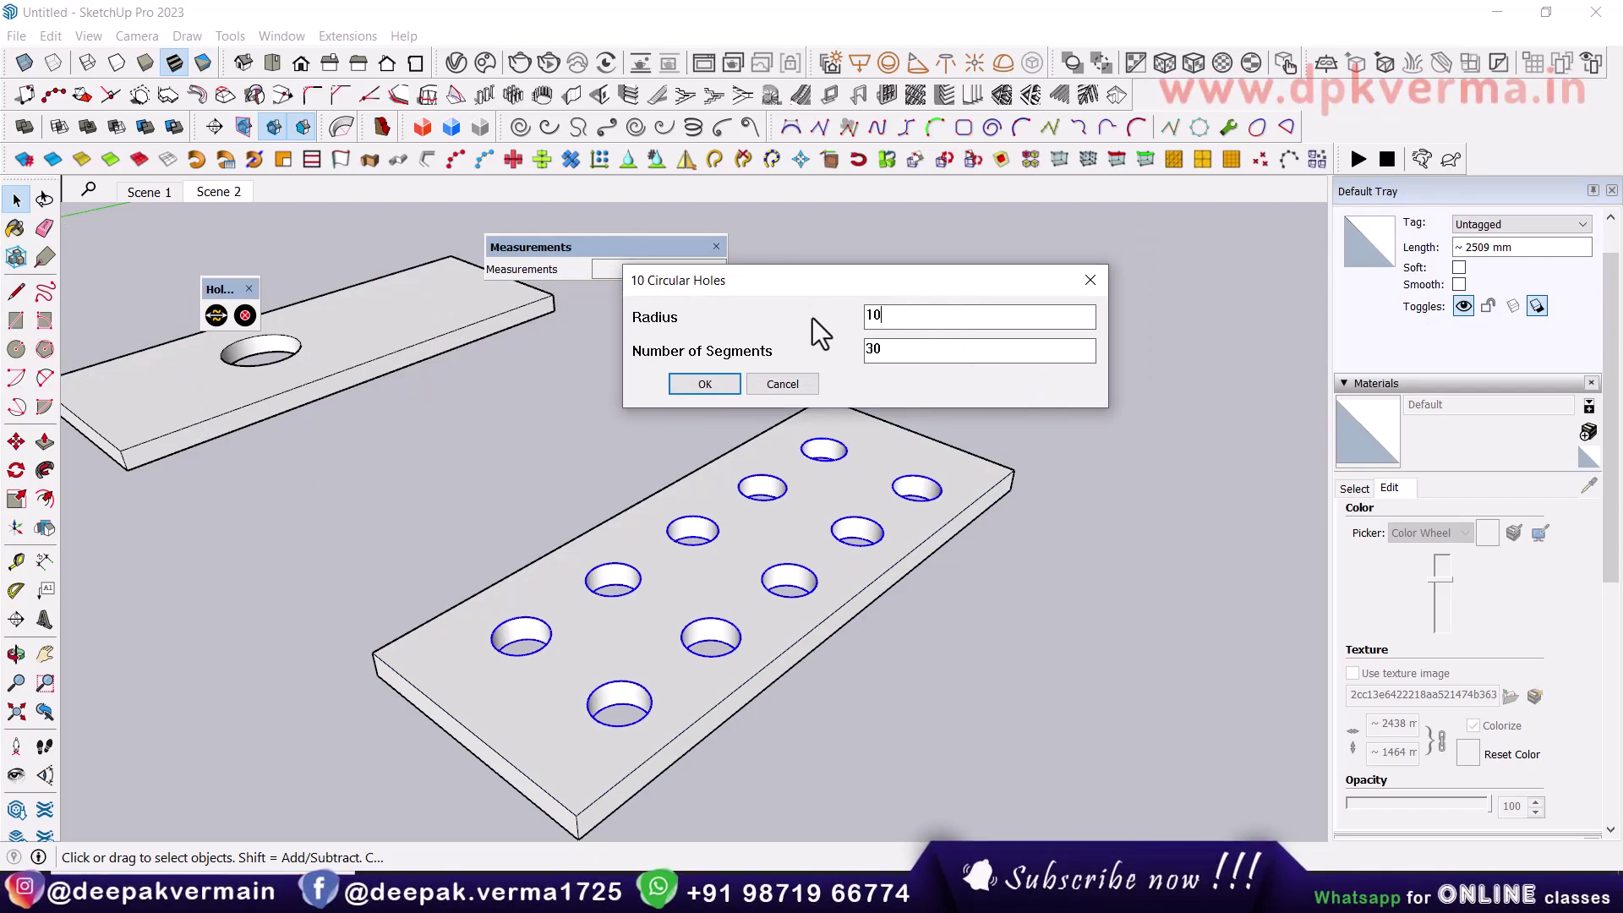
click(705, 383)
mouse_move(763, 504)
middle_down()
mouse_move(645, 515)
mouse_move(727, 515)
mouse_move(646, 556)
middle_up()
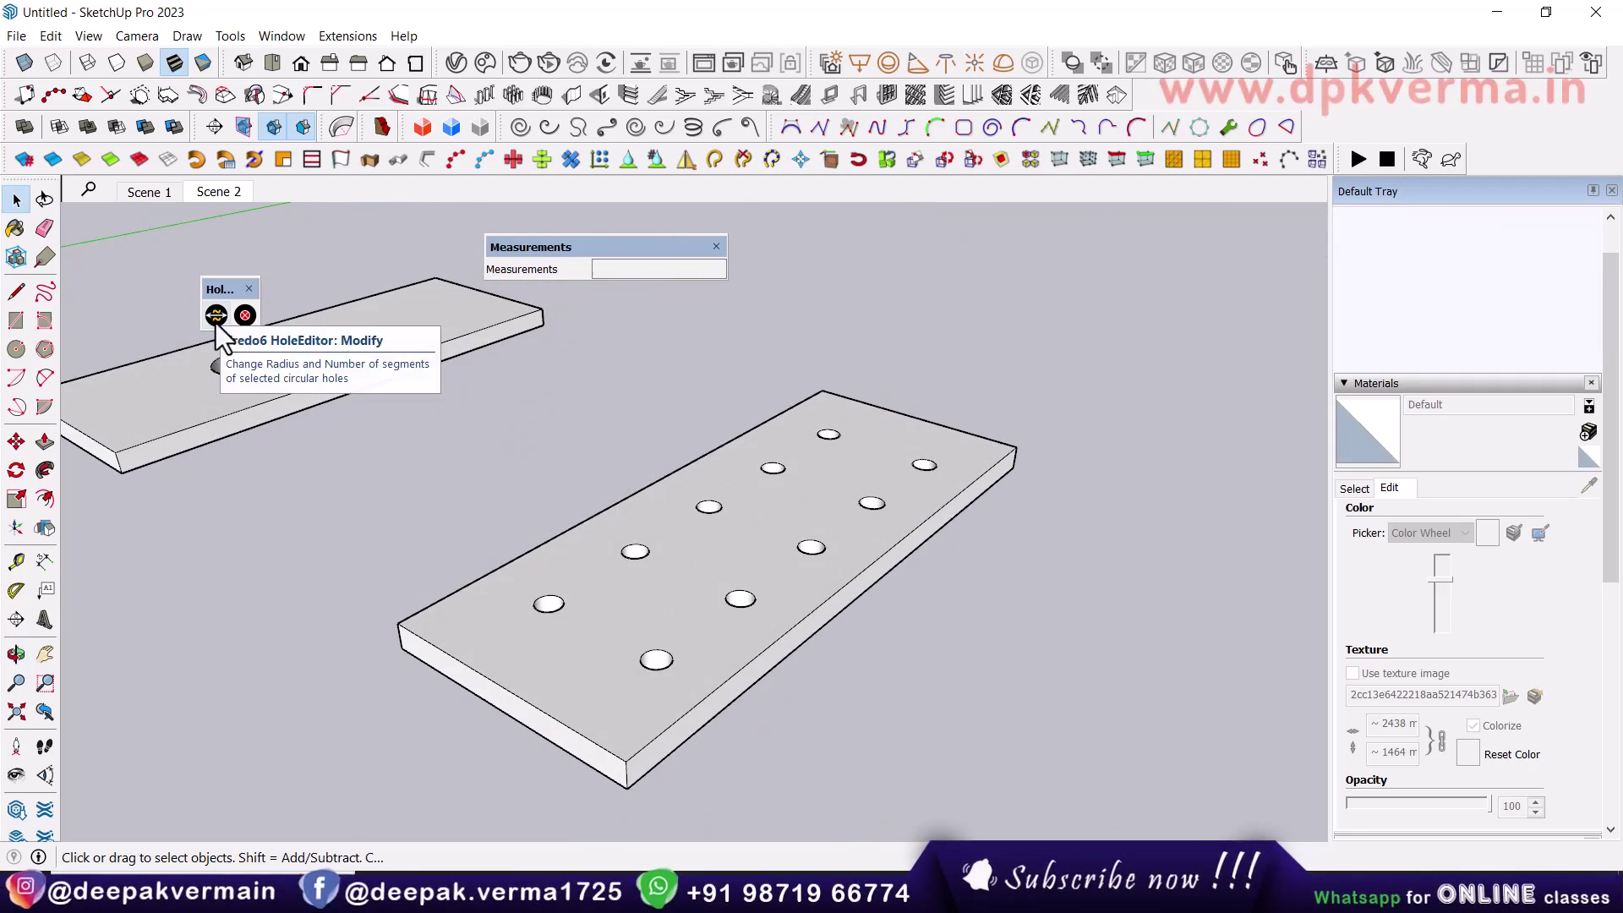
shift+middle_drag(376, 459, 524, 518)
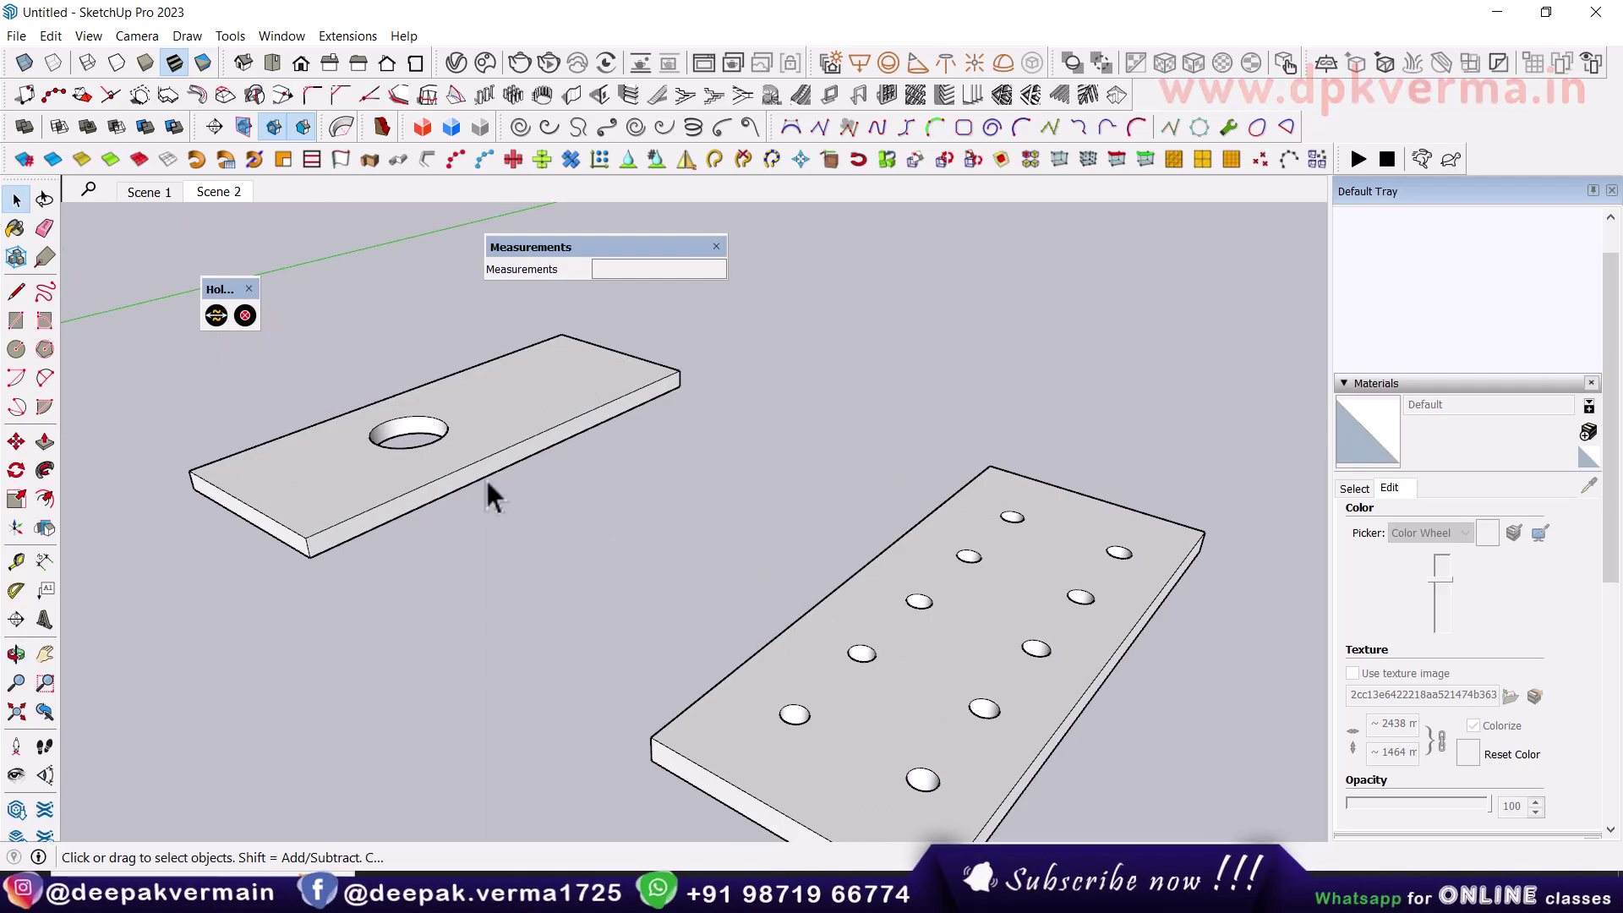
Step: Explode the single-hole plate's circle edge into separate segments
scroll(412, 448, up, 3)
scroll(448, 498, up, 3)
scroll(516, 524, up, 2)
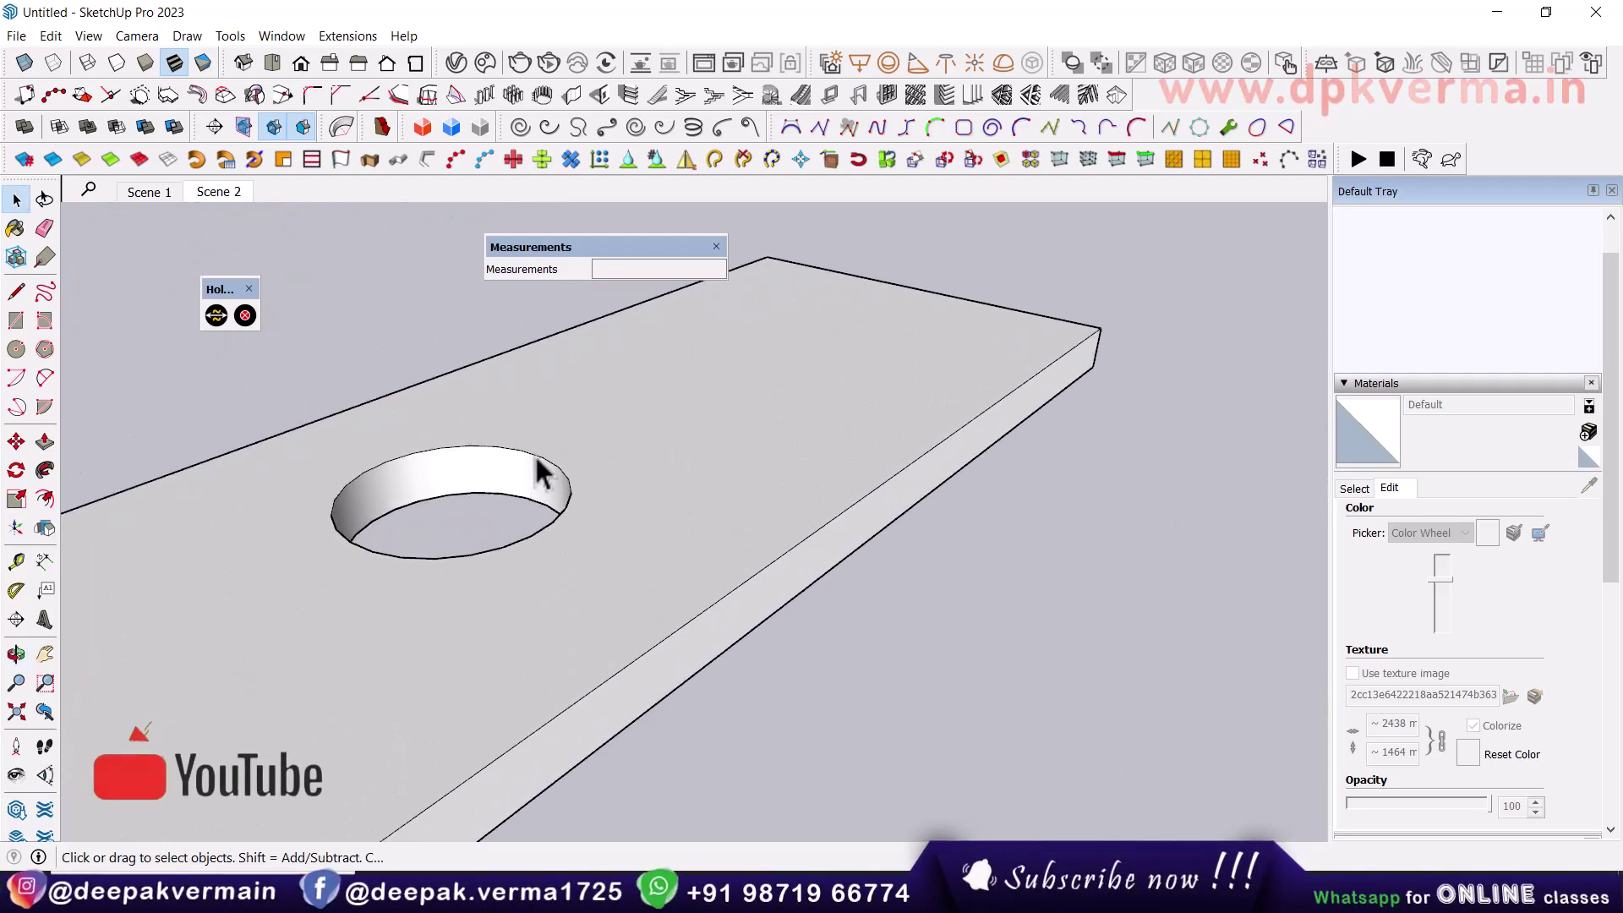
click(541, 464)
scroll(538, 478, up, 1)
scroll(558, 461, up, 1)
right_click(573, 446)
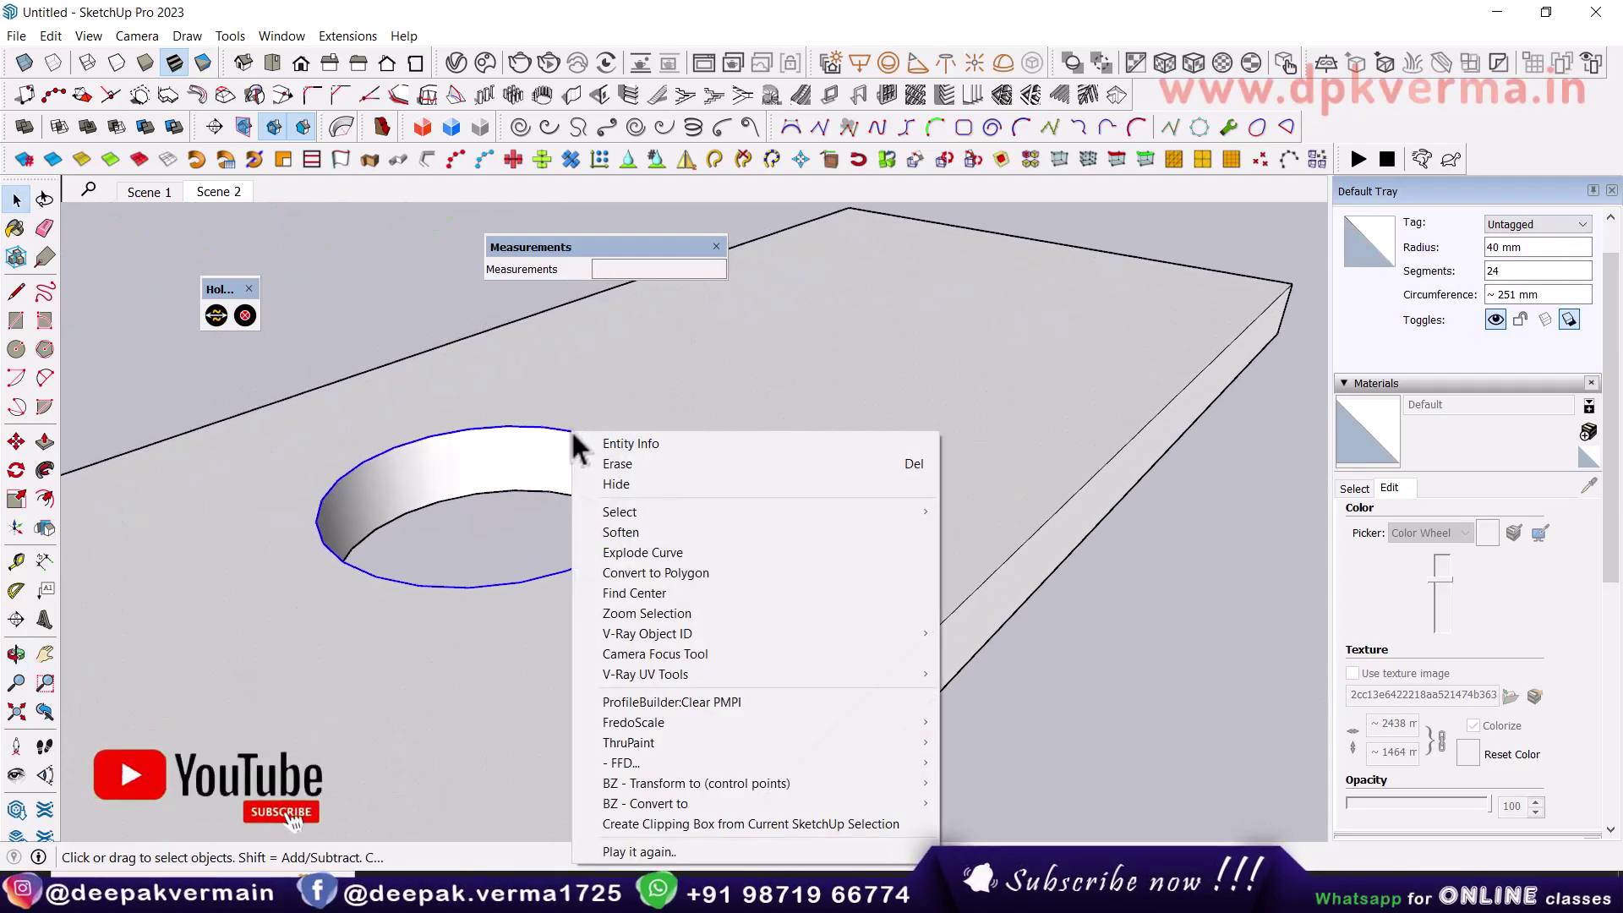
click(637, 551)
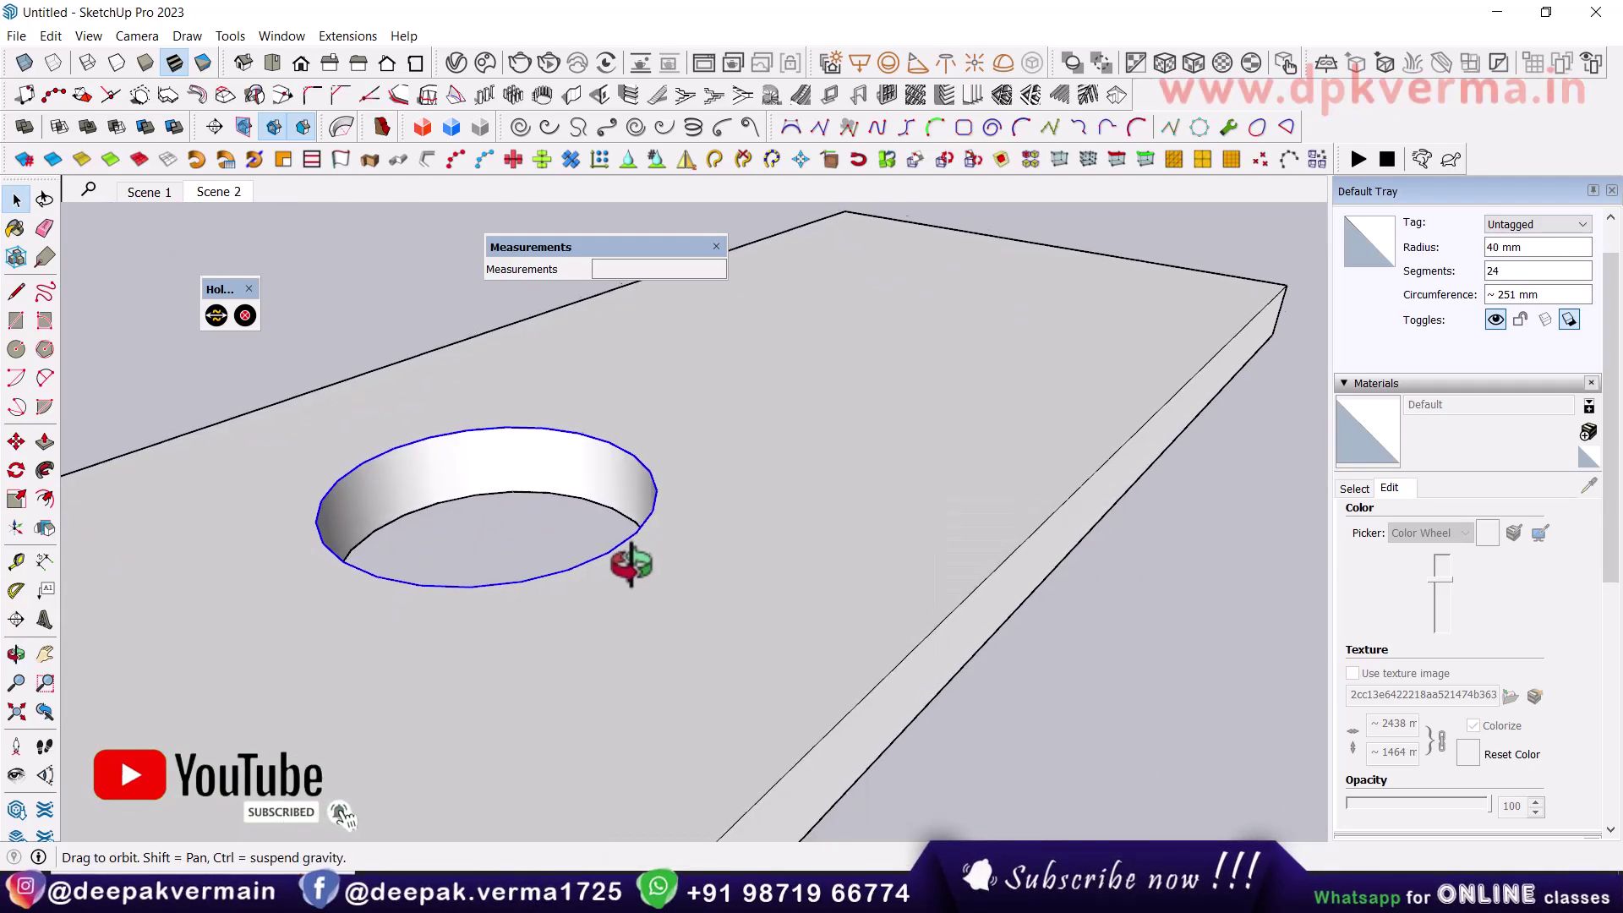
scroll(637, 545, down, 1)
Step: Run HoleEditor on the exploded hole edges, dismissing the 'No Circular Hole' warning twice
click(639, 528)
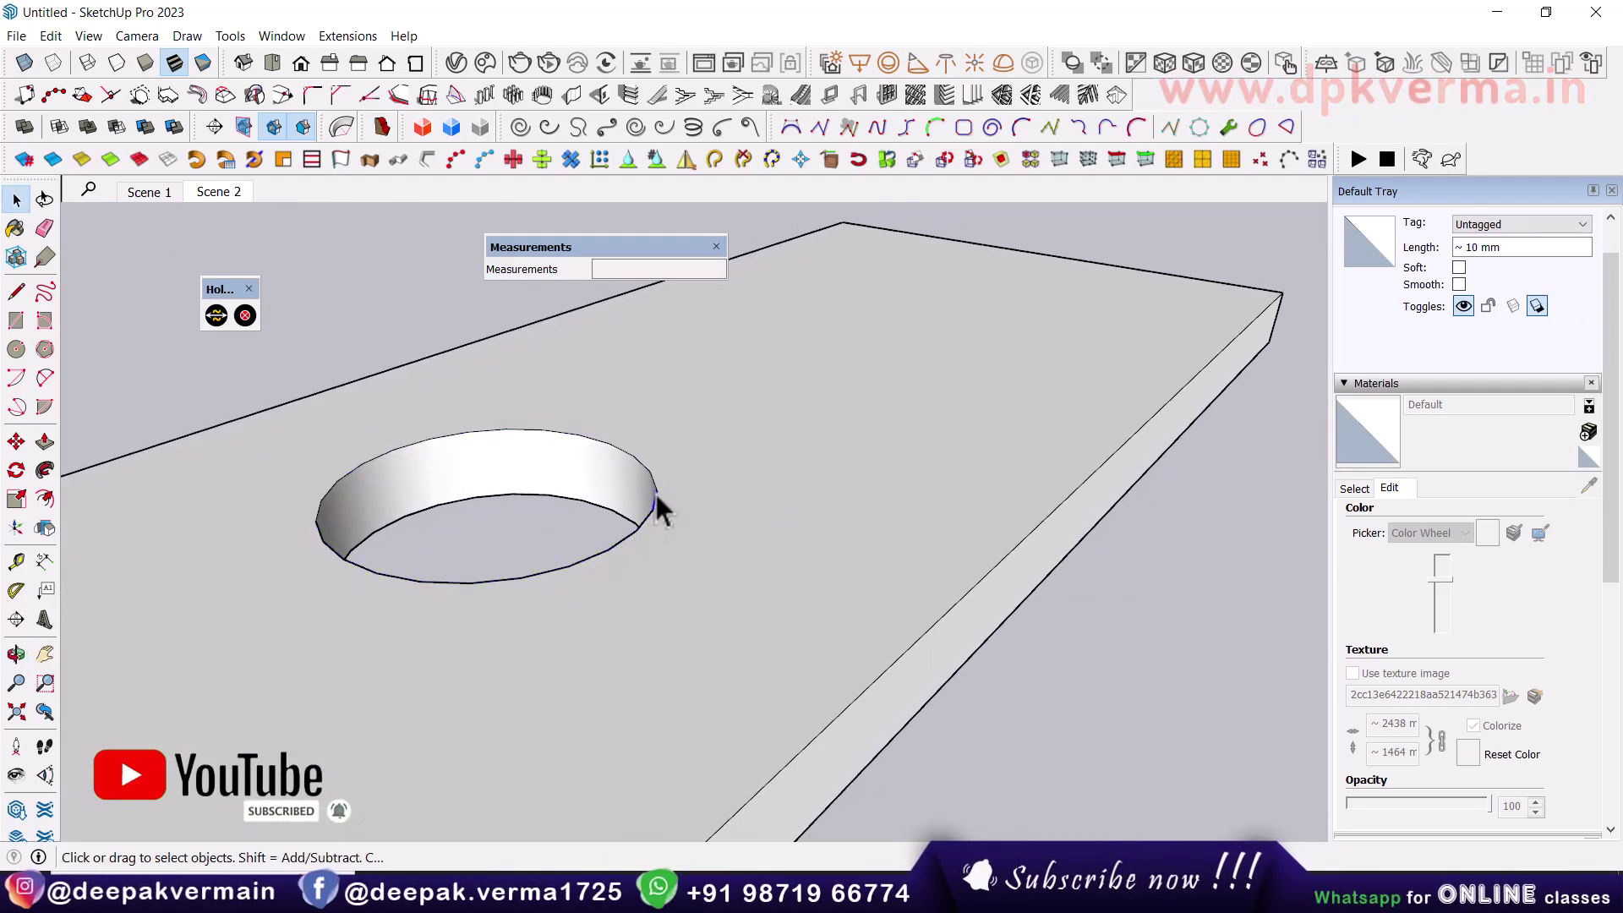
mouse_move(655, 479)
middle_down()
mouse_move(591, 525)
mouse_move(598, 478)
middle_up()
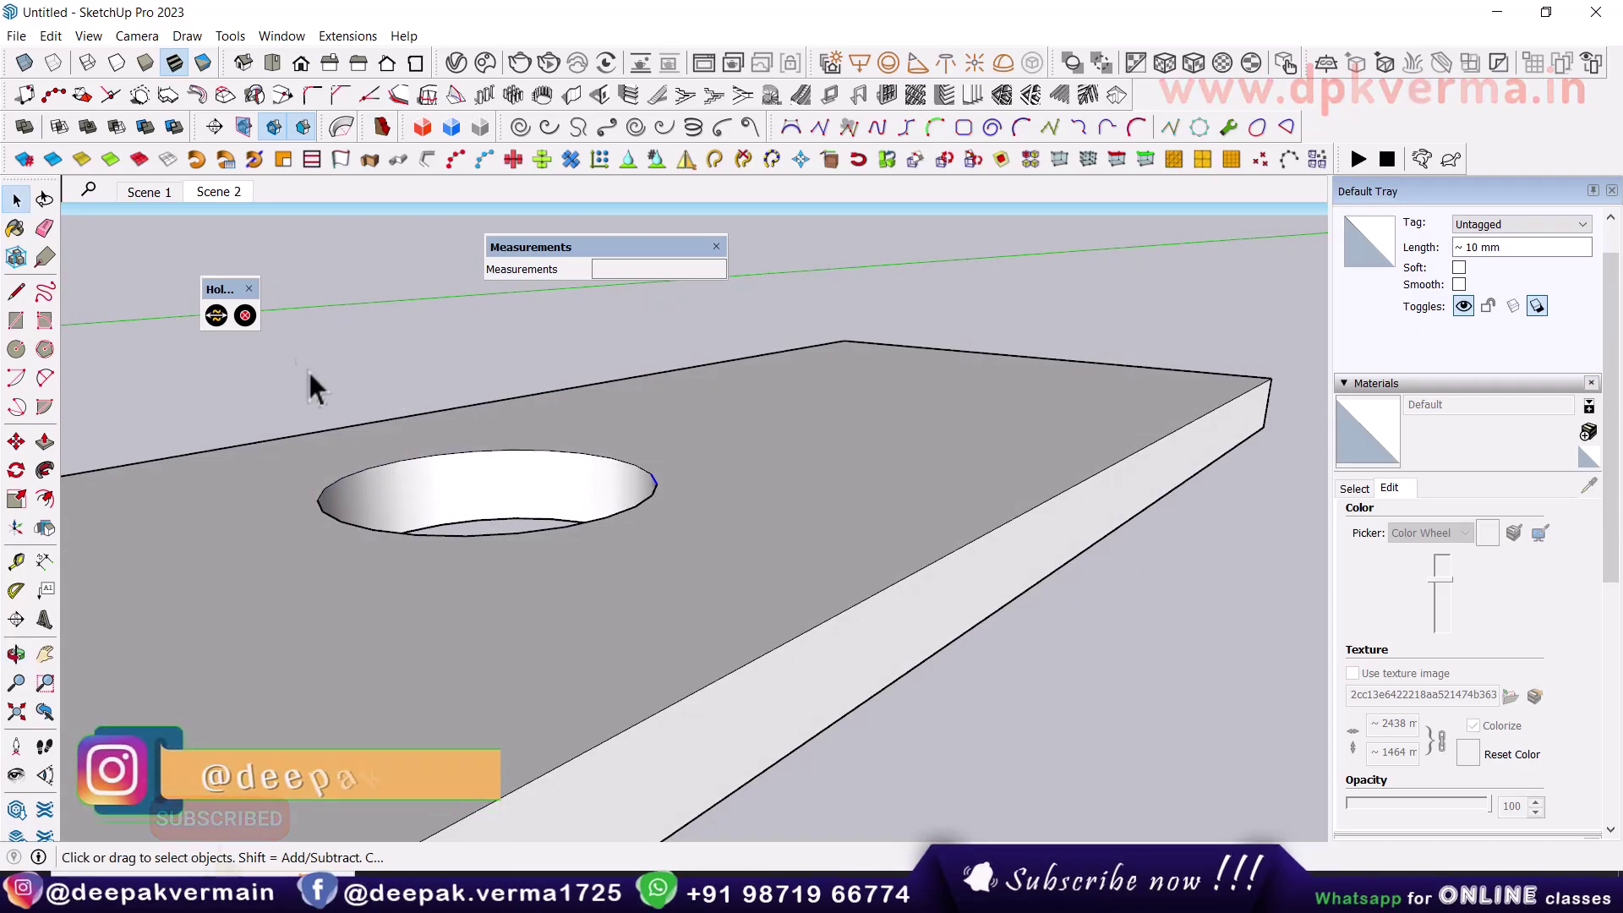
click(216, 316)
click(279, 365)
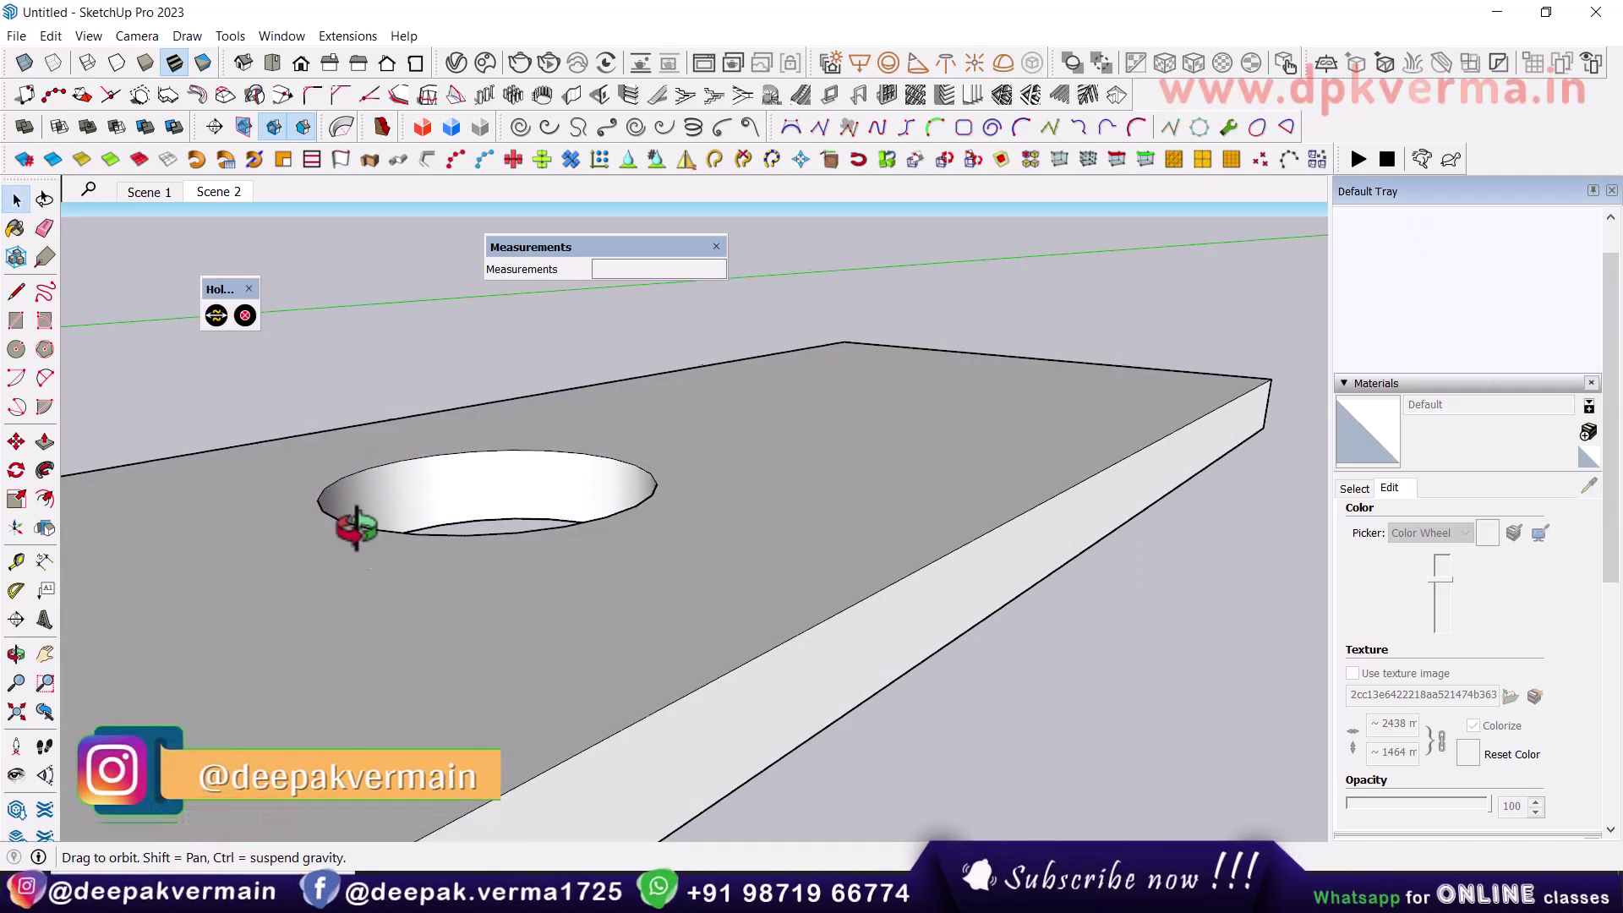
middle_drag(356, 527, 308, 428)
click(542, 492)
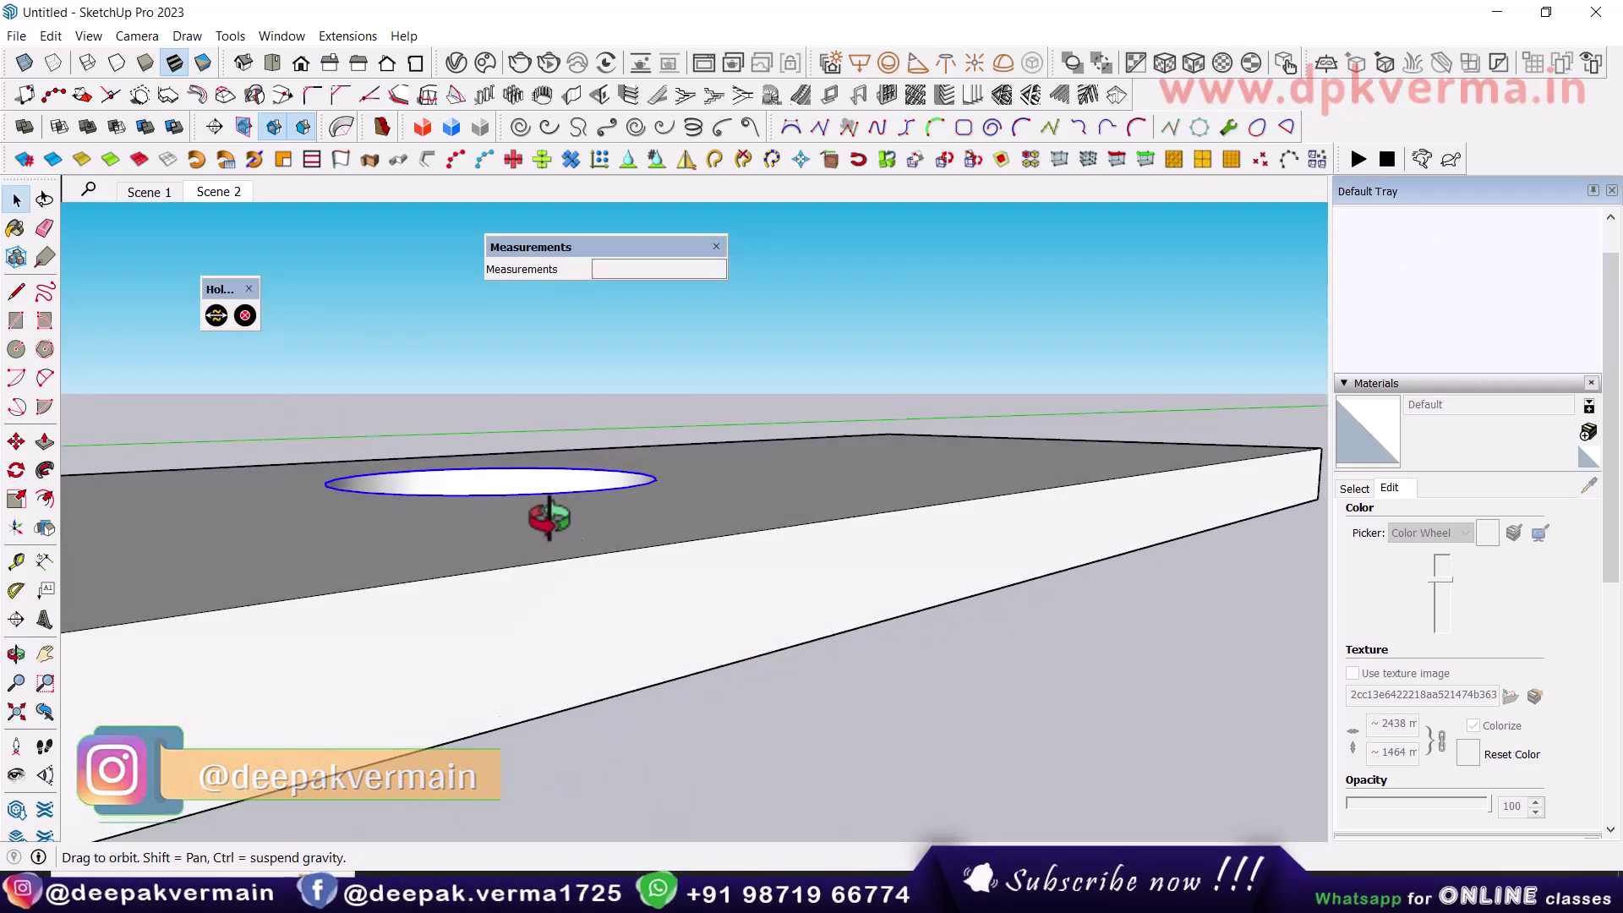
middle_drag(543, 515, 500, 461)
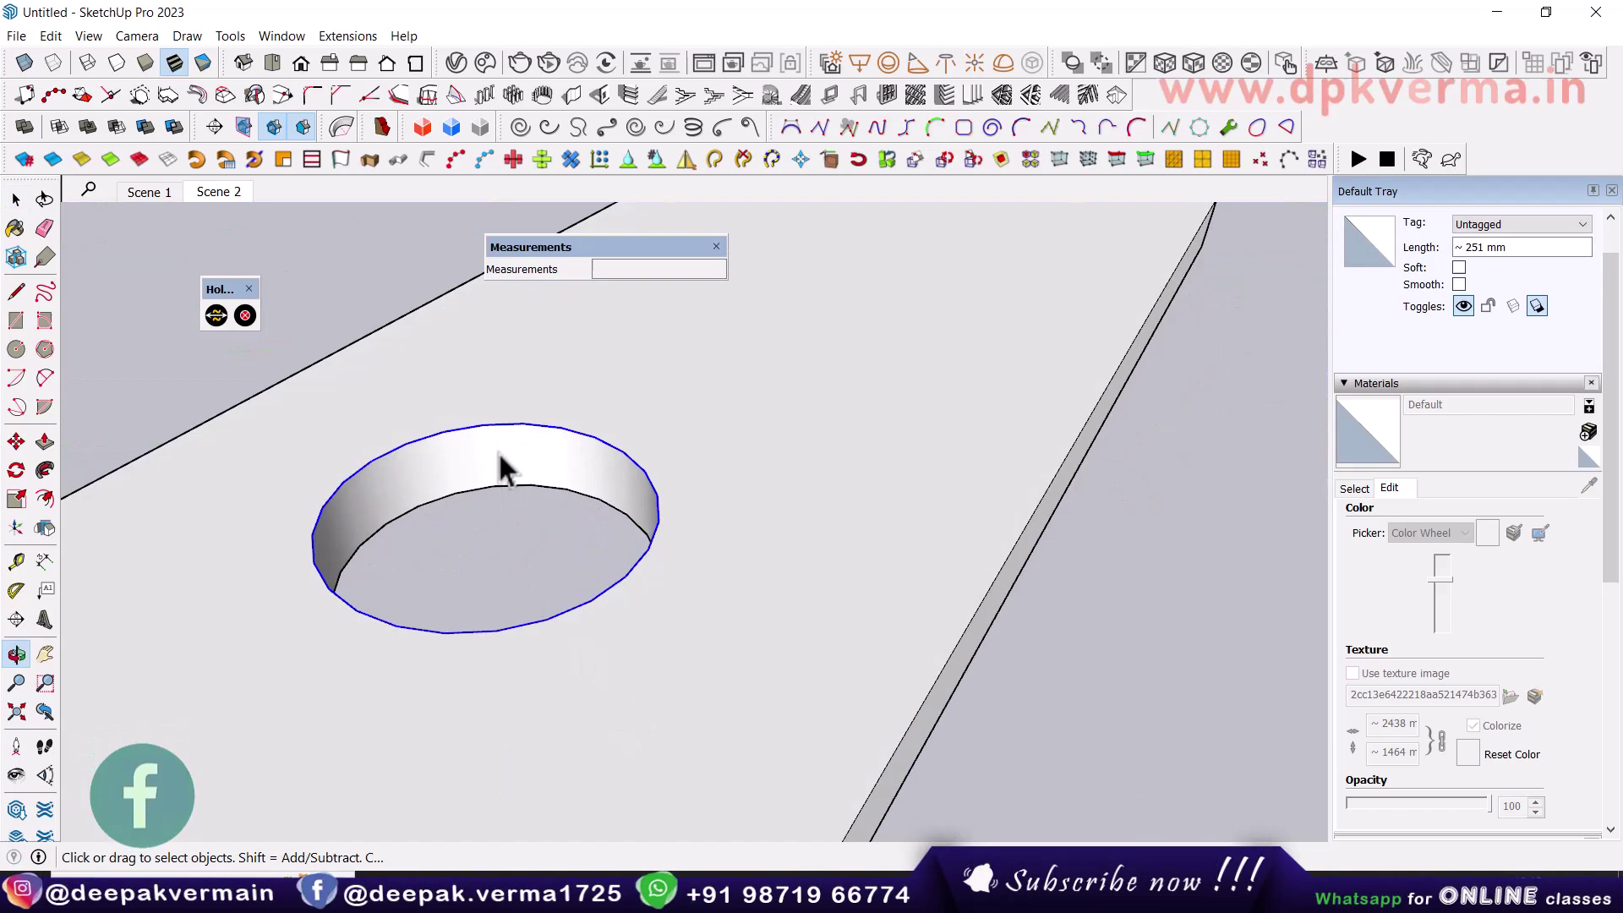
click(218, 318)
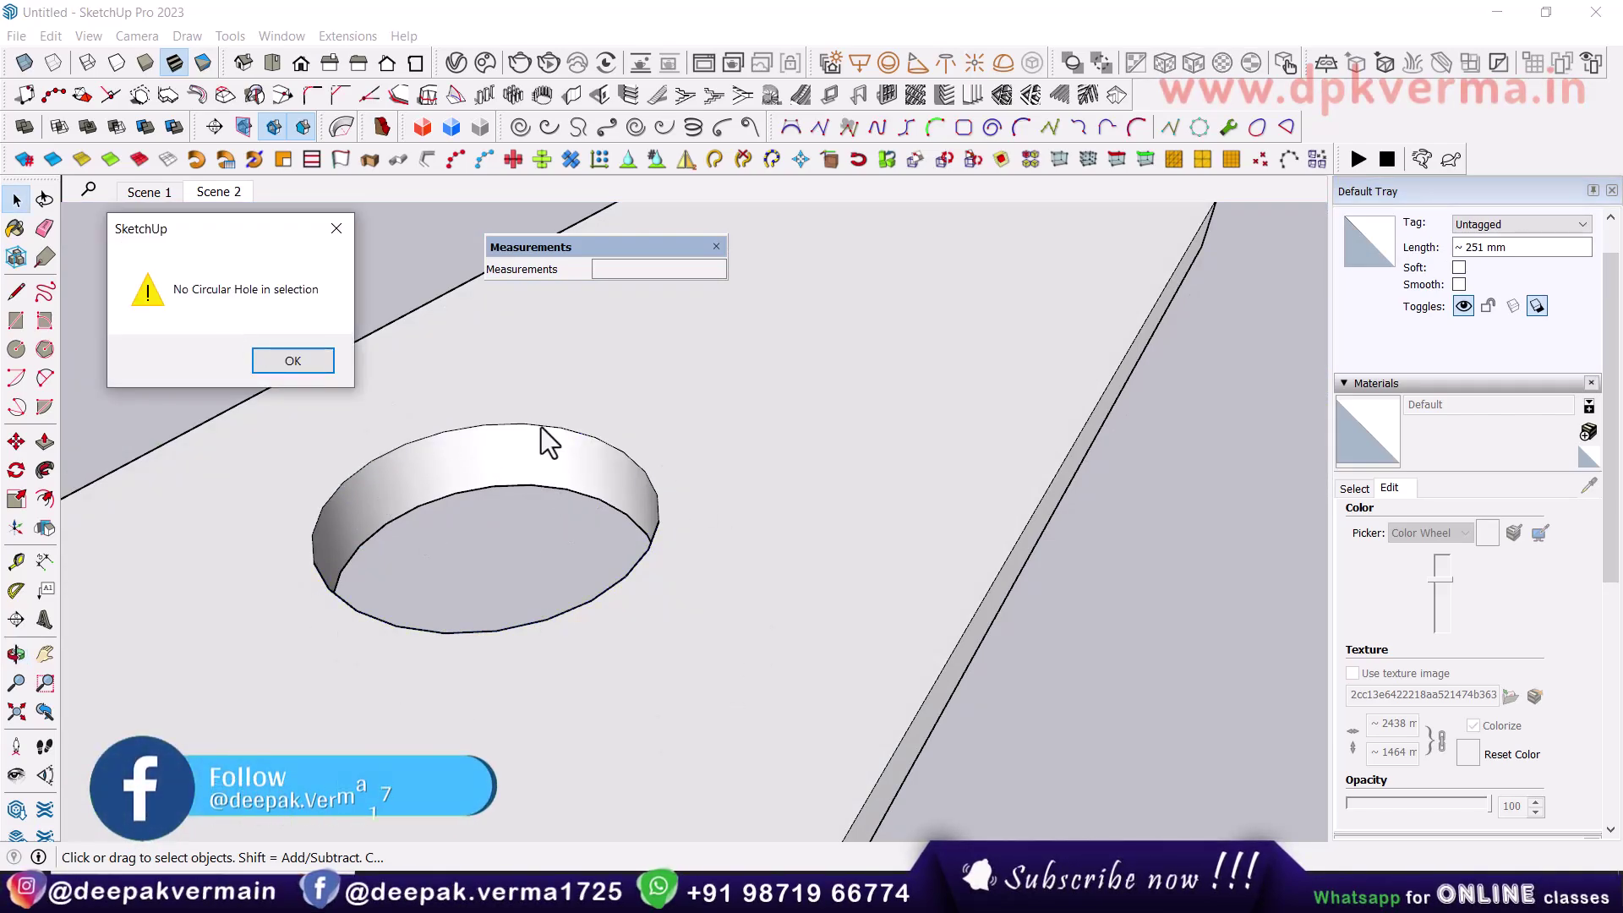
click(290, 363)
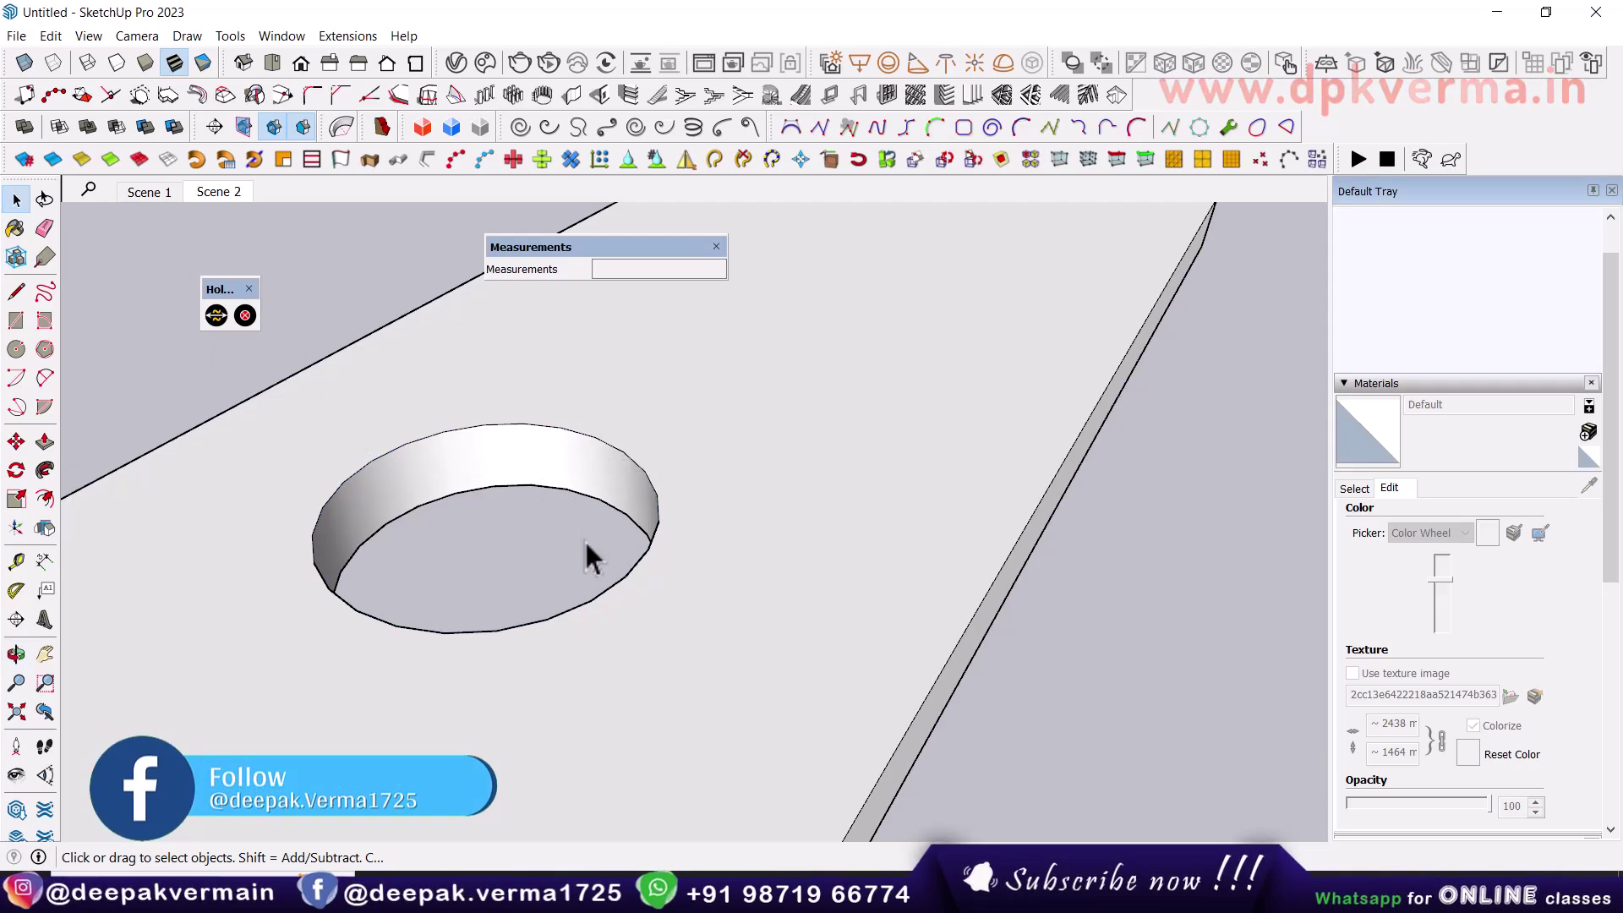
middle_drag(585, 539, 496, 387)
Step: Window-select the hole's loose edges and weld them into one 24-segment curve
mouse_move(229, 393)
mouse_down()
mouse_move(651, 556)
mouse_move(608, 536)
mouse_up()
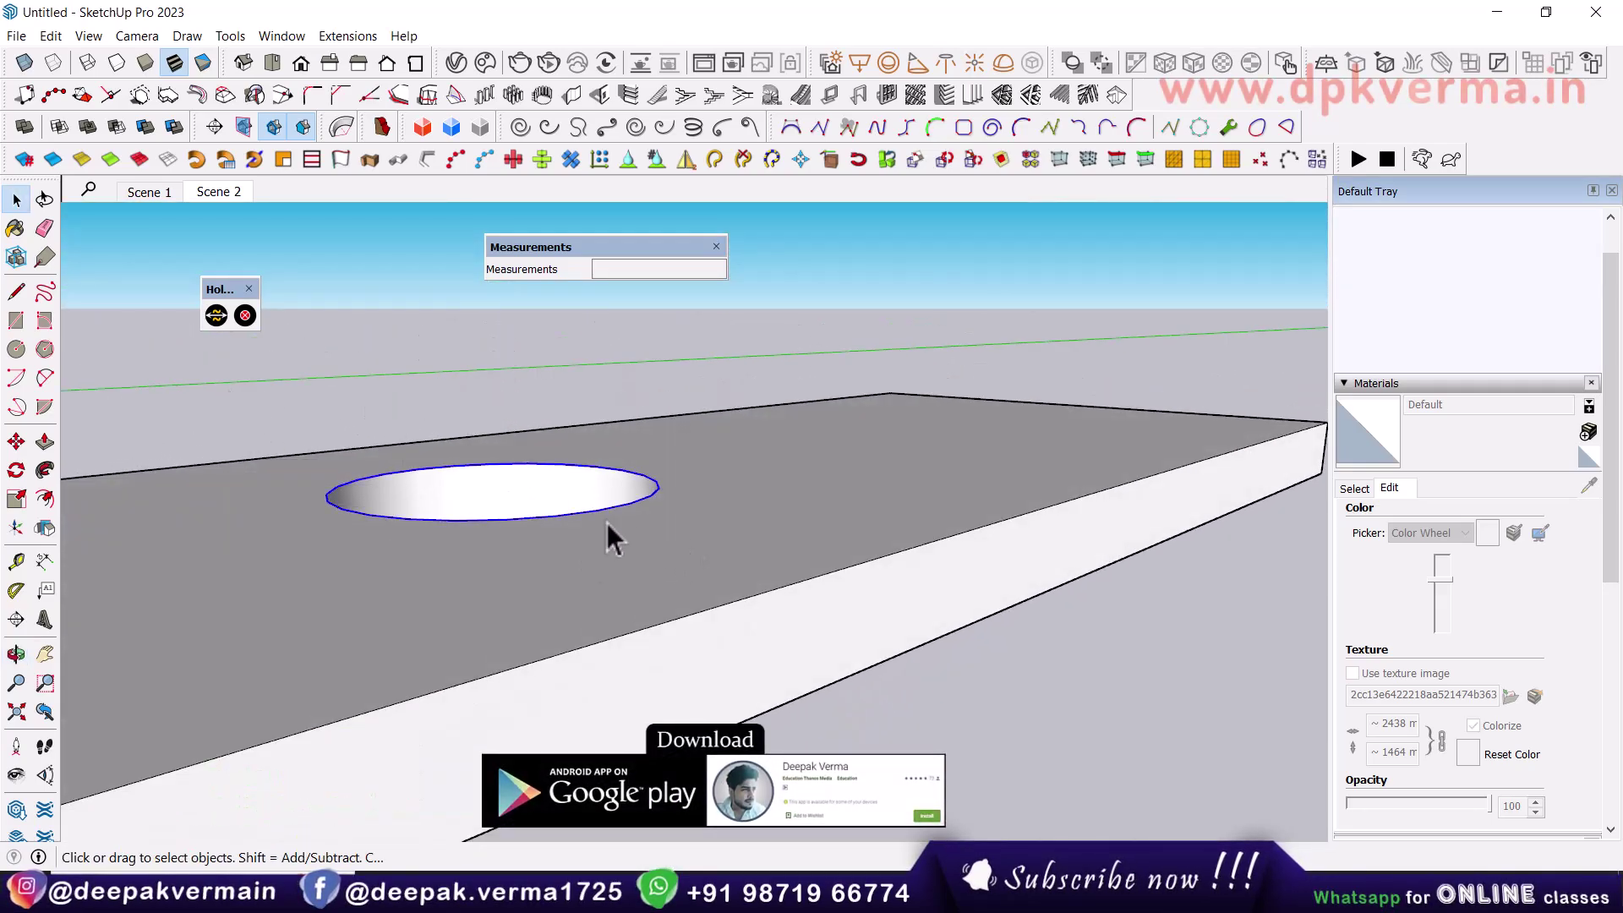
middle_drag(609, 536, 652, 518)
right_click(654, 491)
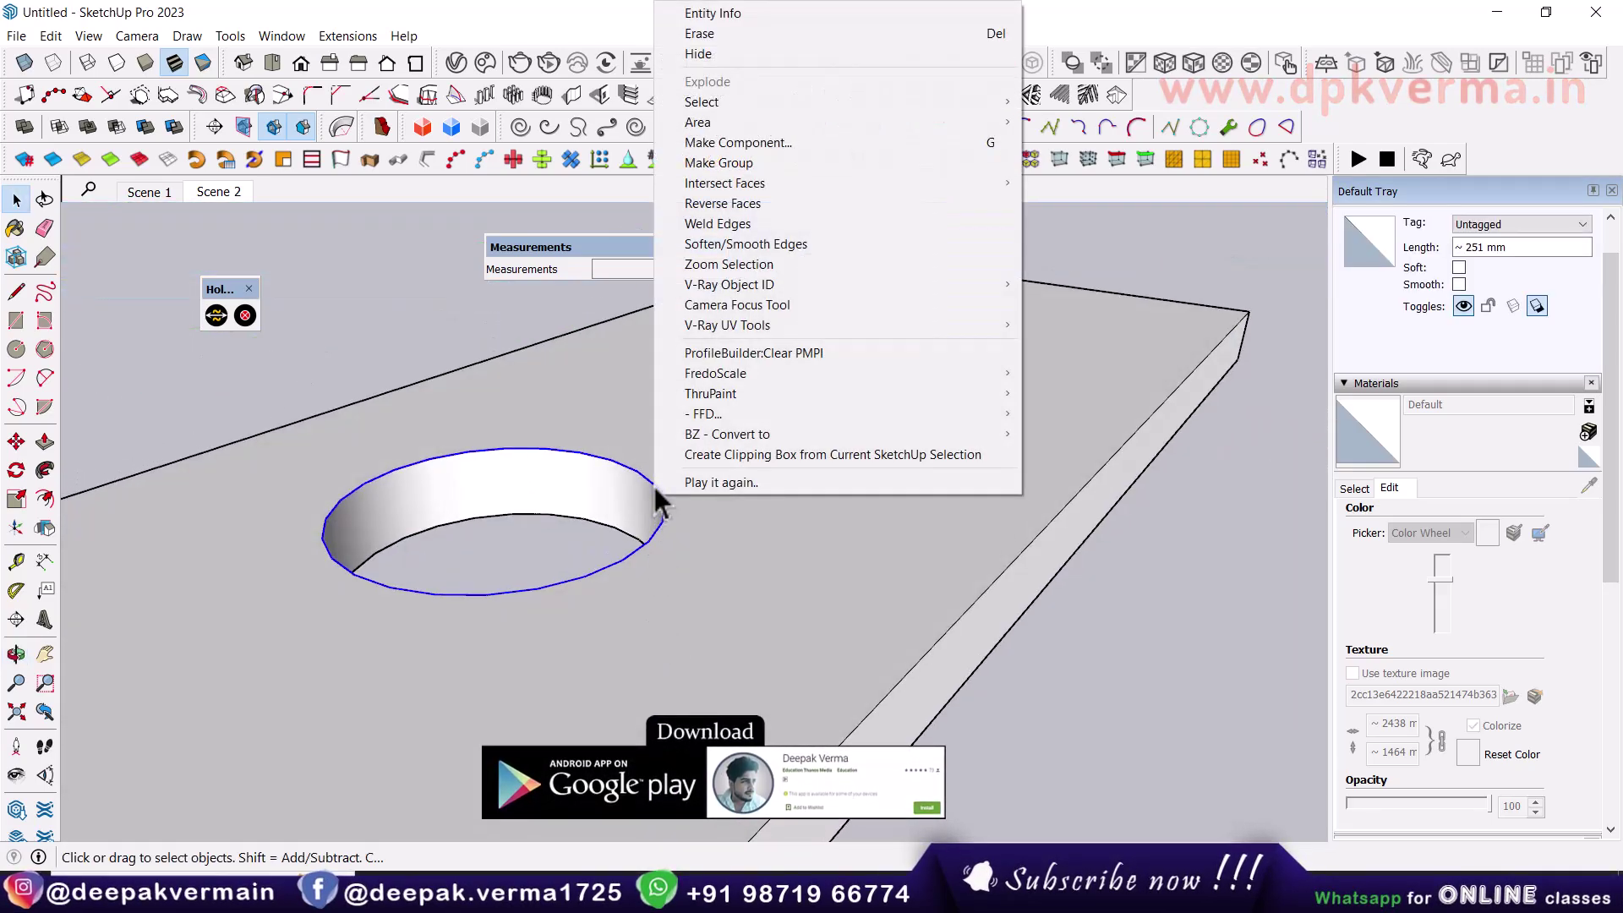
click(722, 223)
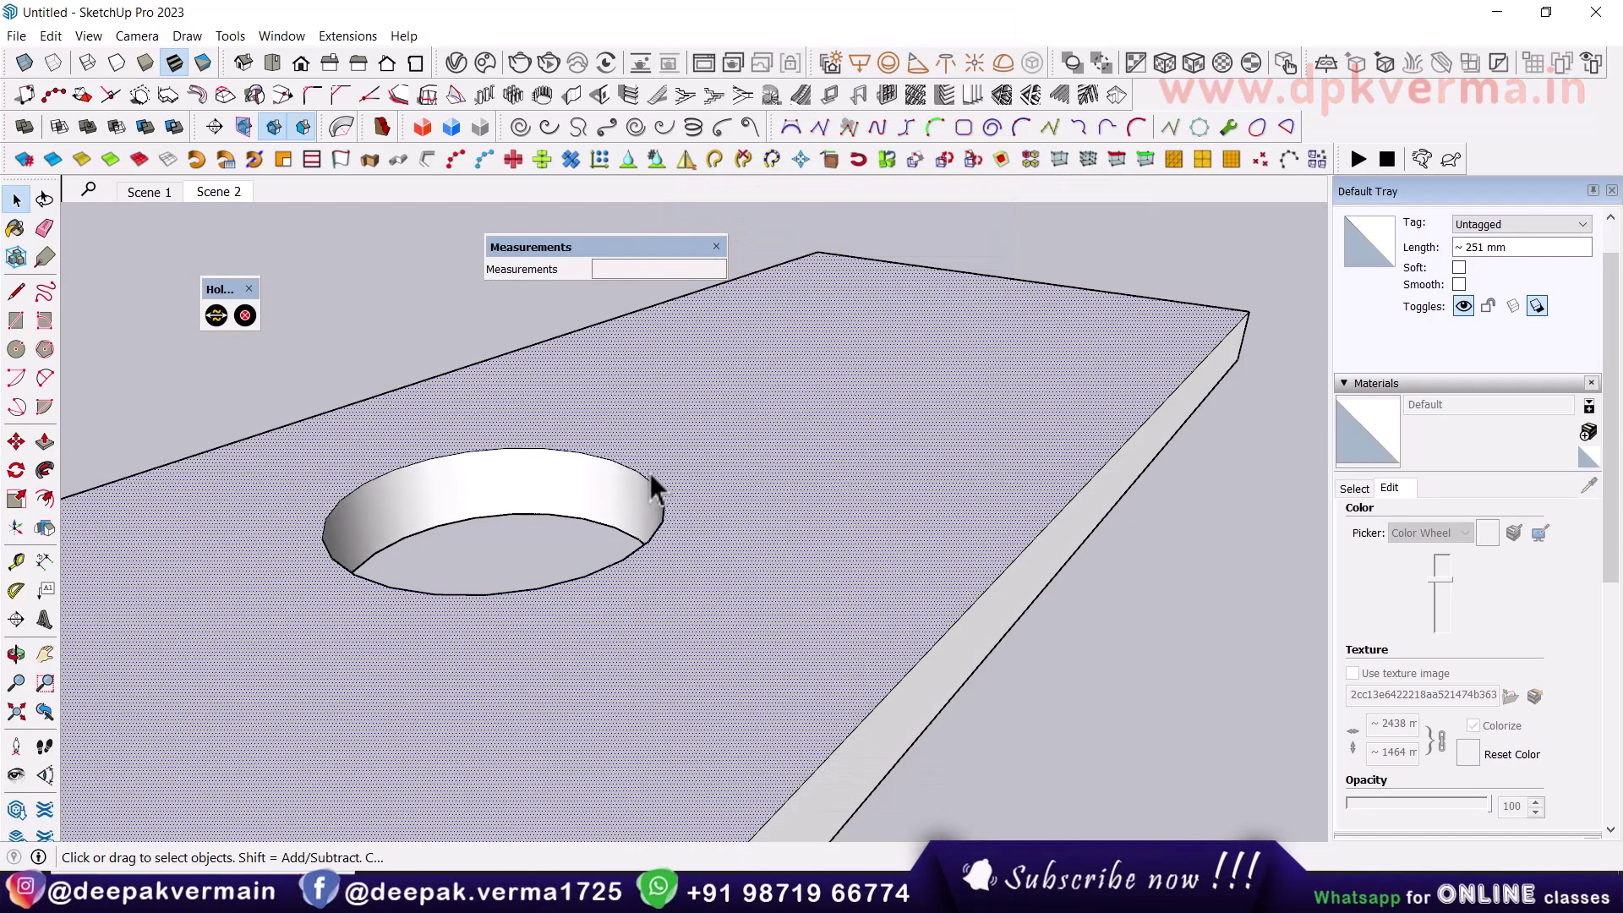
Step: Run HoleEditor on the welded edge and dismiss the no-circular-hole warning
click(649, 481)
click(244, 317)
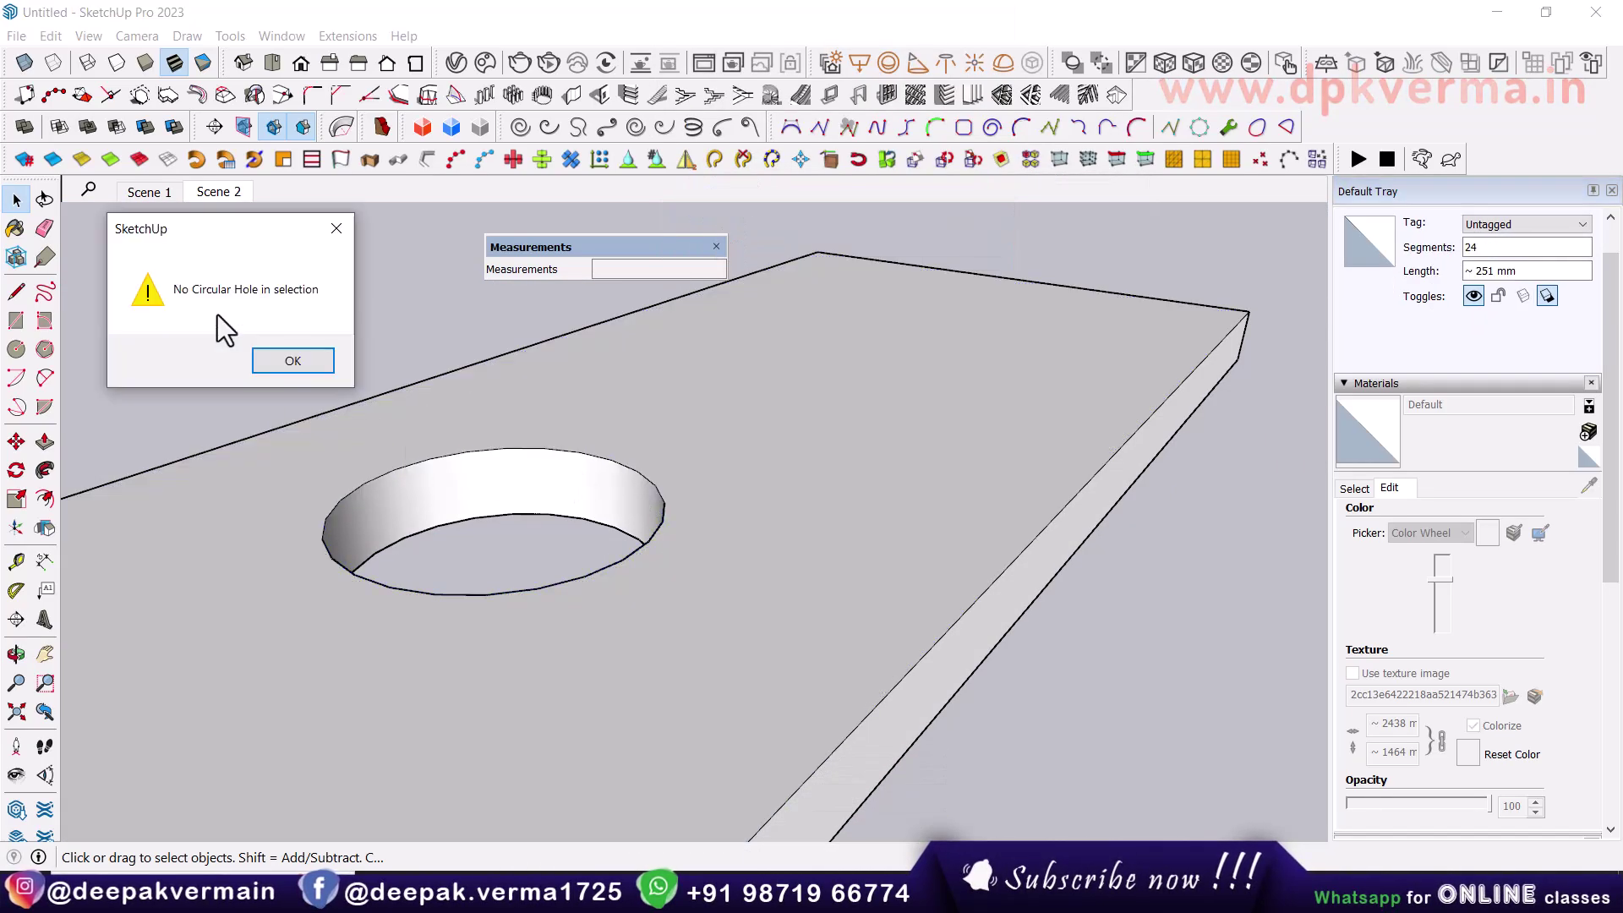
click(298, 366)
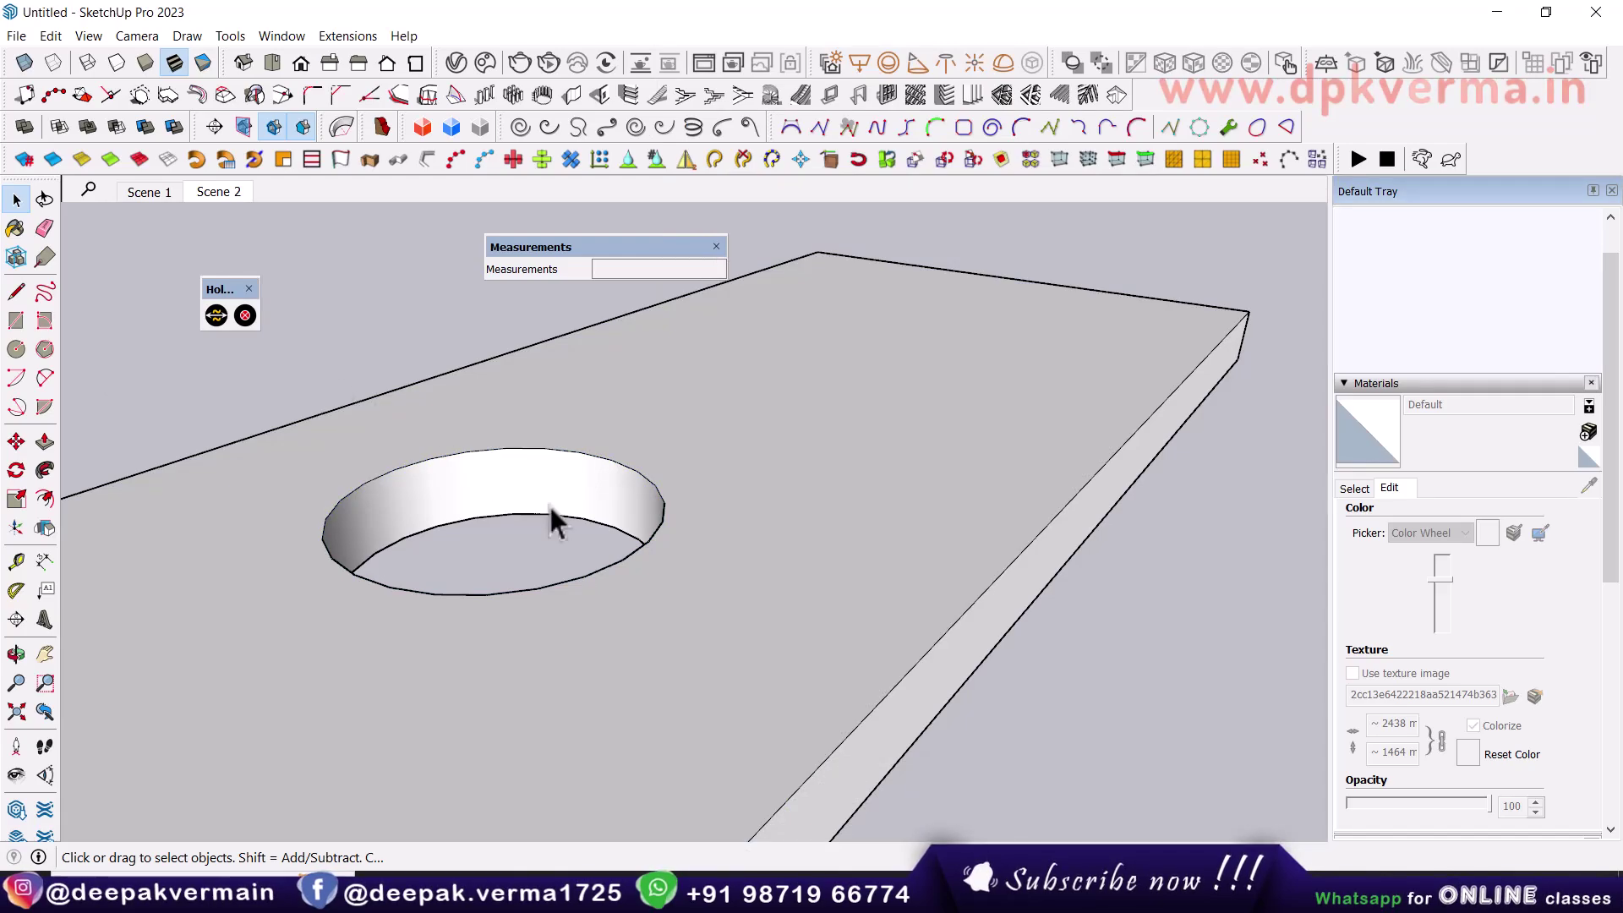
scroll(548, 504, down, 3)
Step: Set the cylinder's side hole radius to 50 in HoleEditor, then undo the broken tube-and-circle result
scroll(547, 513, down, 3)
scroll(558, 526, down, 2)
mouse_move(561, 529)
middle_down()
mouse_move(864, 453)
mouse_move(692, 526)
middle_up()
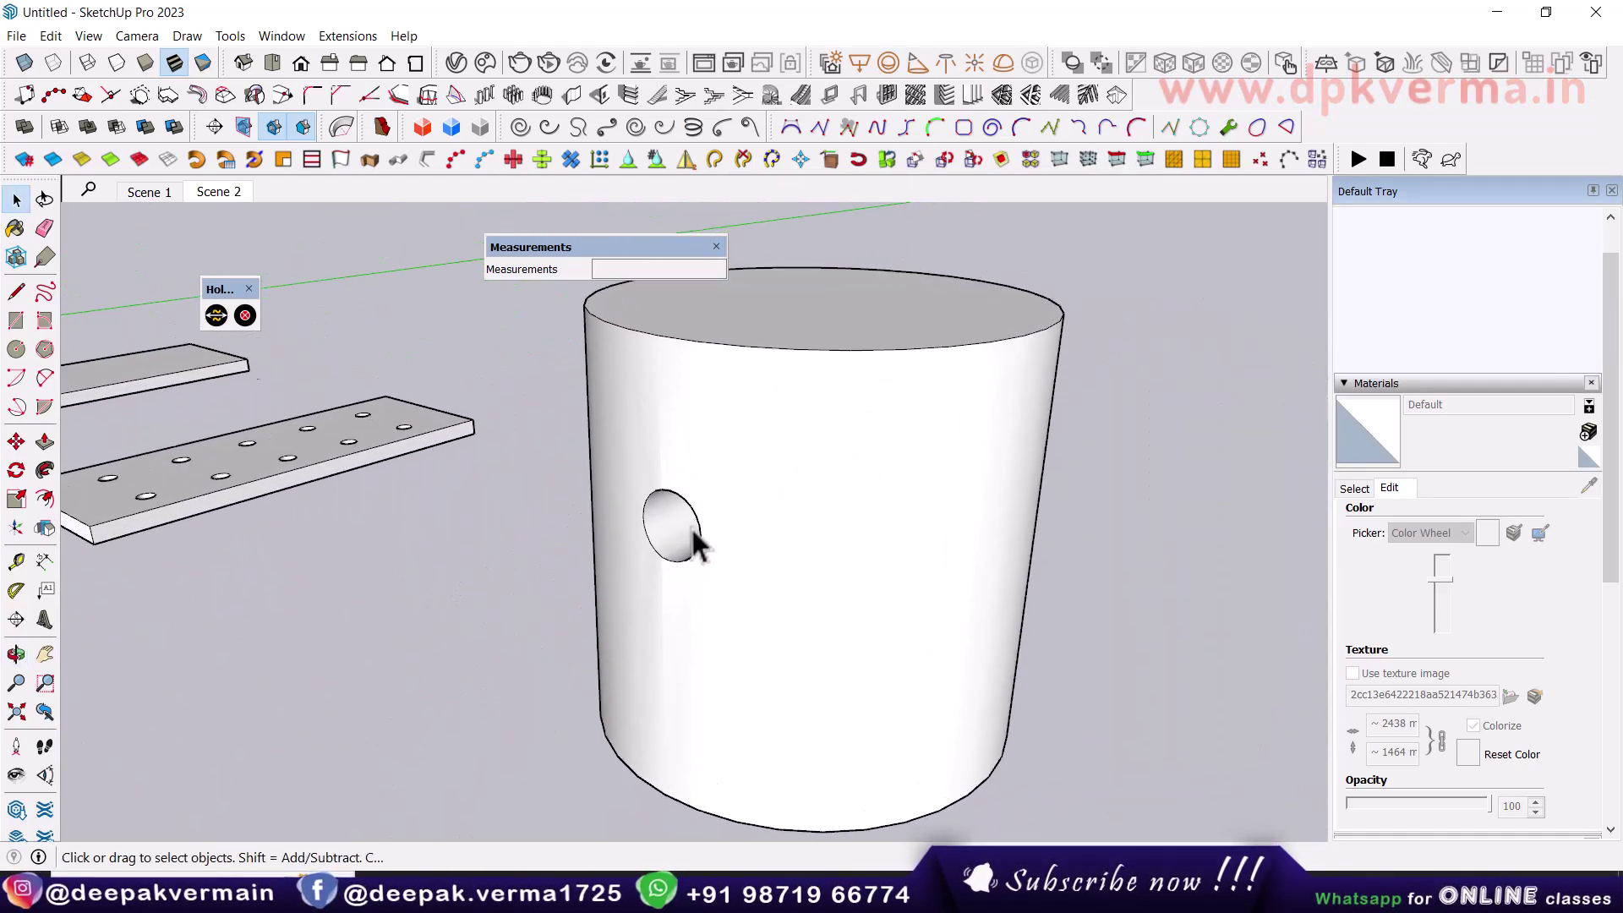
click(719, 524)
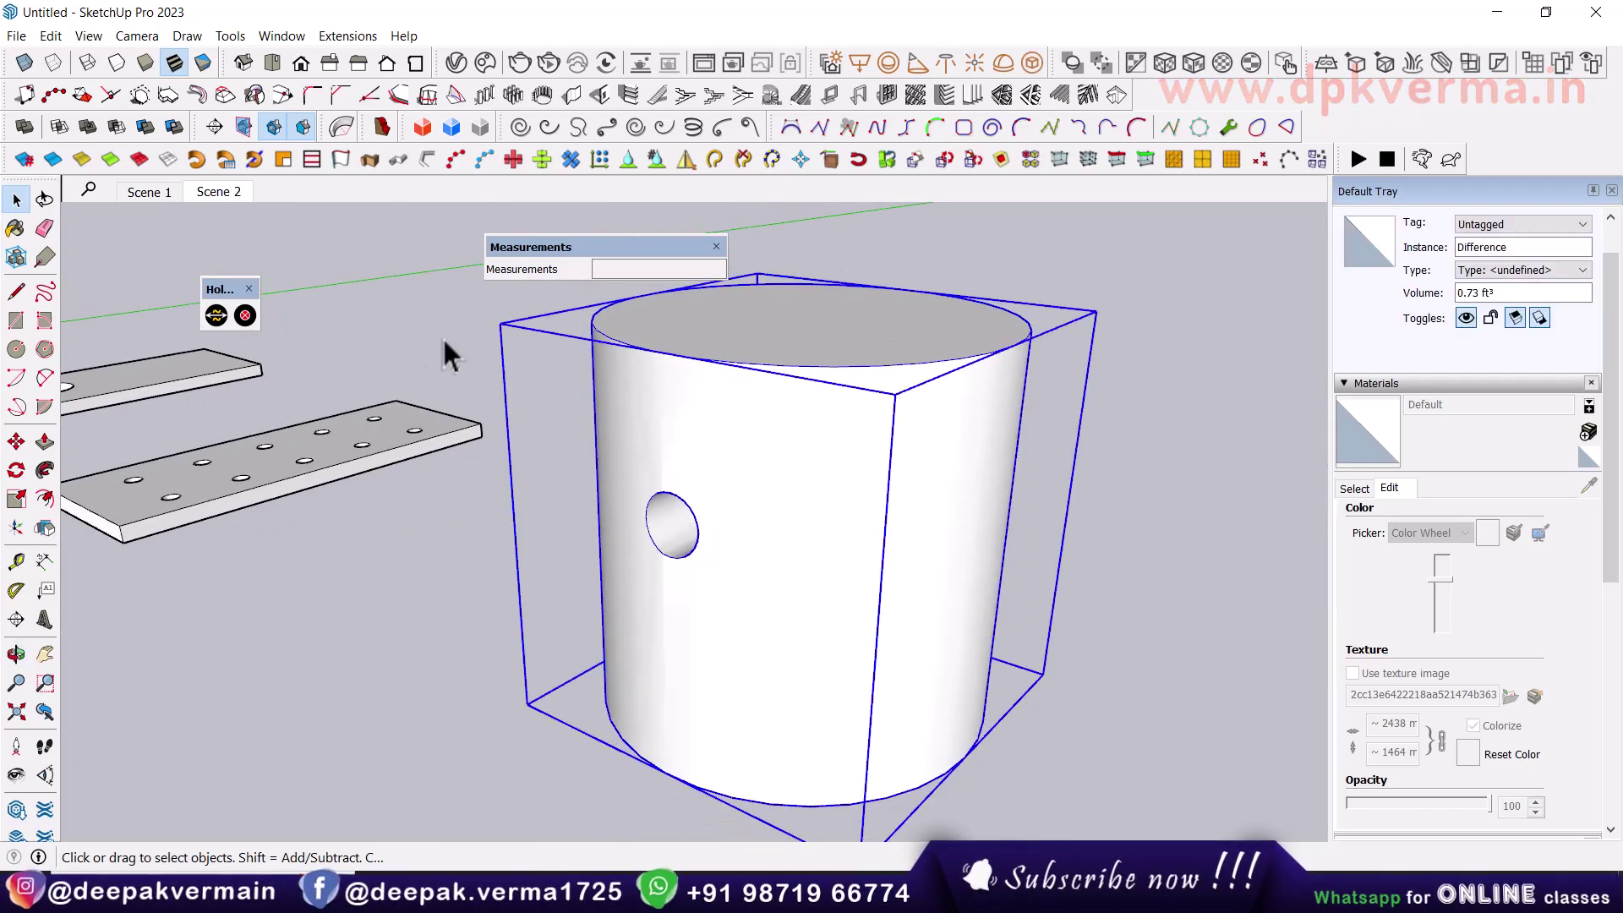
click(221, 318)
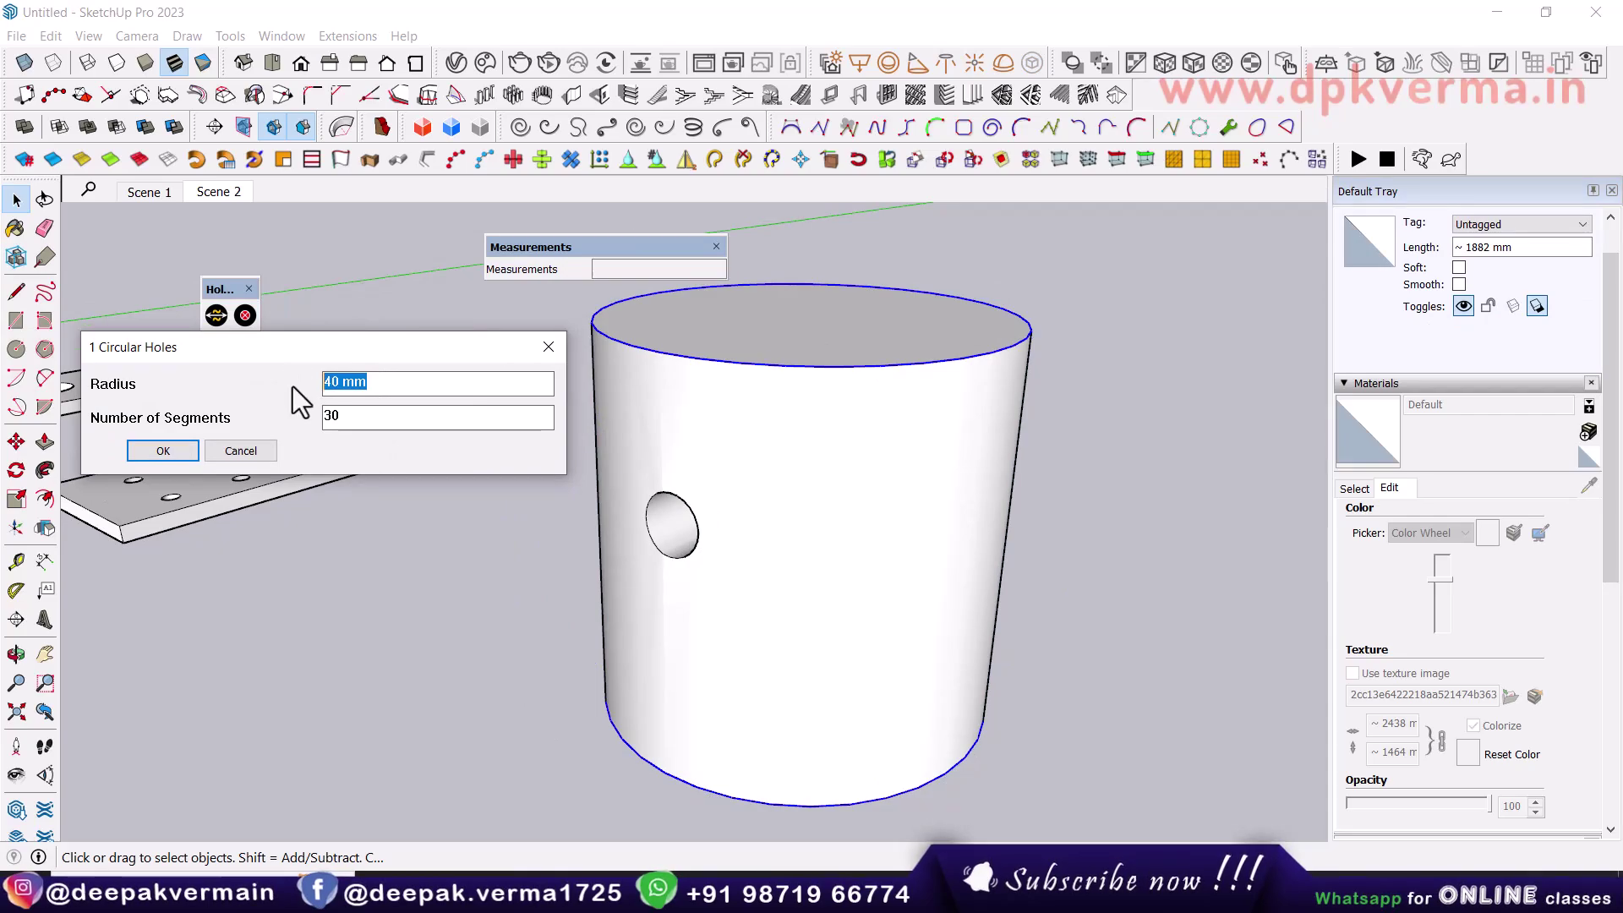
text(50)
click(163, 450)
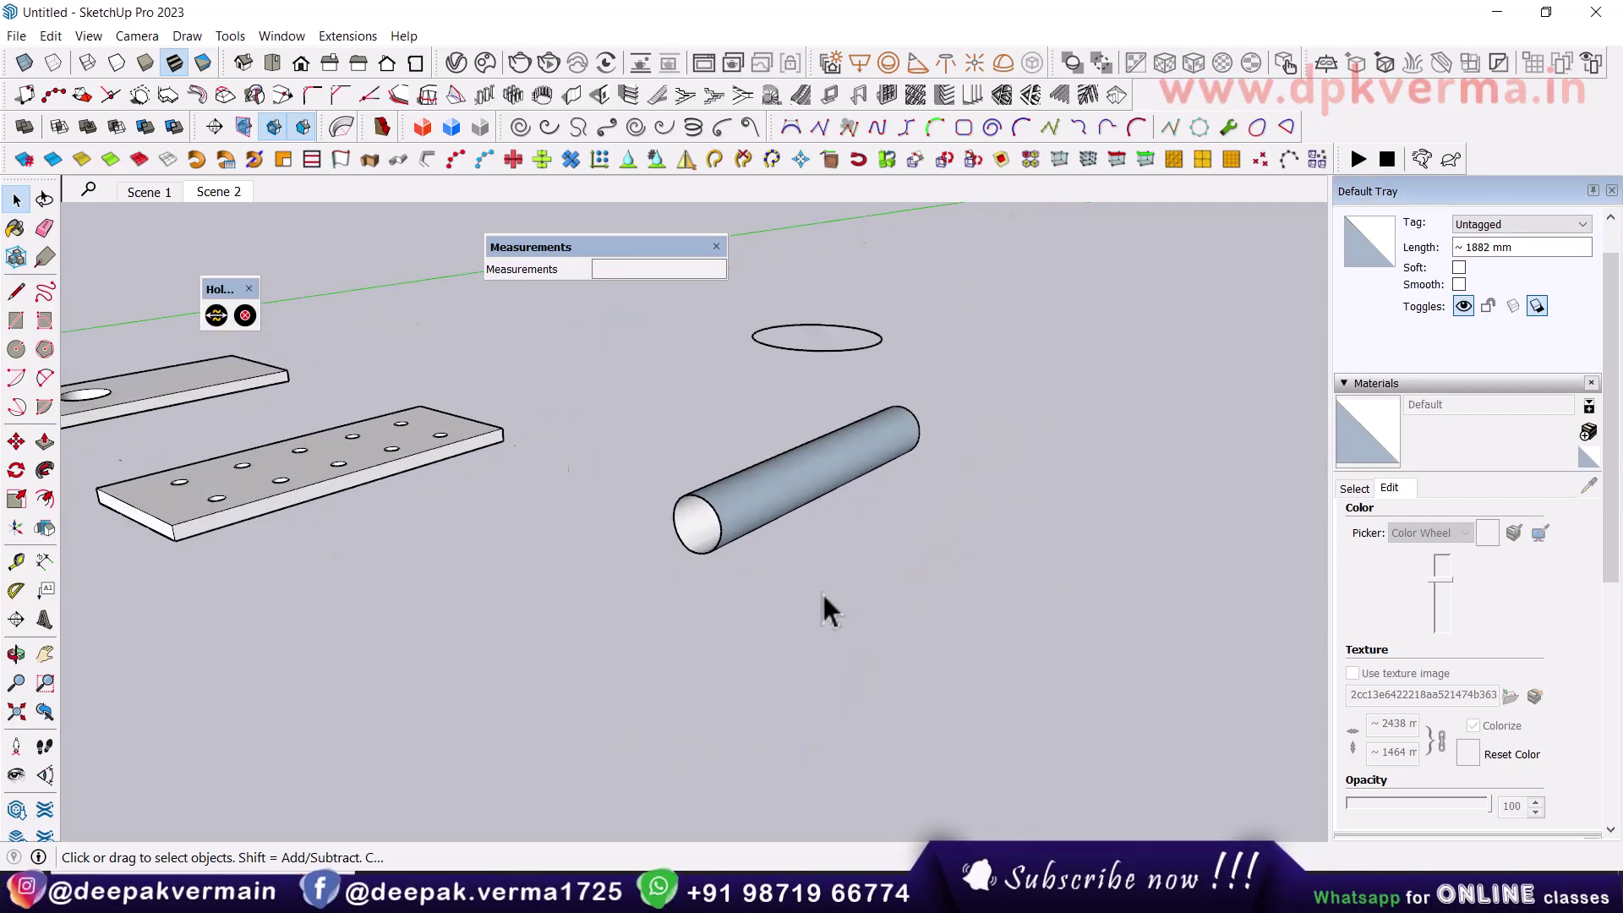
middle_drag(836, 257, 856, 492)
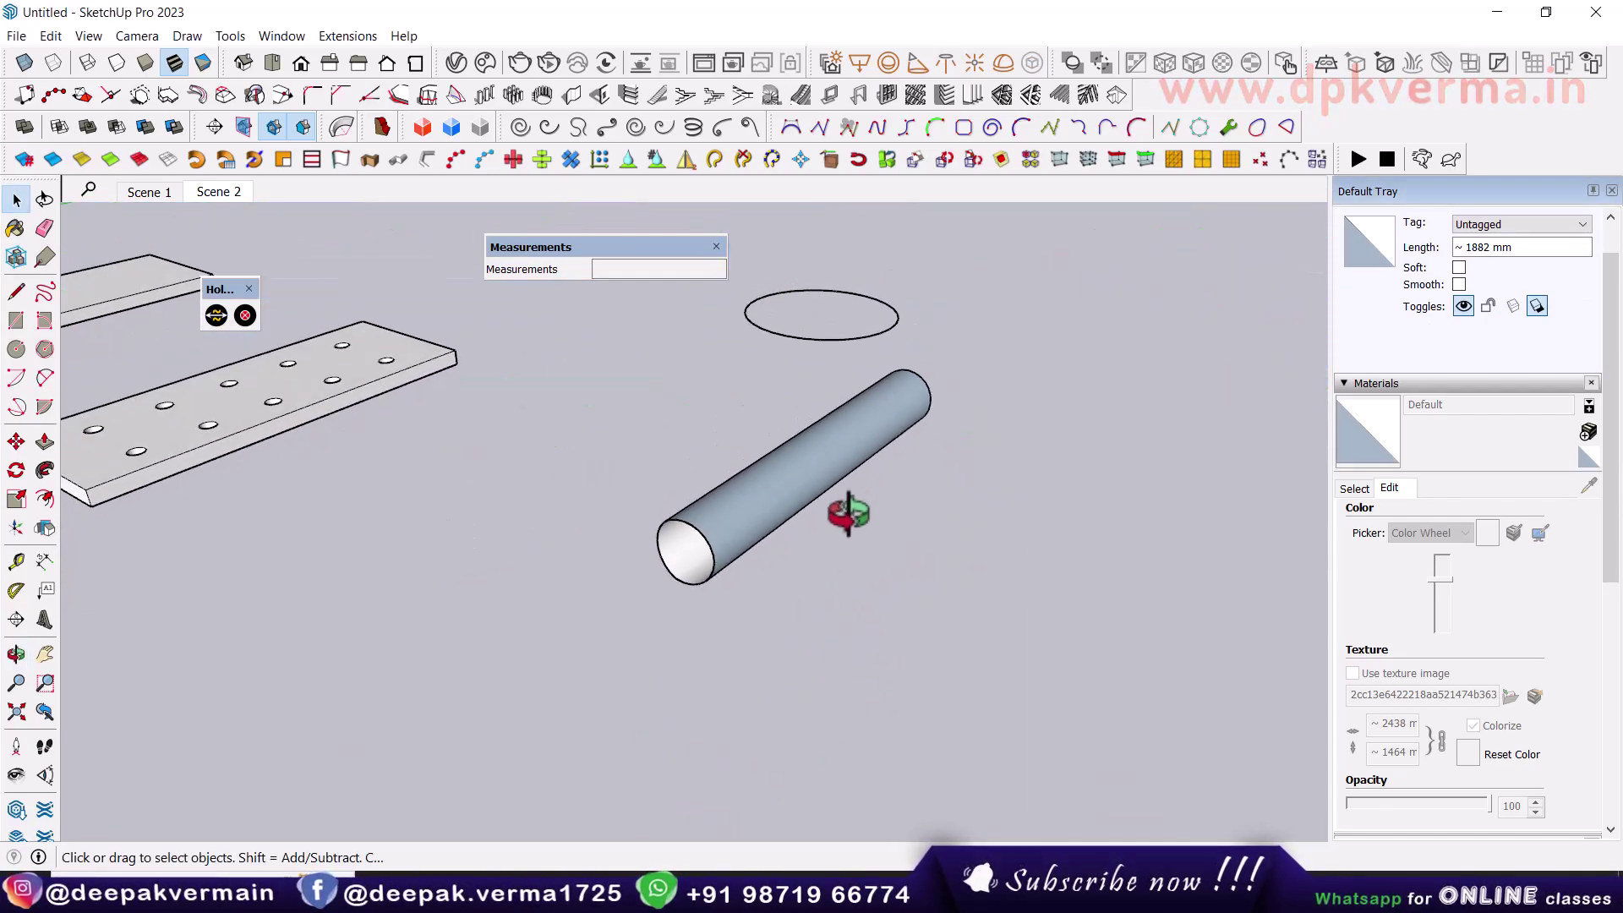
key(ctrl+z)
middle_drag(1107, 569, 859, 605)
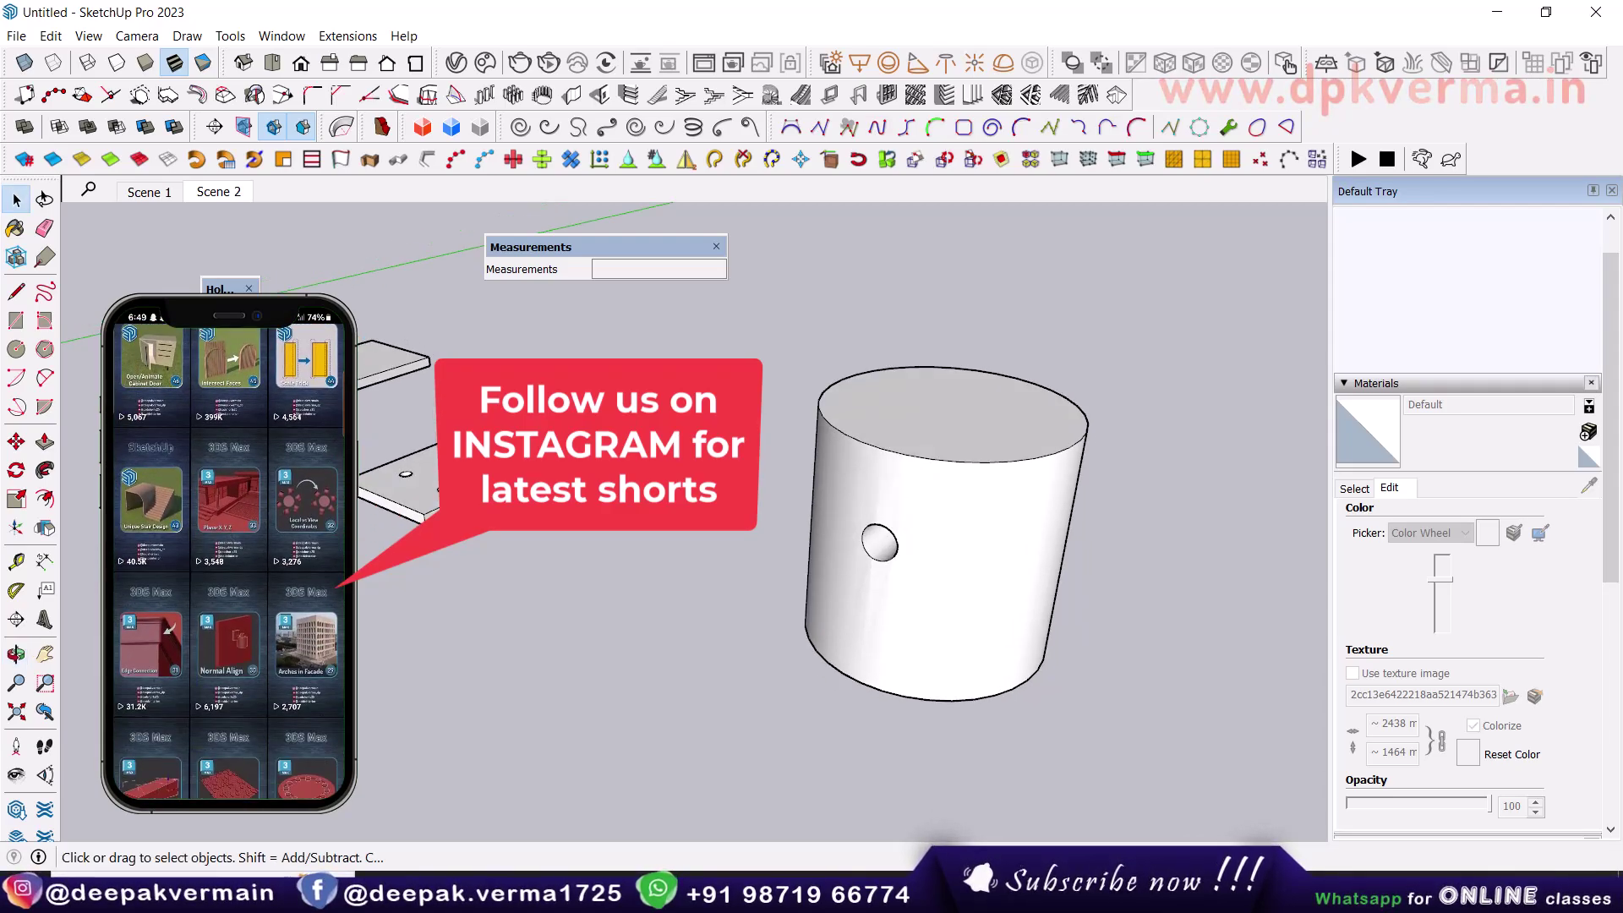
shift+middle_drag(430, 414, 549, 461)
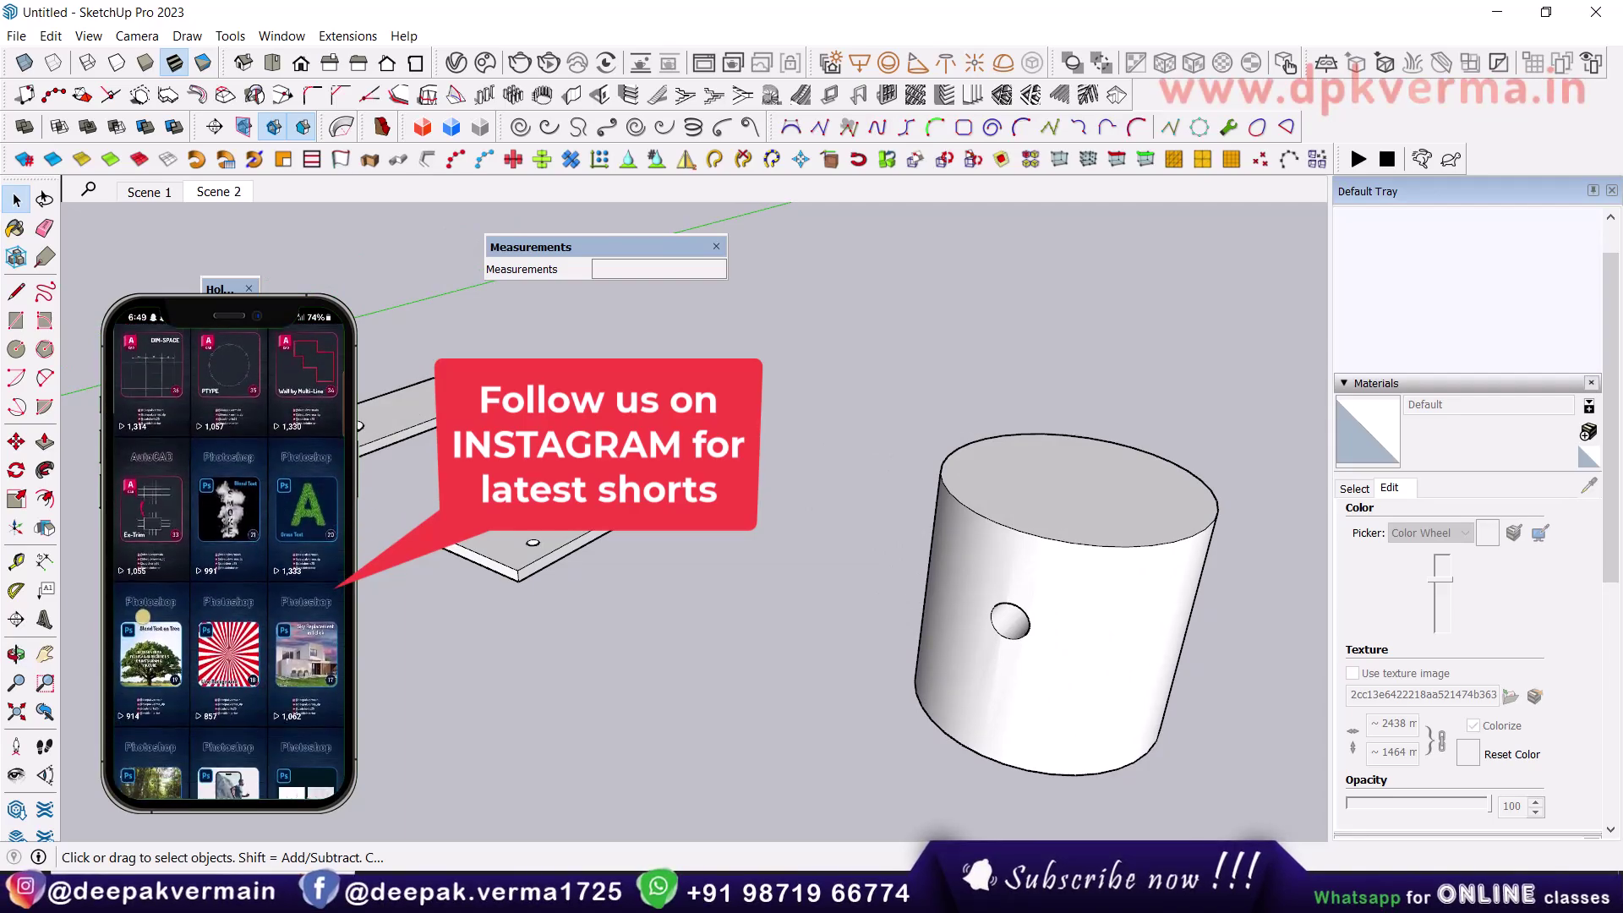